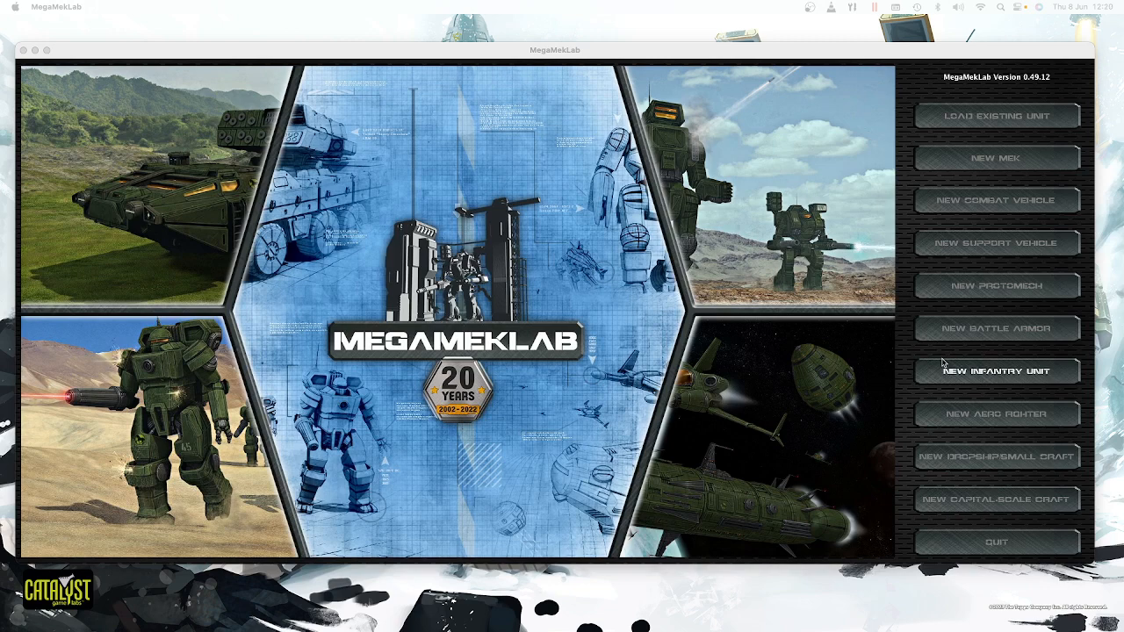
# - Load the existing SpringBok SPR-3R unit, filtering the unit list by "spring"
pyautogui.click(975, 121)
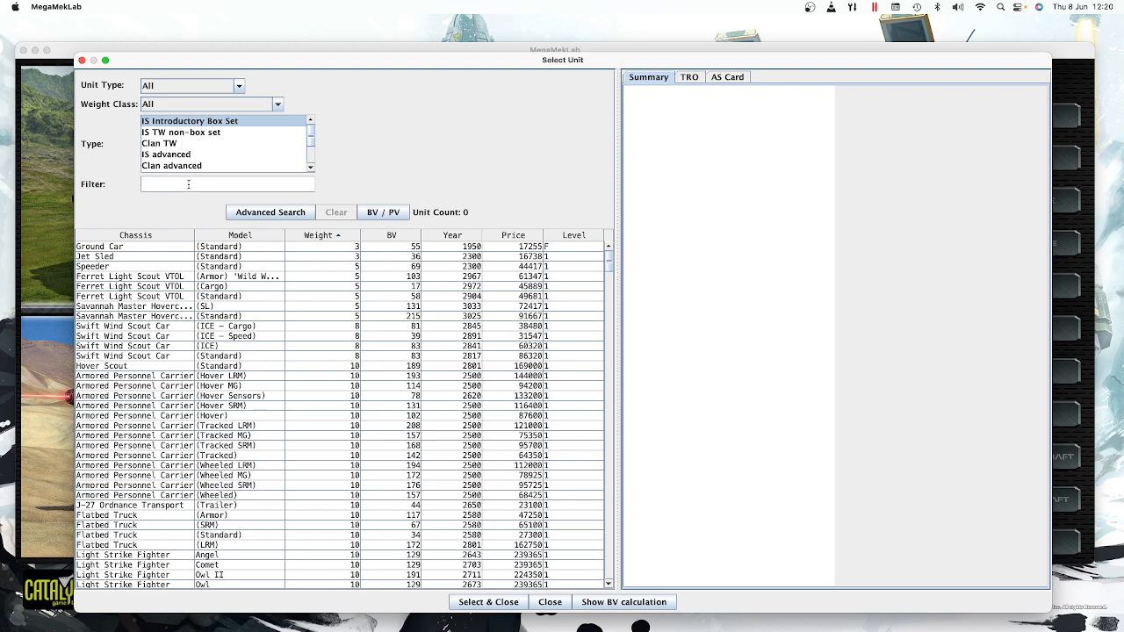
pyautogui.click(189, 185)
pyautogui.write('spr')
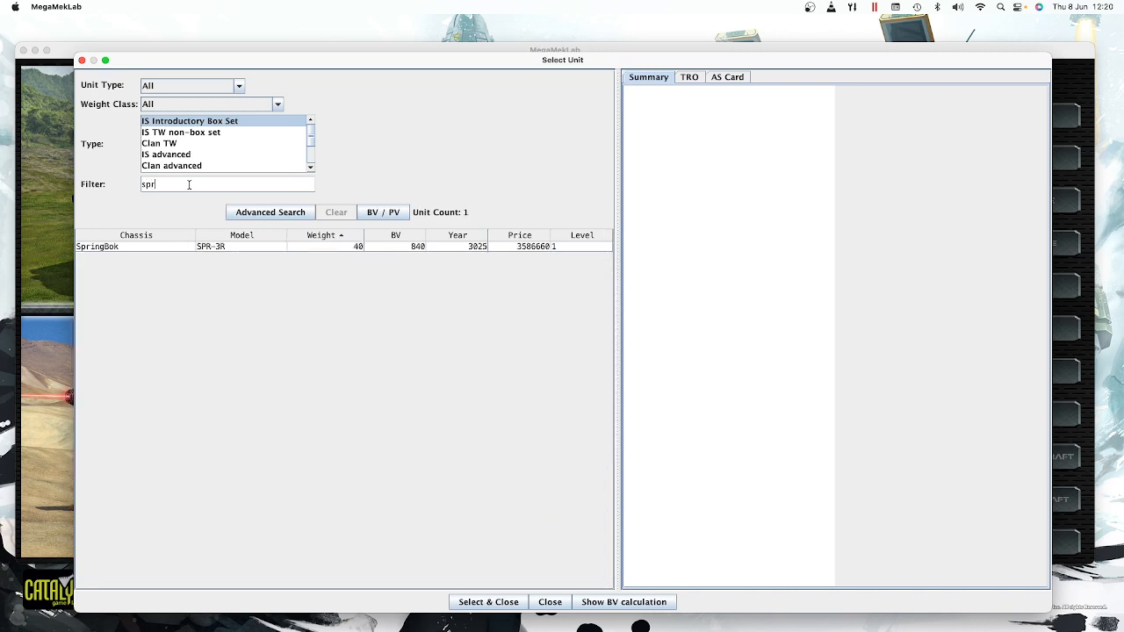
pyautogui.write('ing')
pyautogui.click(151, 246)
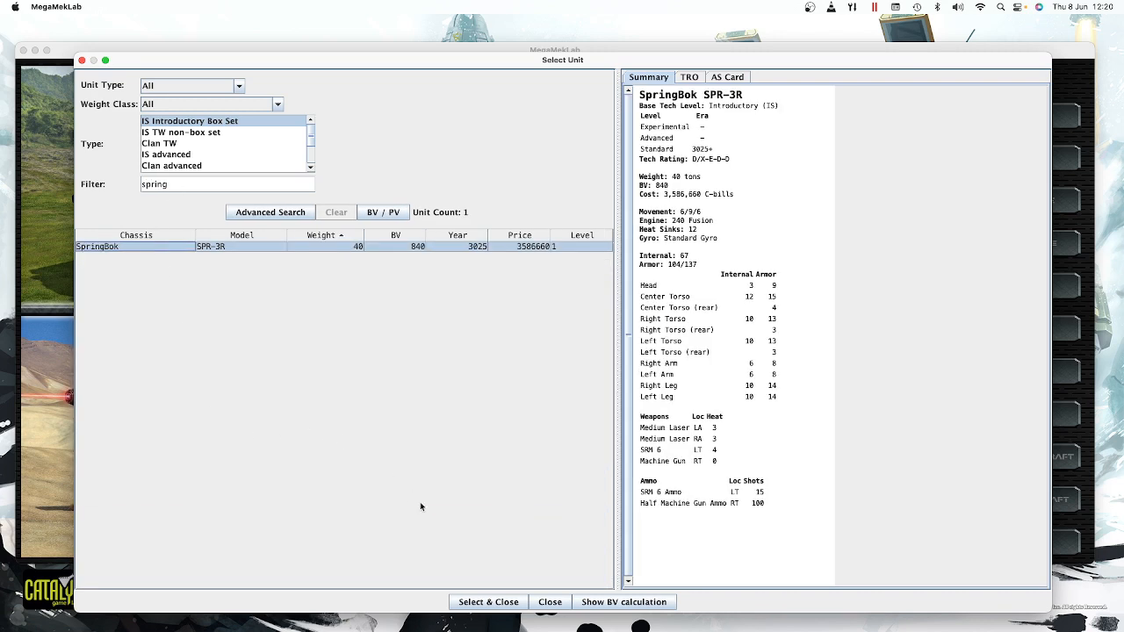
pyautogui.click(494, 603)
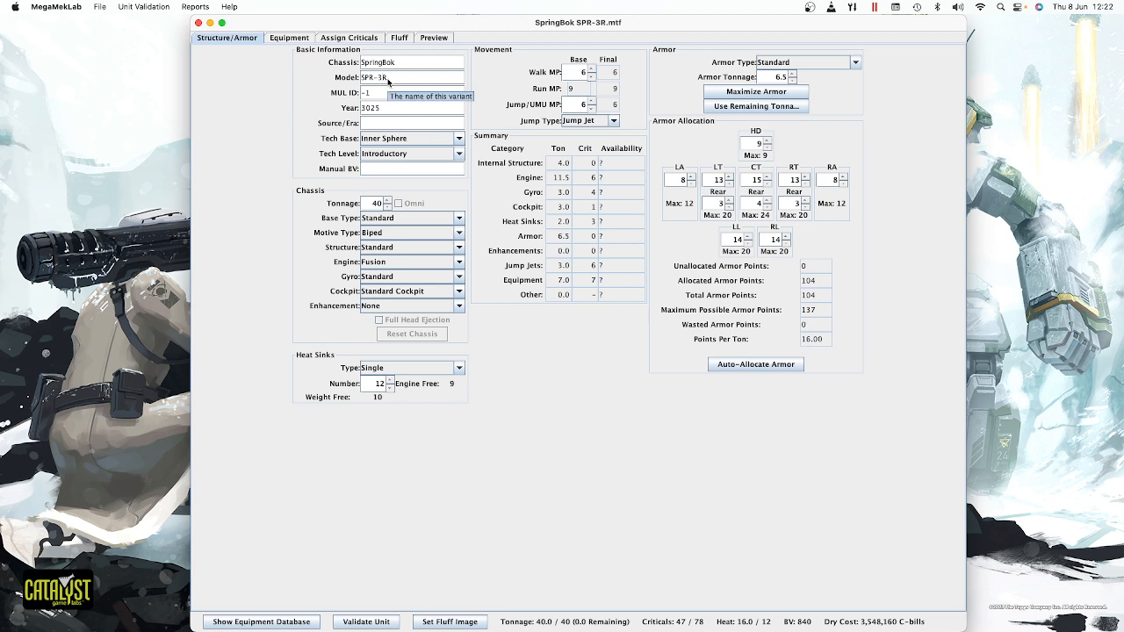
# - Rename the model to SPR-4R and set its year to 3050
pyautogui.press('BackSpace')
pyautogui.write('4')
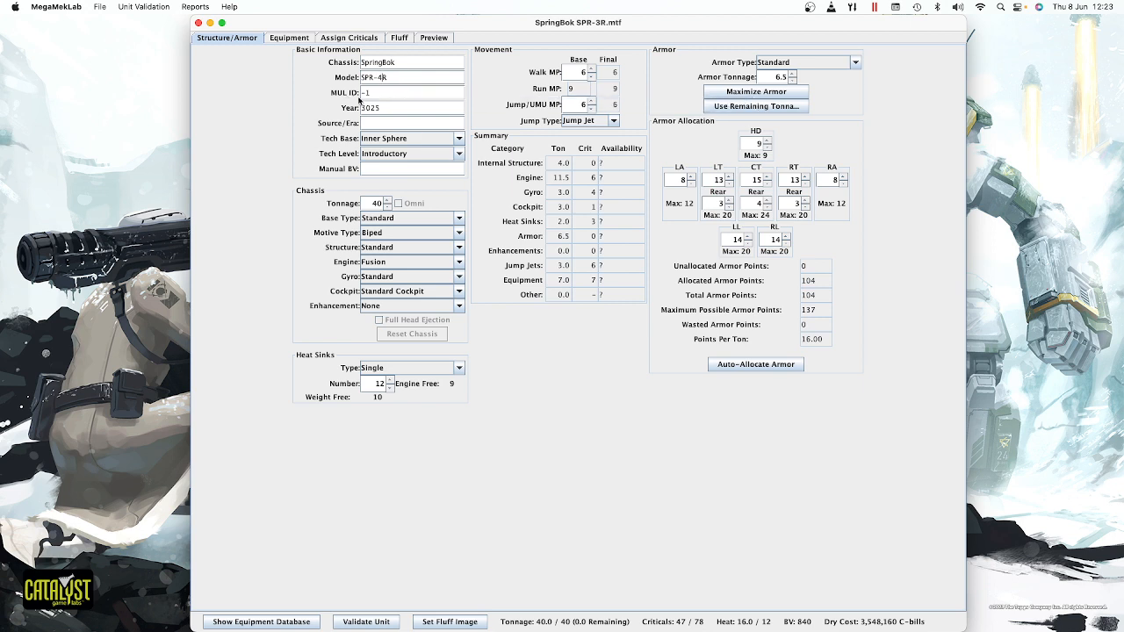
pyautogui.click(385, 109)
pyautogui.press('BackSpace')
pyautogui.press('BackSpace')
pyautogui.write('50')
# - Set the unit's tech level to Standard, keeping 3050 as the year
pyautogui.click(457, 157)
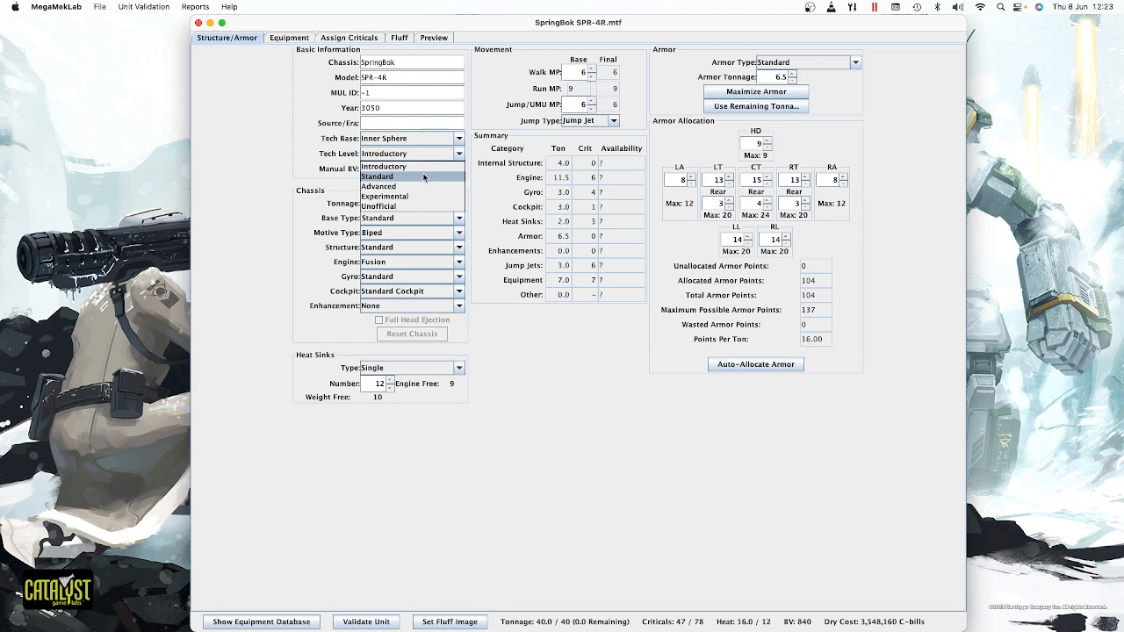
pyautogui.click(425, 178)
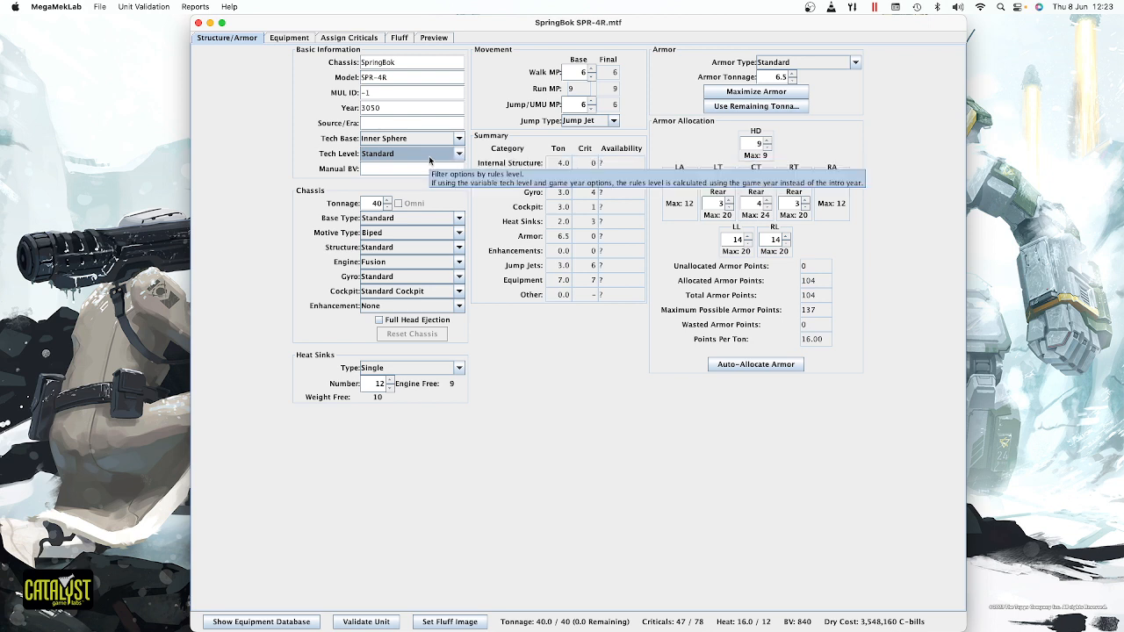
pyautogui.click(383, 107)
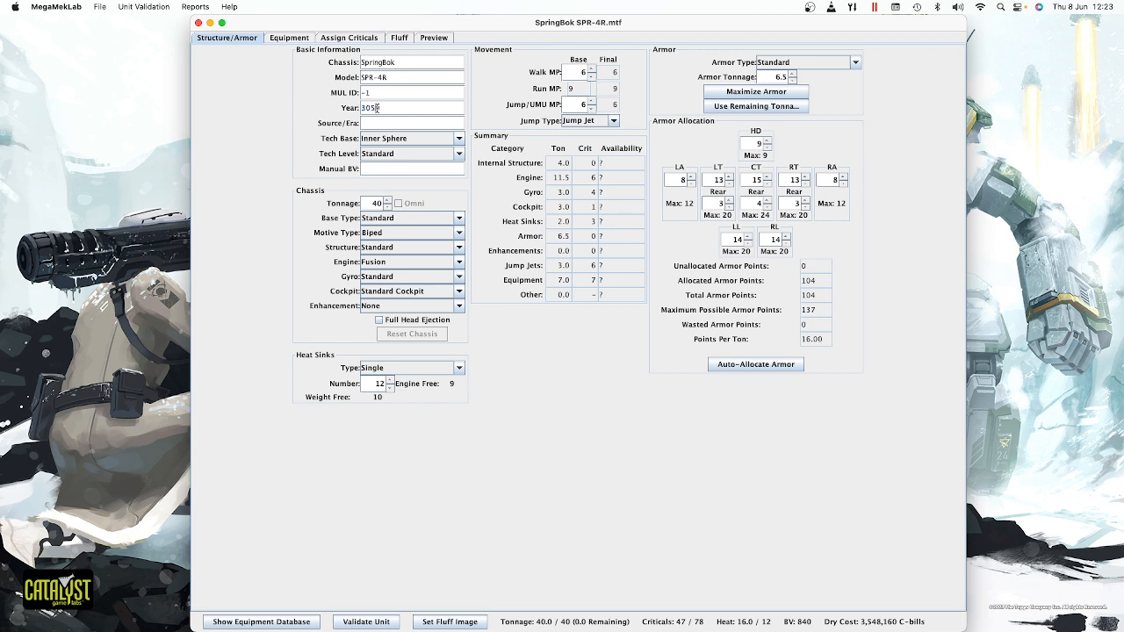
pyautogui.write('0')
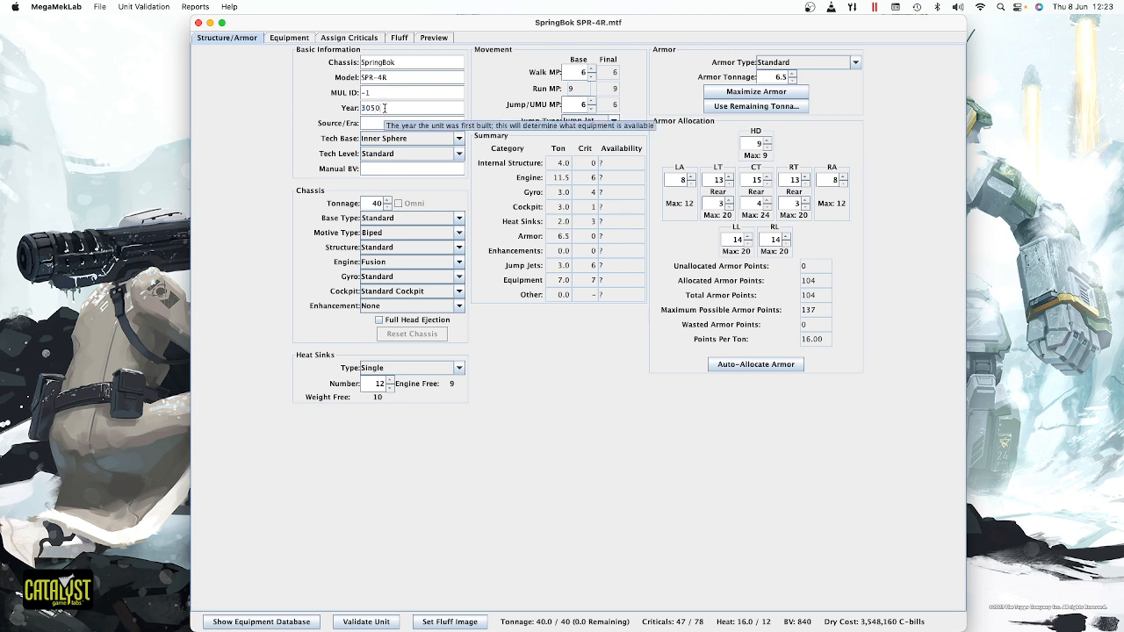
pyautogui.moveTo(385, 108); pyautogui.dragTo(361, 109)
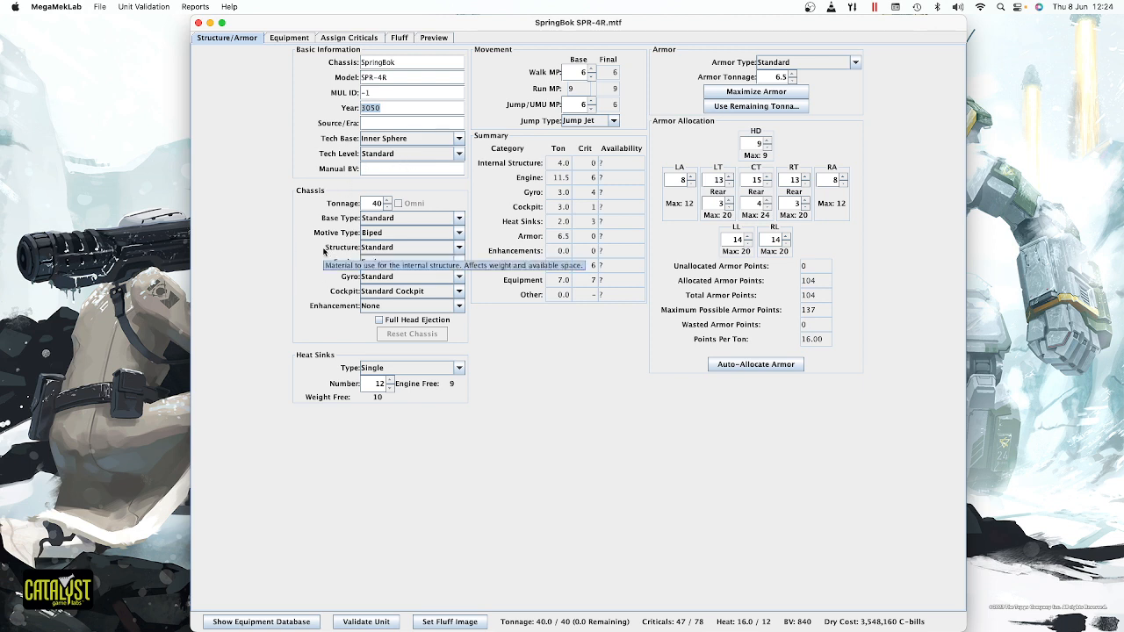
# - Change the chassis structure to Endo Steel and the engine to XL
pyautogui.click(422, 252)
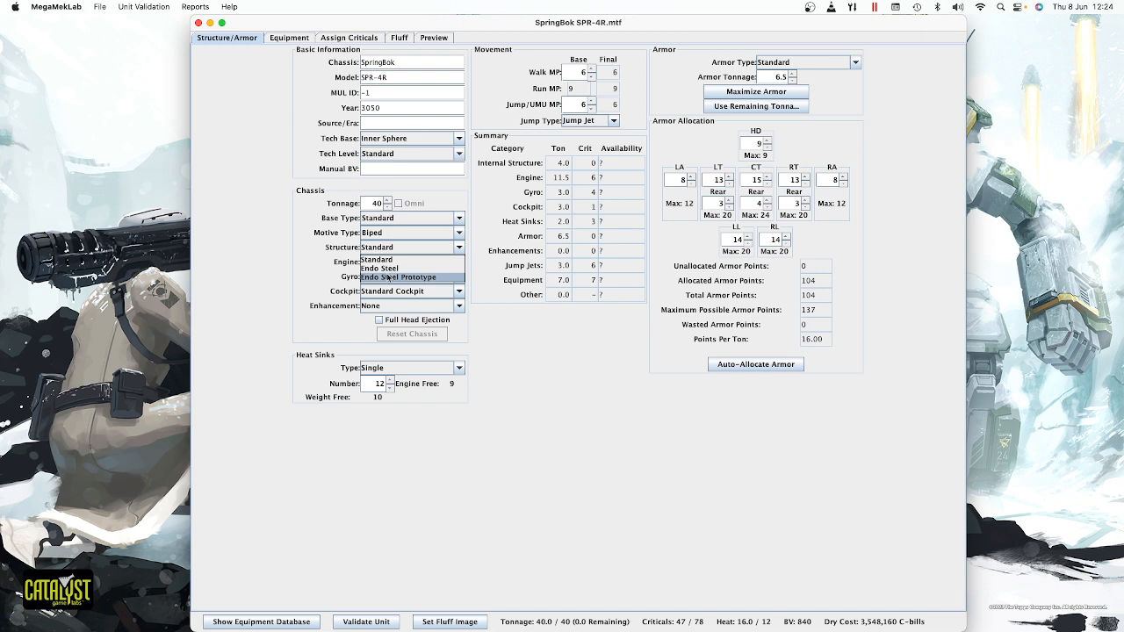
pyautogui.click(388, 269)
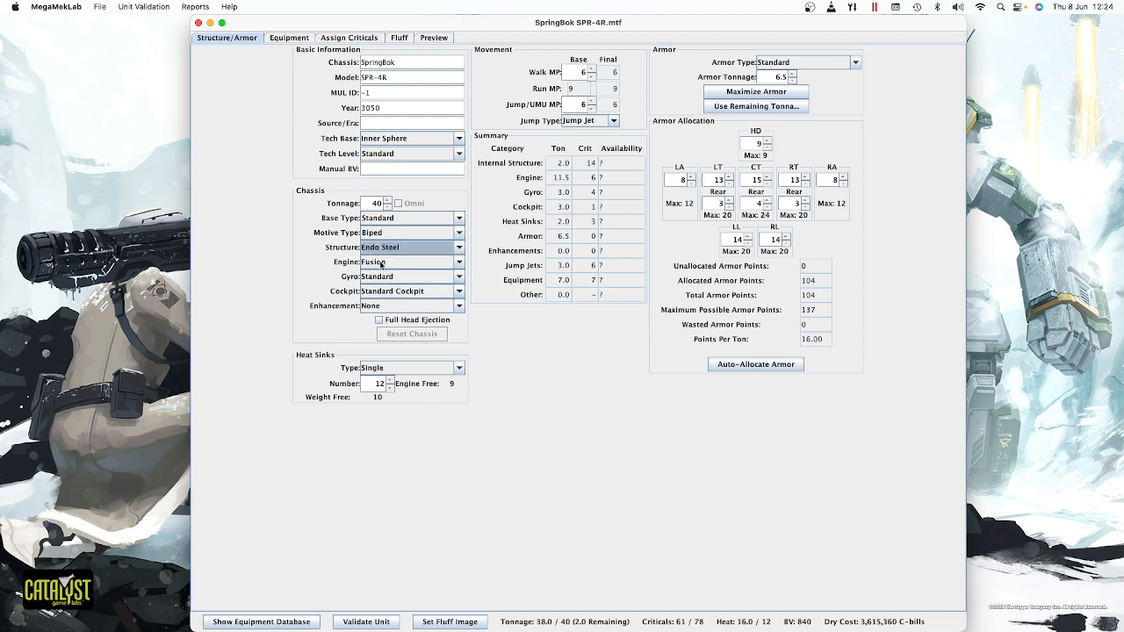
pyautogui.click(460, 250)
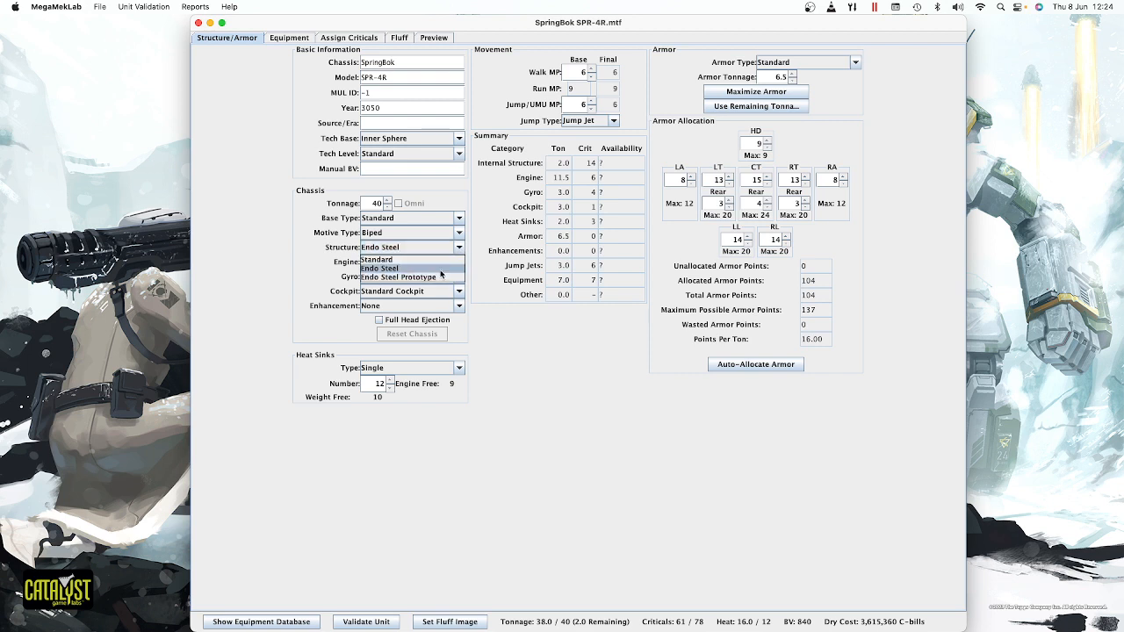
pyautogui.click(441, 271)
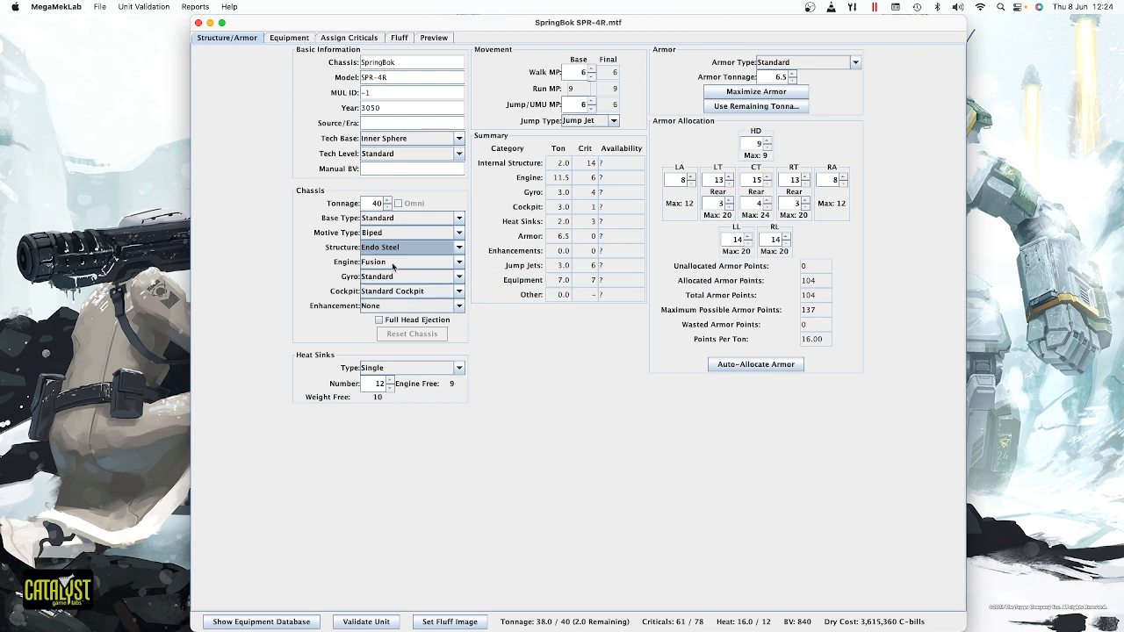
pyautogui.click(393, 264)
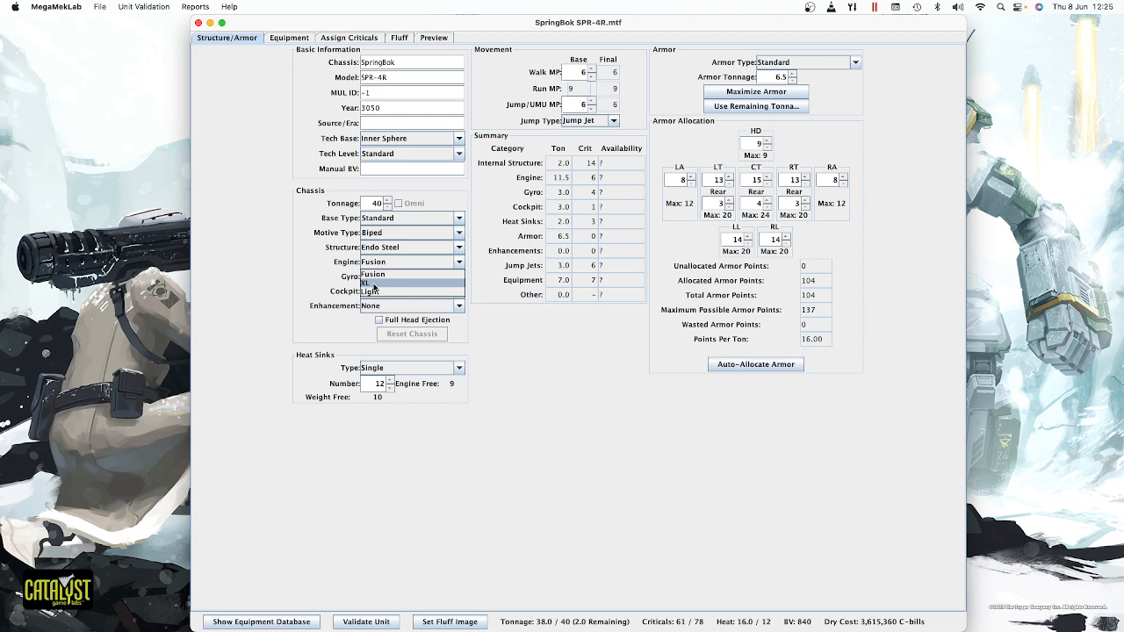
pyautogui.click(374, 284)
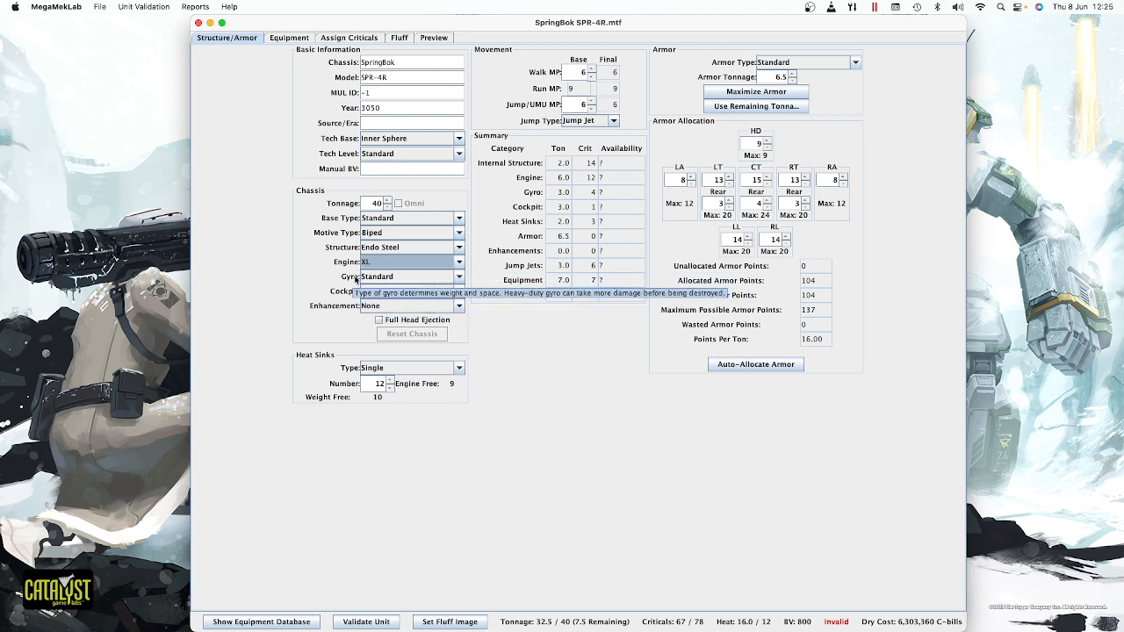
# - Examine the available gyro, cockpit and enhancement options for the chassis, keeping the current selections
pyautogui.click(458, 278)
pyautogui.click(459, 277)
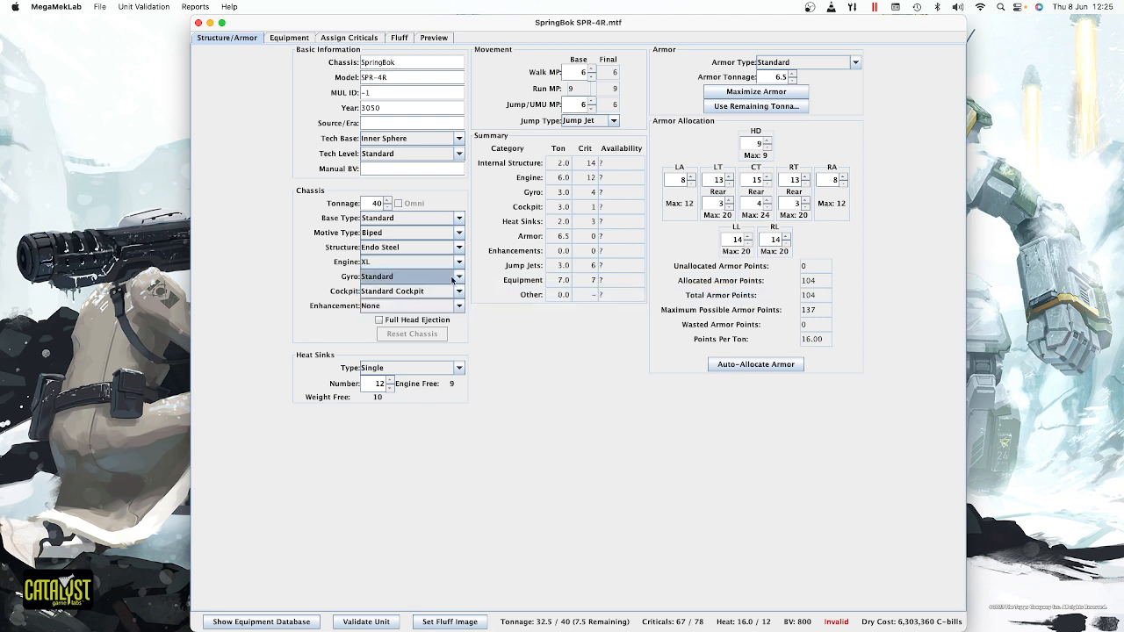
pyautogui.click(457, 278)
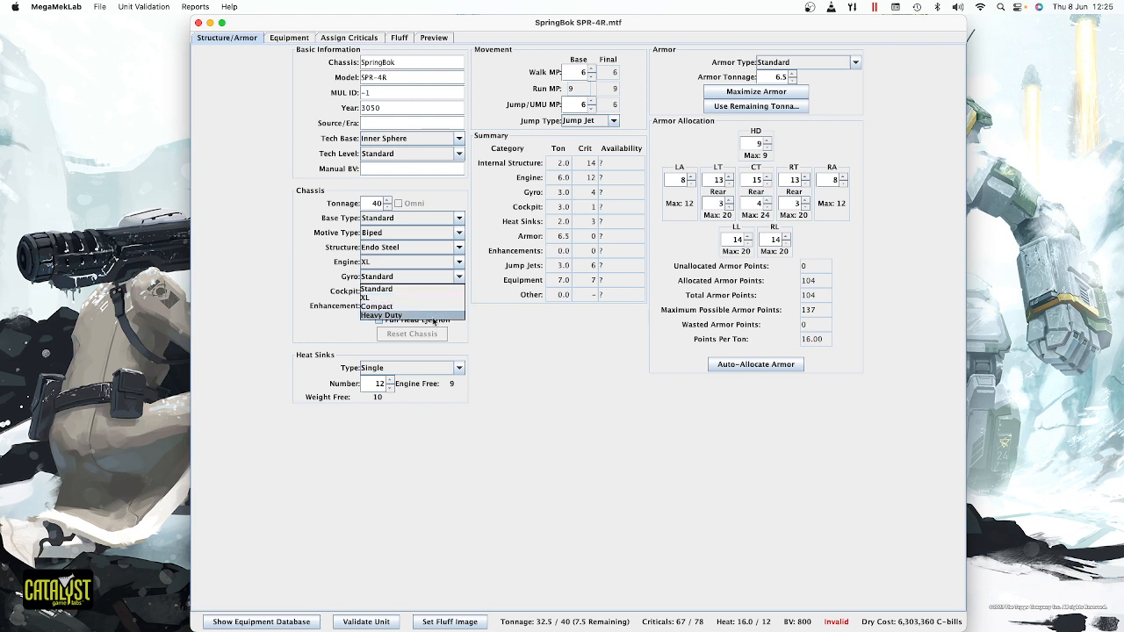
pyautogui.click(457, 278)
pyautogui.click(402, 293)
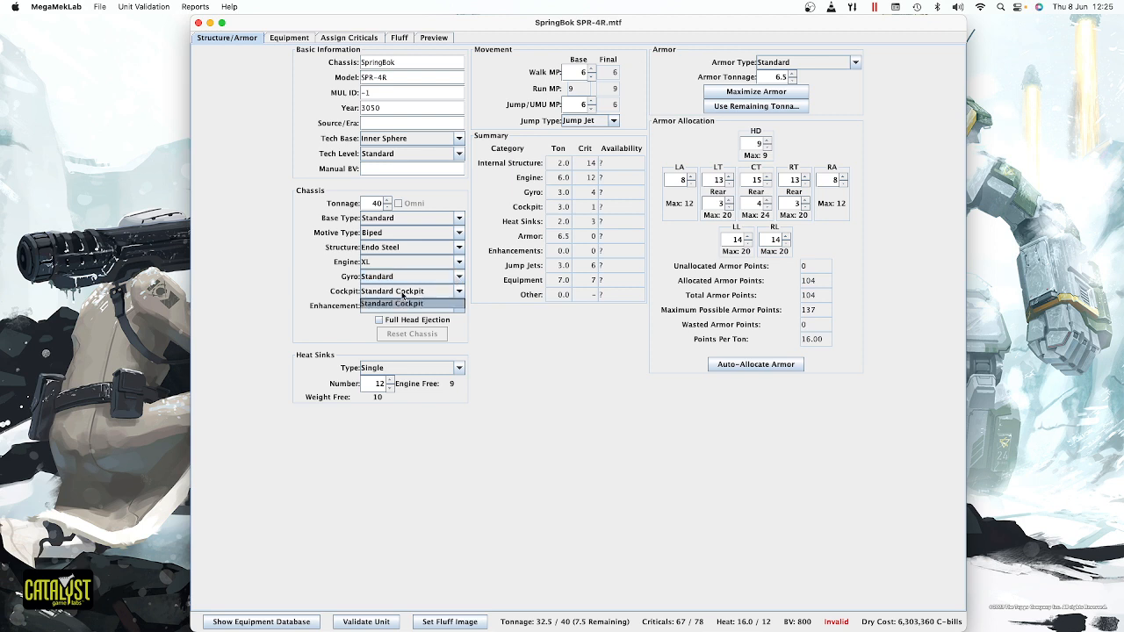
pyautogui.click(429, 291)
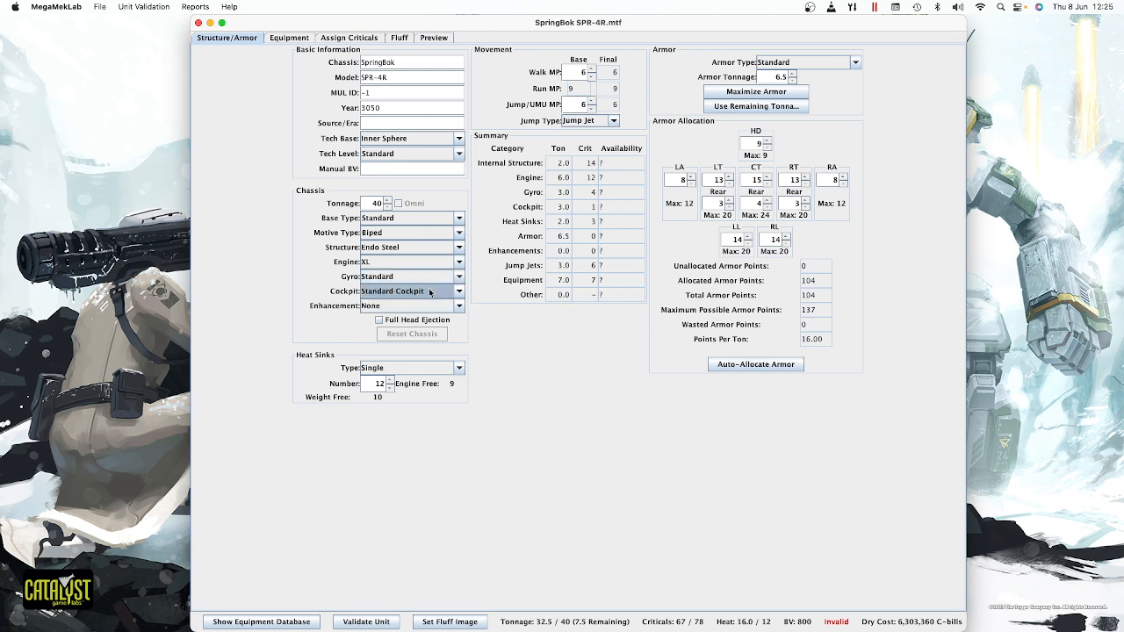
pyautogui.click(396, 307)
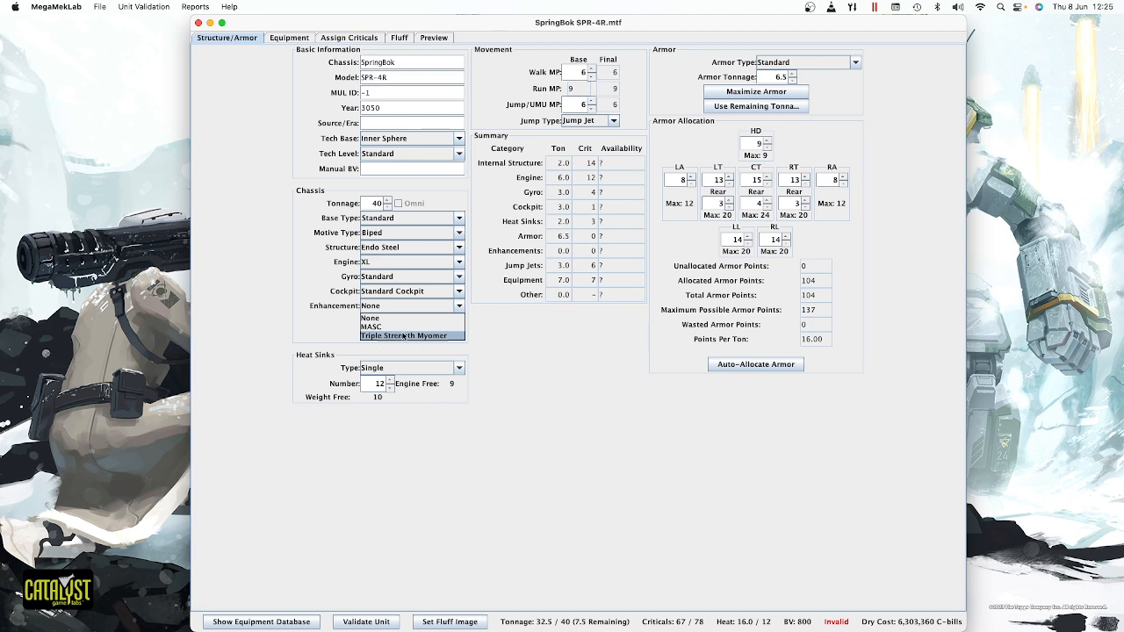
pyautogui.click(459, 306)
pyautogui.click(389, 307)
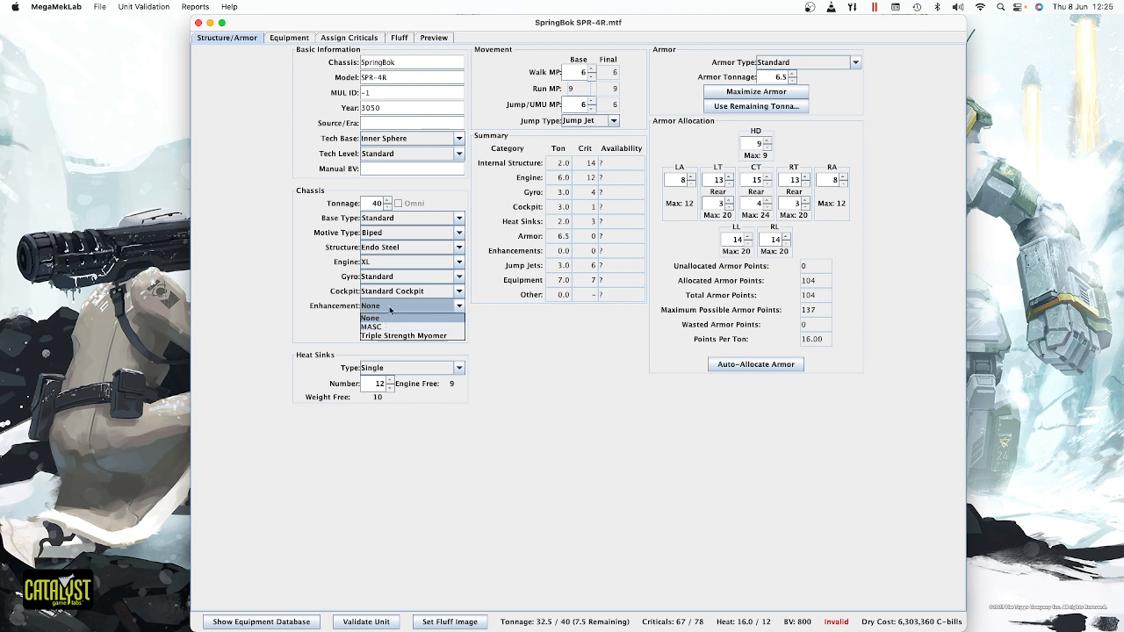
pyautogui.click(391, 308)
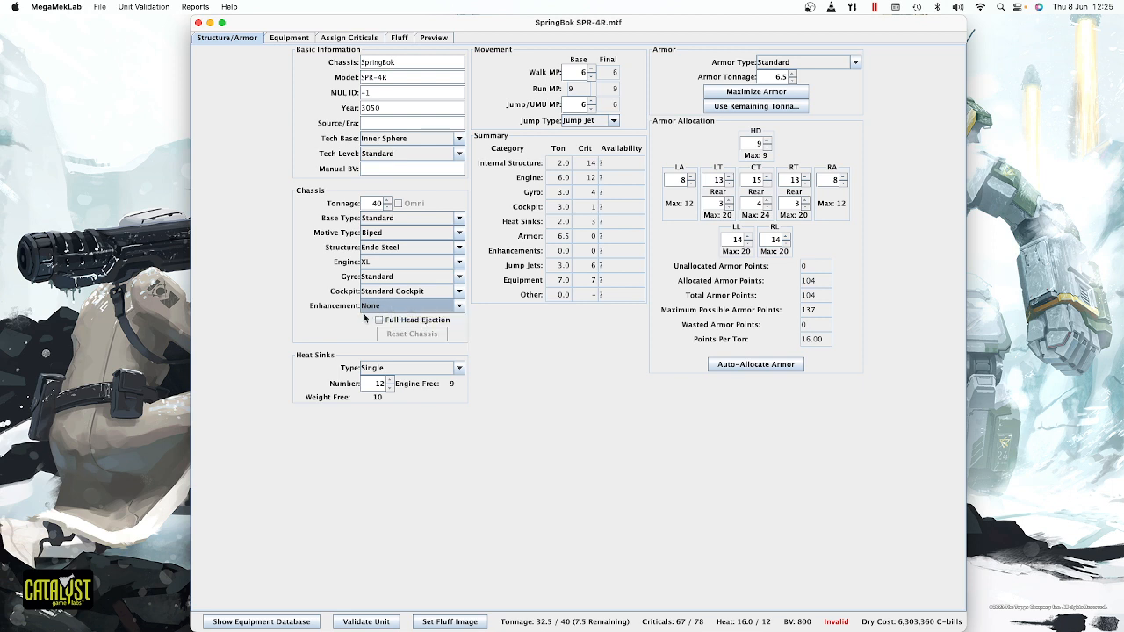
# - Change the heat sink type to IS Double
pyautogui.click(459, 371)
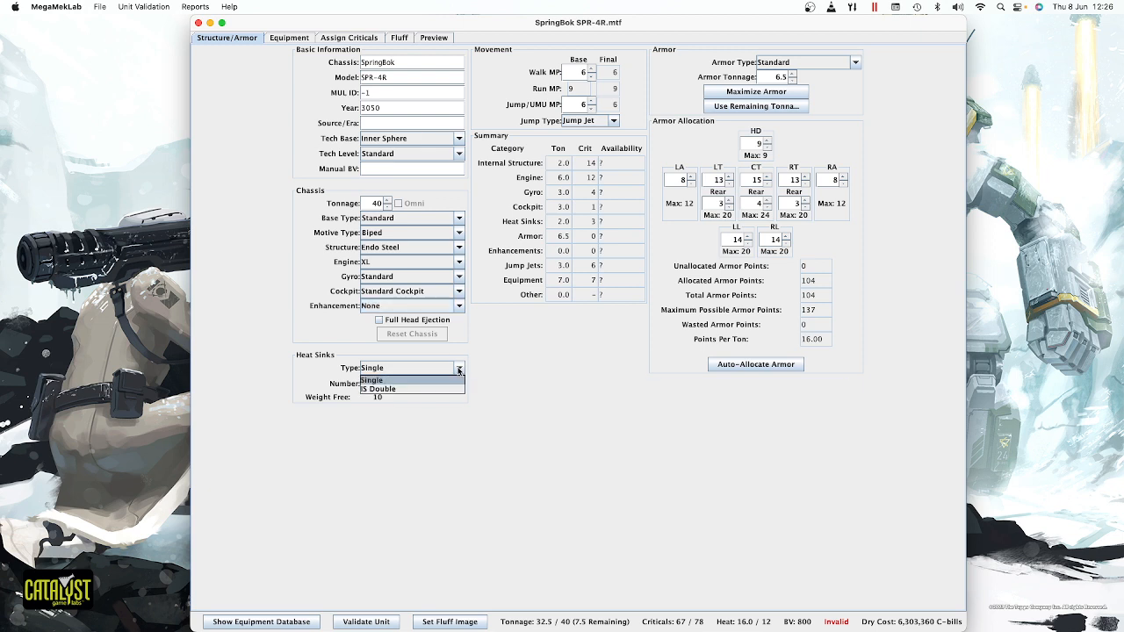
pyautogui.click(406, 389)
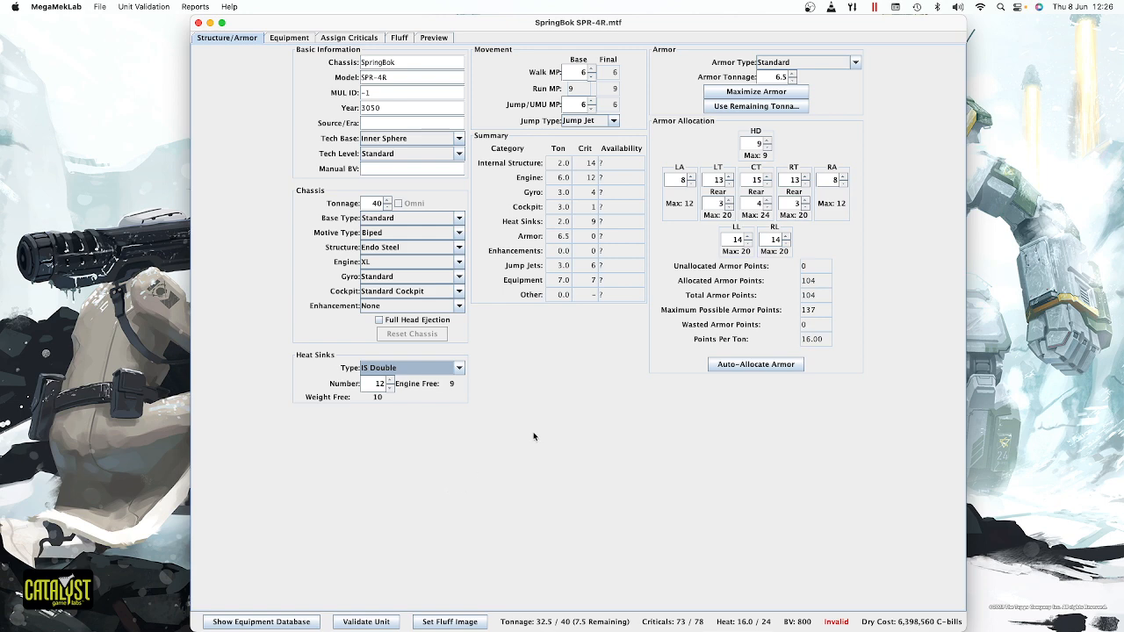
# - Remove both arm-mounted Medium Lasers from the current equipment loadout
pyautogui.click(290, 38)
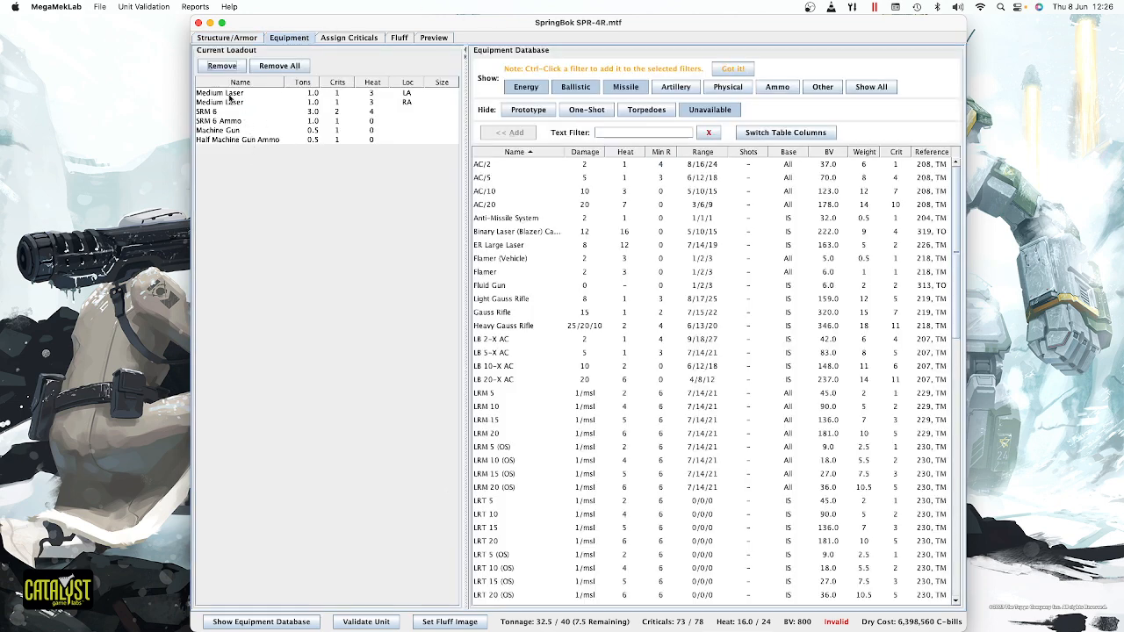
pyautogui.click(230, 93)
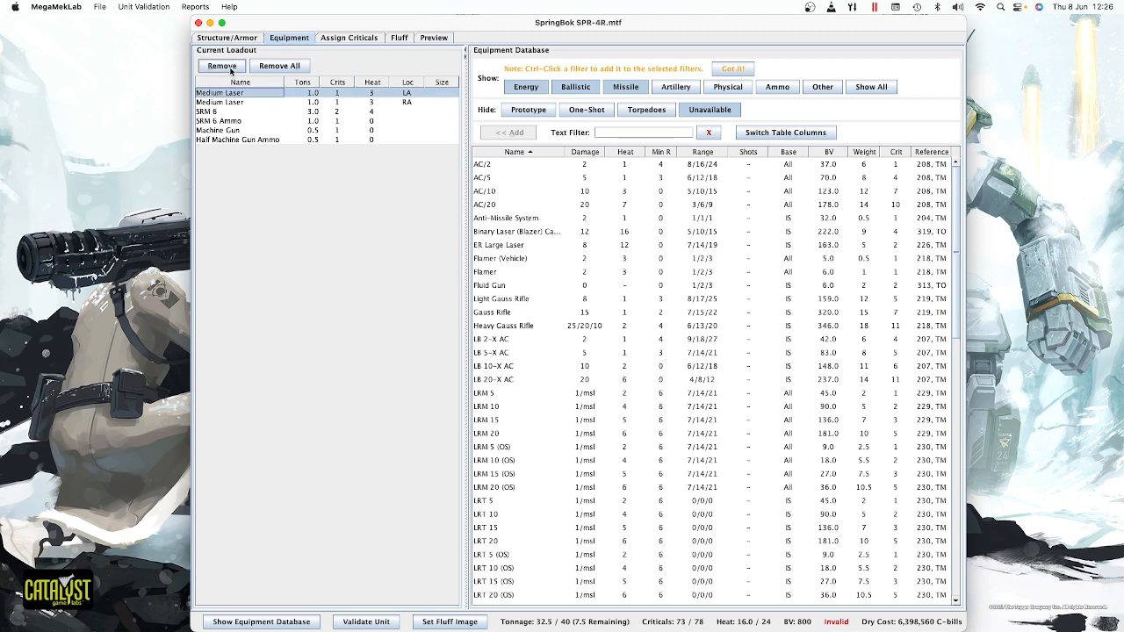
pyautogui.click(223, 66)
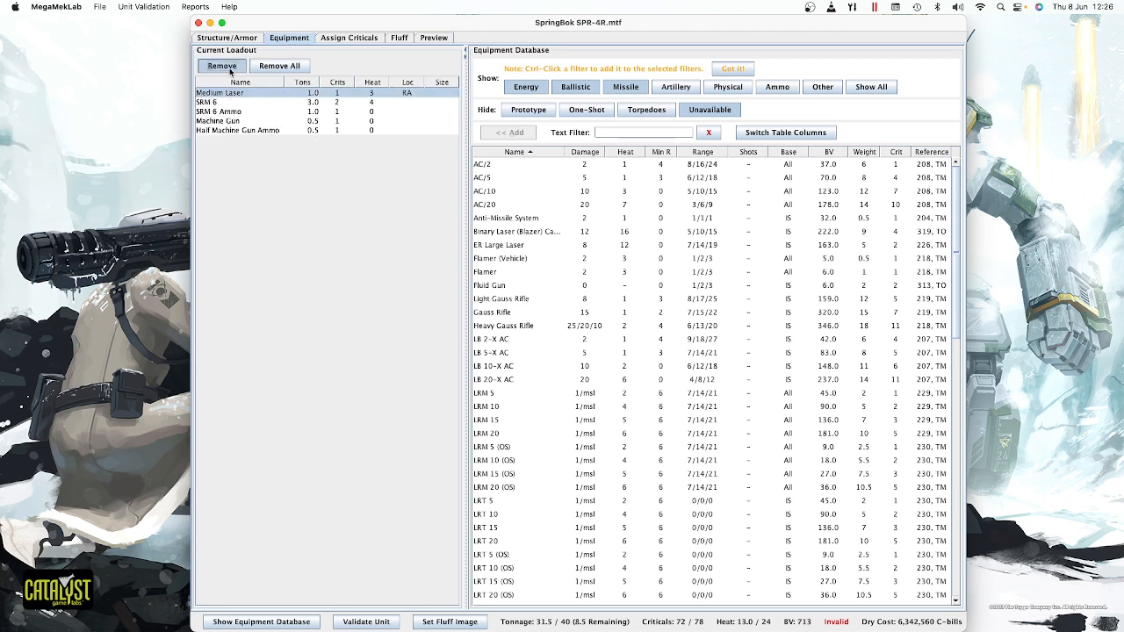
pyautogui.click(231, 70)
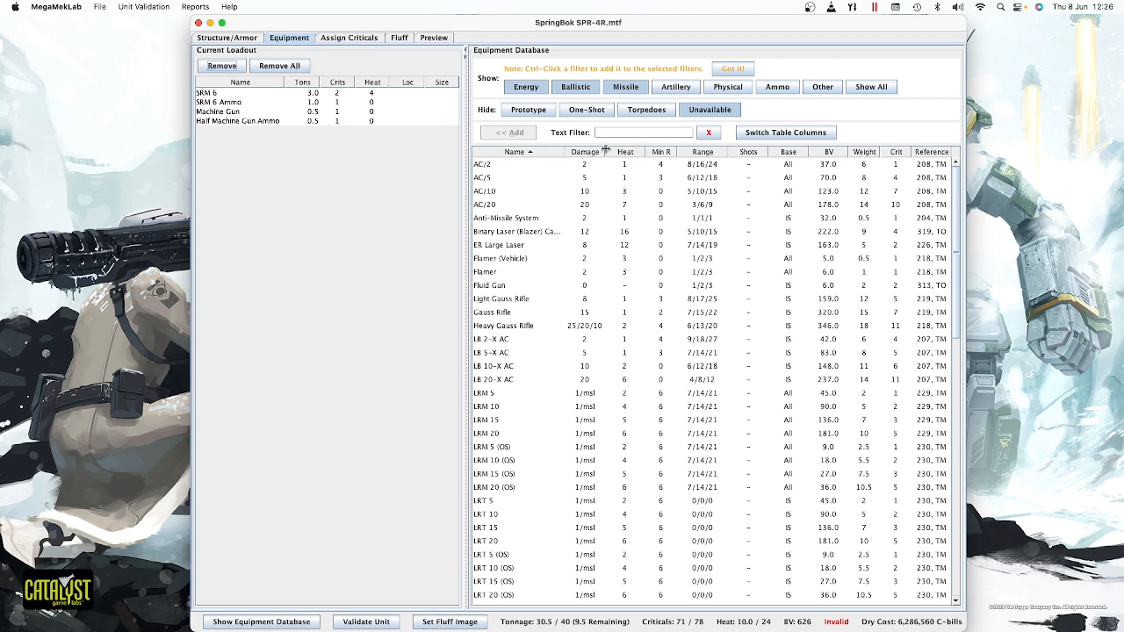
# - Filter the equipment database to show only energy weapons
pyautogui.click(566, 90)
pyautogui.click(623, 90)
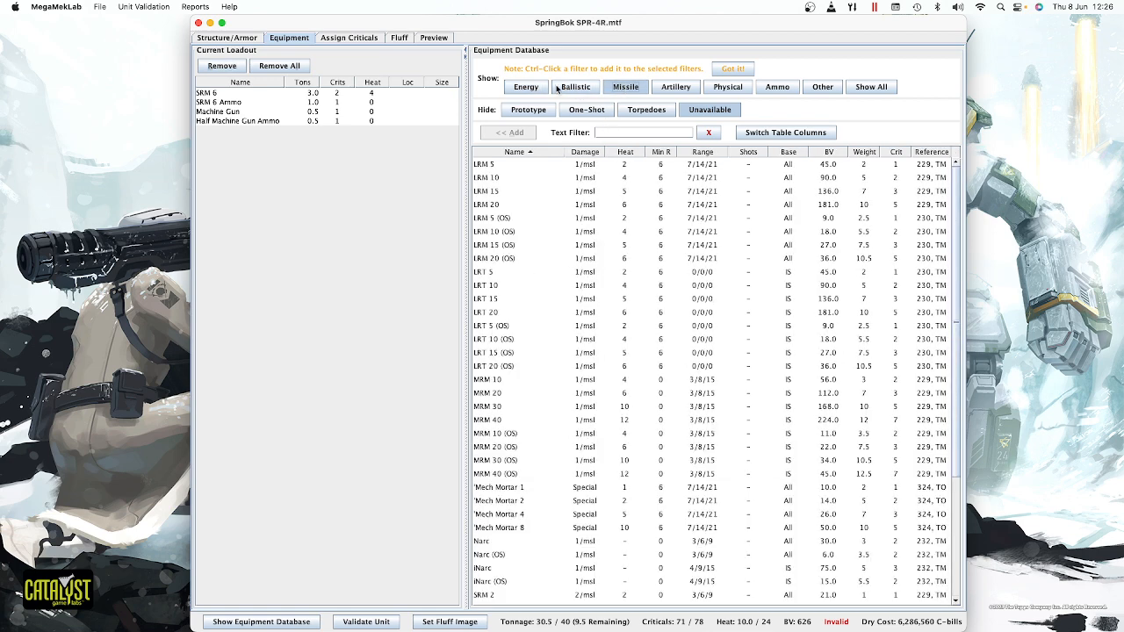
pyautogui.click(545, 89)
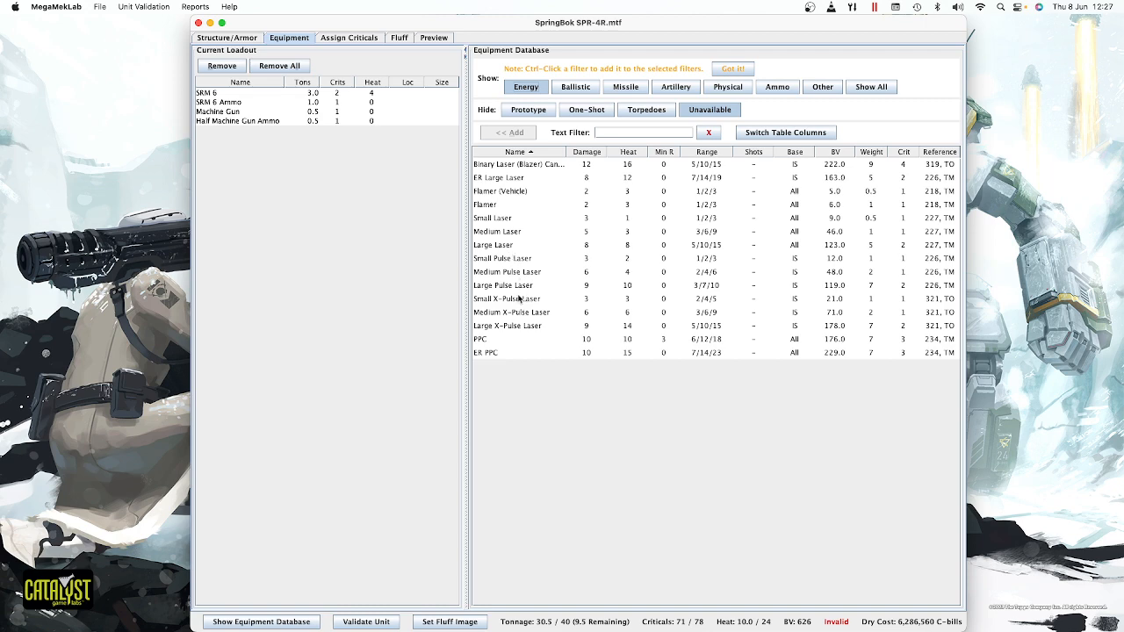
# - Examine the production, common-use and re-introduction dates of the pulse and X-pulse lasers in the energy weapons list
pyautogui.click(791, 134)
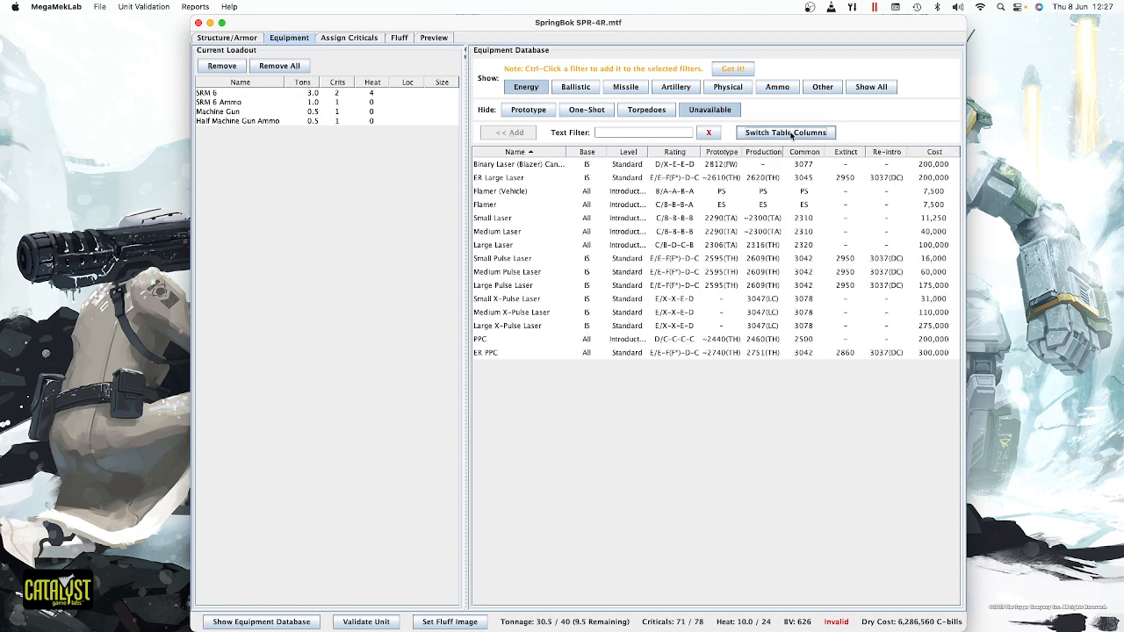
pyautogui.click(886, 261)
pyautogui.click(885, 273)
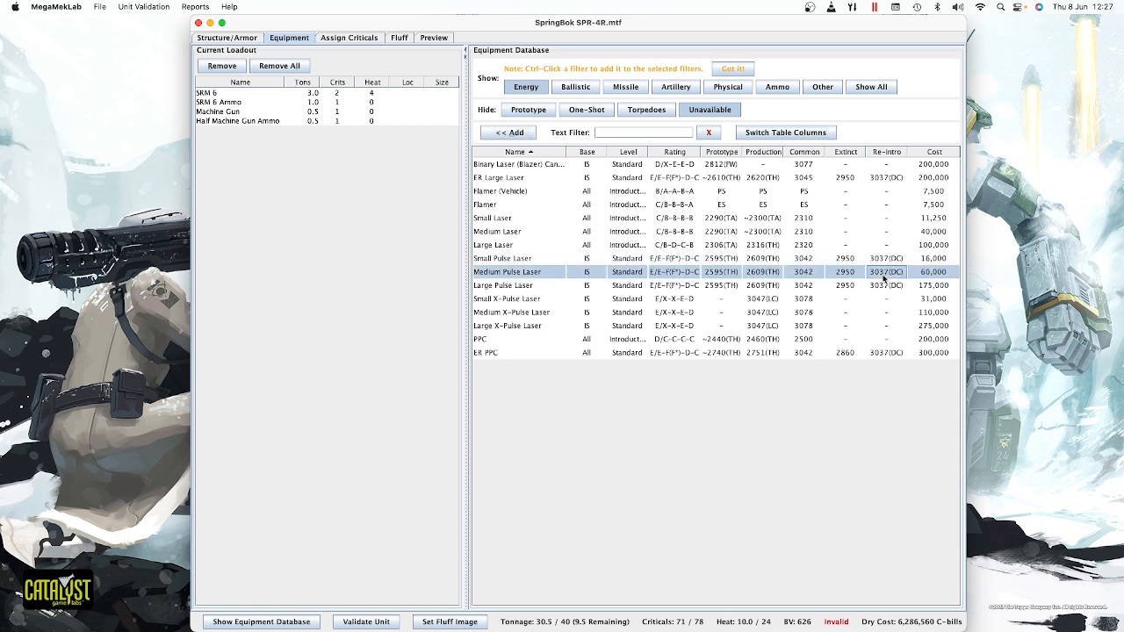
pyautogui.click(882, 286)
pyautogui.click(877, 299)
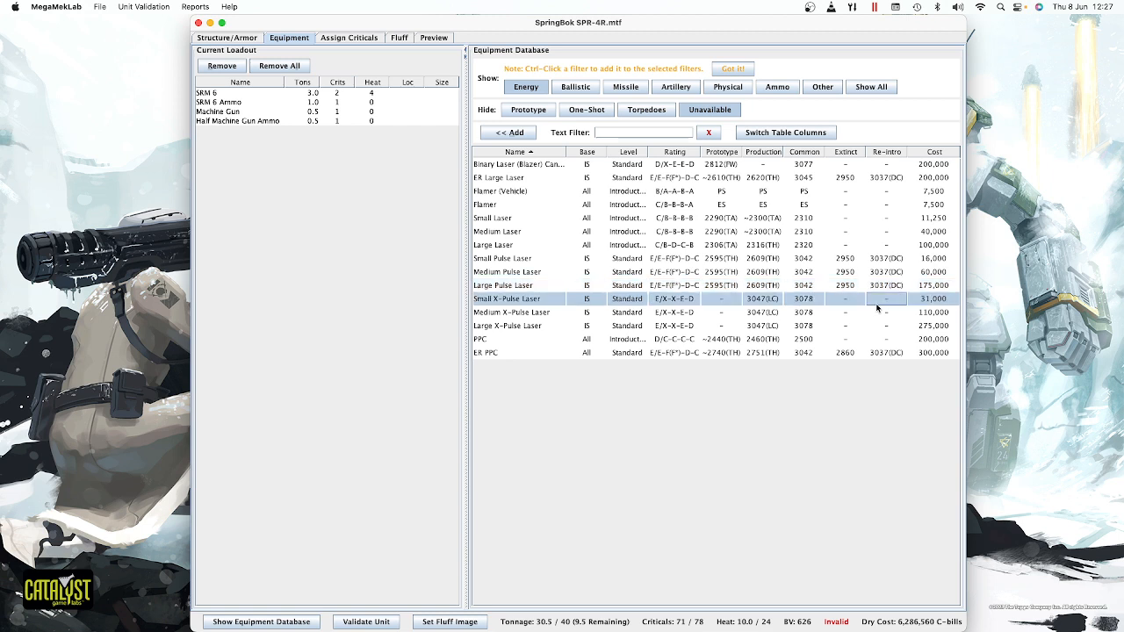
pyautogui.click(879, 315)
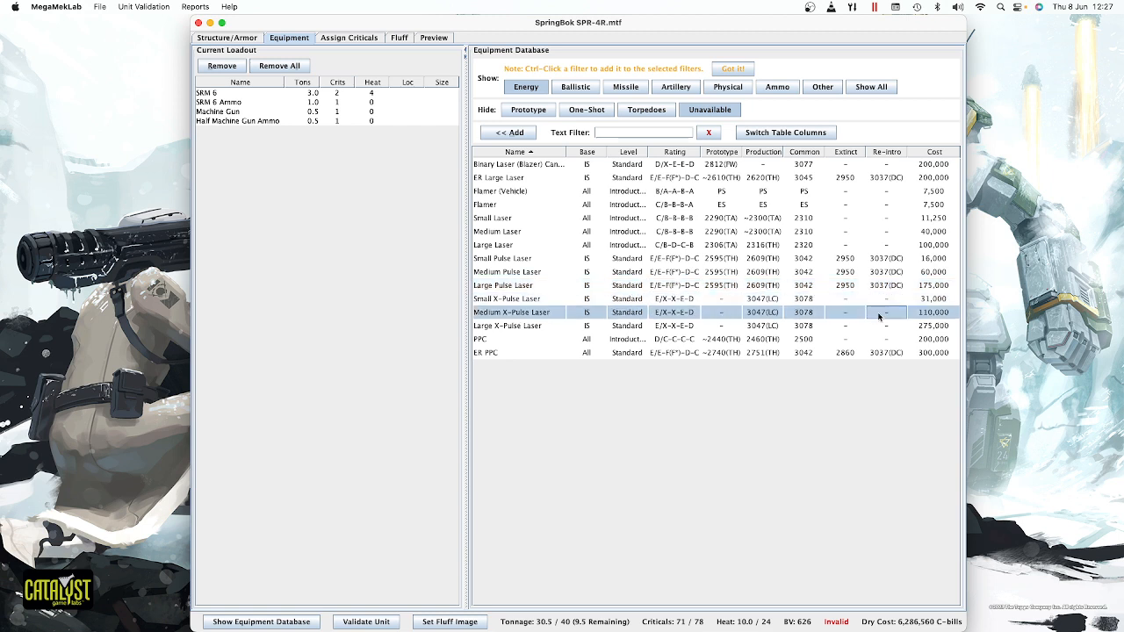
pyautogui.click(777, 325)
pyautogui.click(777, 314)
pyautogui.click(777, 302)
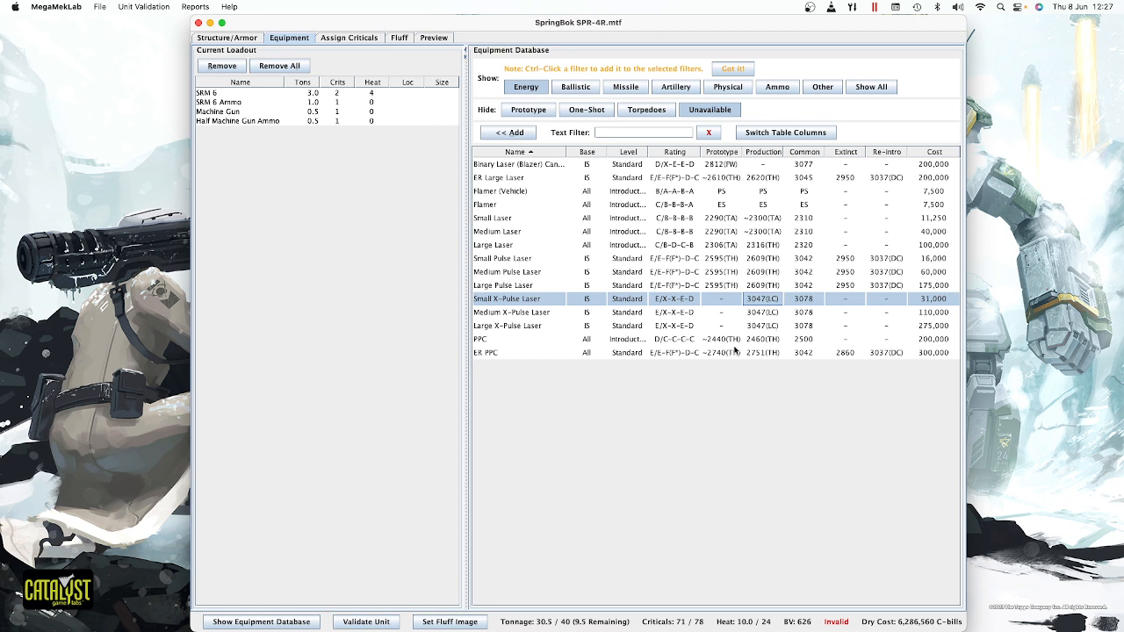
# - Add two Medium Pulse Lasers to the current equipment loadout
pyautogui.click(512, 273)
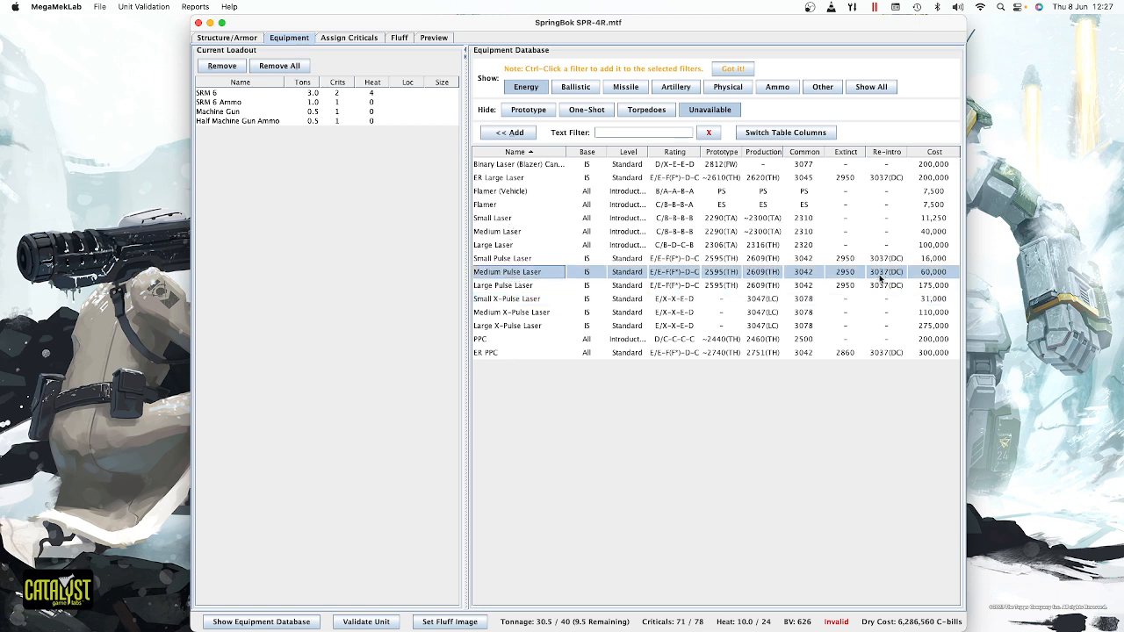
pyautogui.click(516, 132)
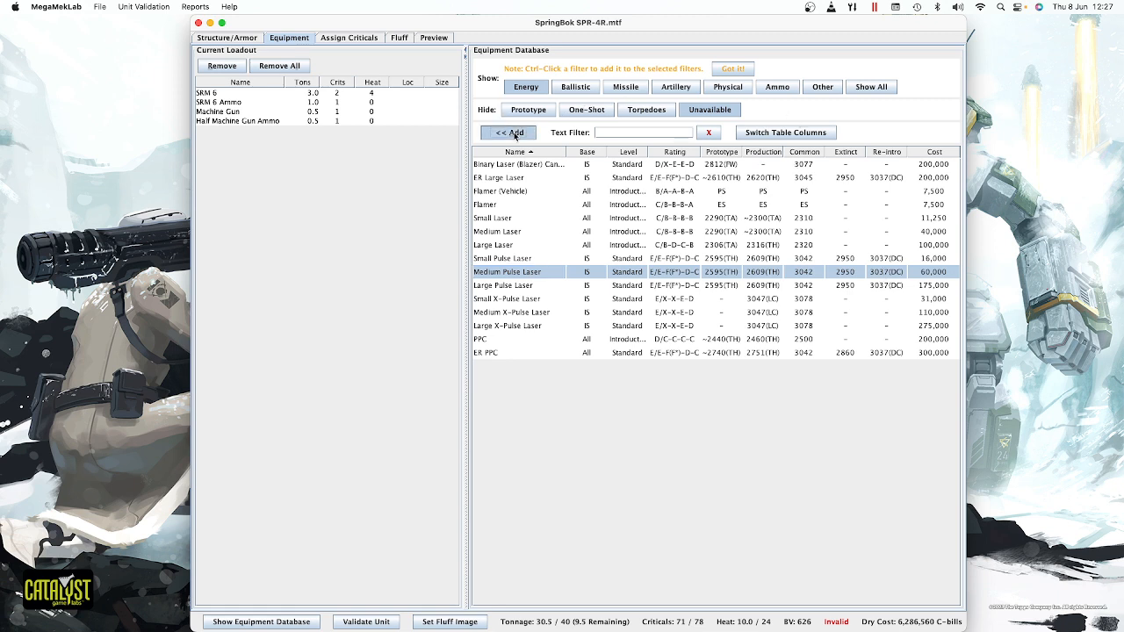
pyautogui.click(515, 133)
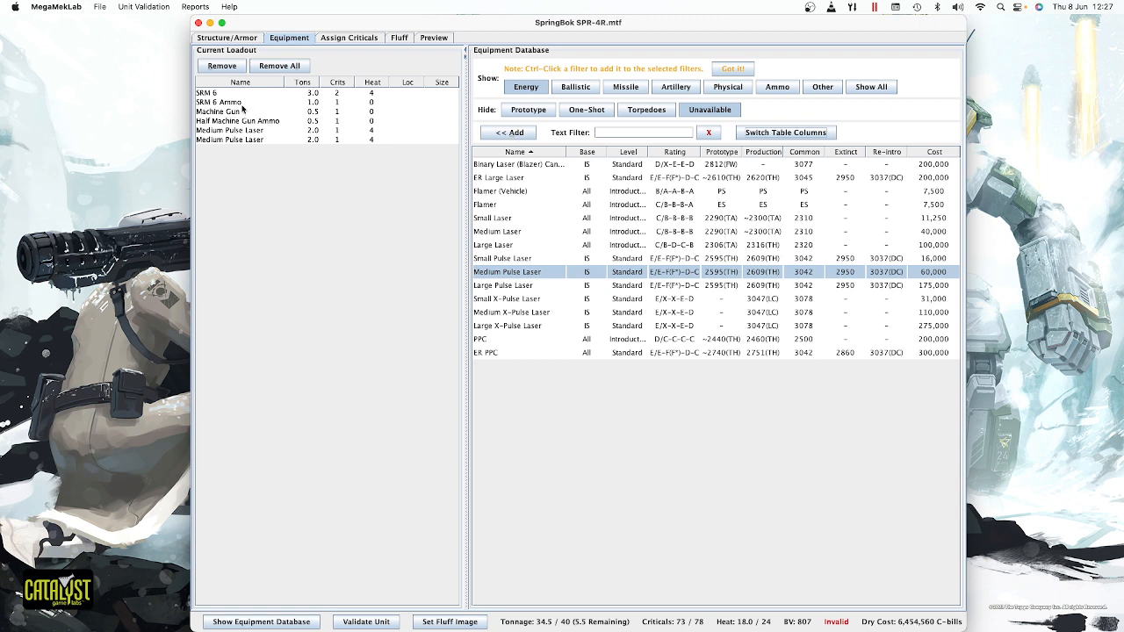
pyautogui.moveTo(221, 98)
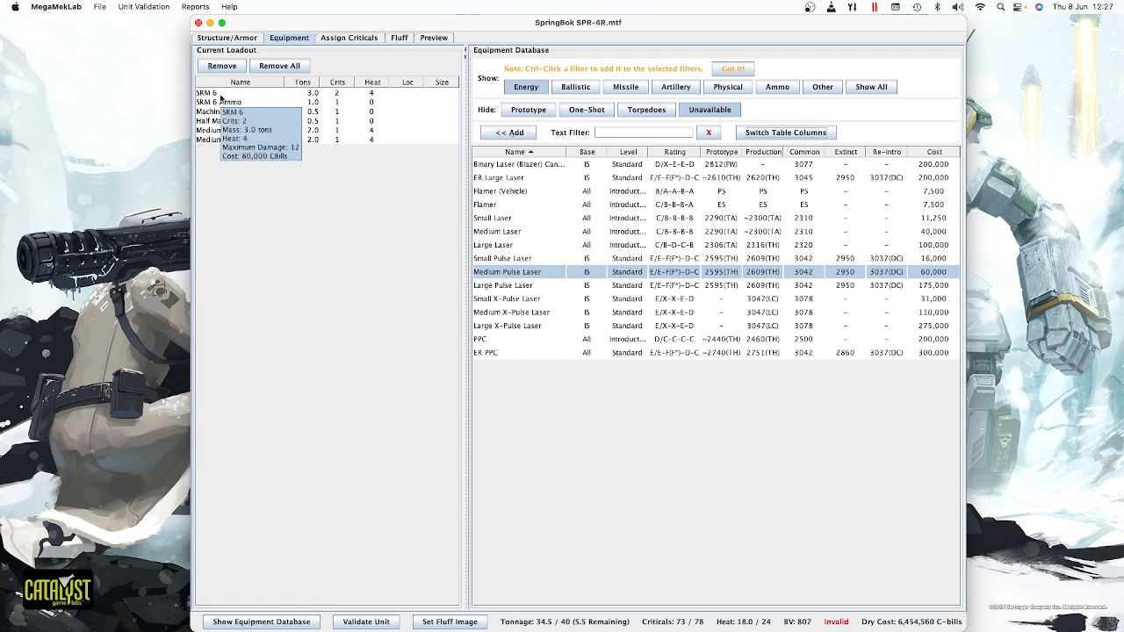
pyautogui.moveTo(266, 140)
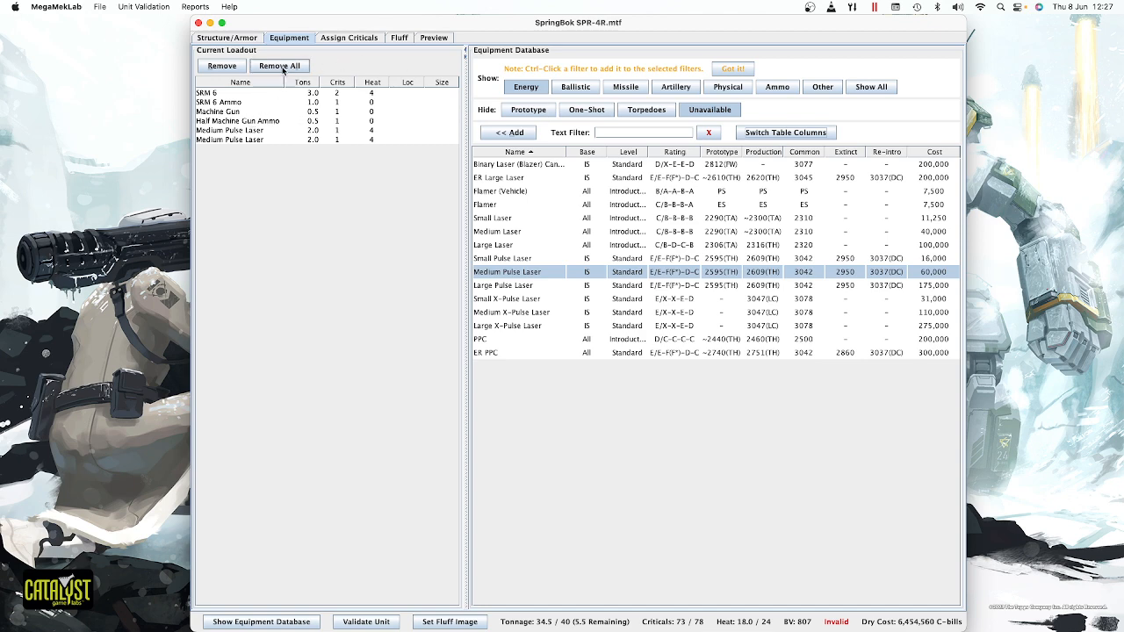
# - Assign one unallocated Medium Pulse Laser to the left arm and the other to the right arm
pyautogui.click(342, 40)
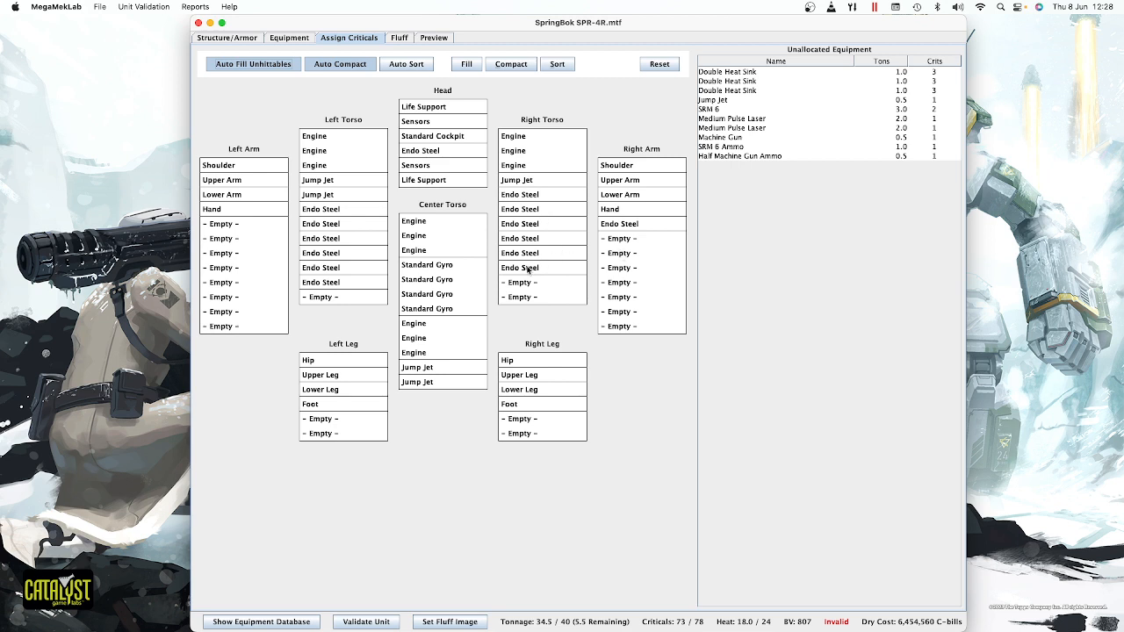
pyautogui.moveTo(528, 270)
pyautogui.mouseDown()
pyautogui.moveTo(576, 278)
pyautogui.moveTo(657, 250)
pyautogui.moveTo(544, 271)
pyautogui.moveTo(531, 432)
pyautogui.moveTo(579, 391)
pyautogui.moveTo(562, 414)
pyautogui.moveTo(531, 303)
pyautogui.moveTo(533, 269)
pyautogui.mouseUp()
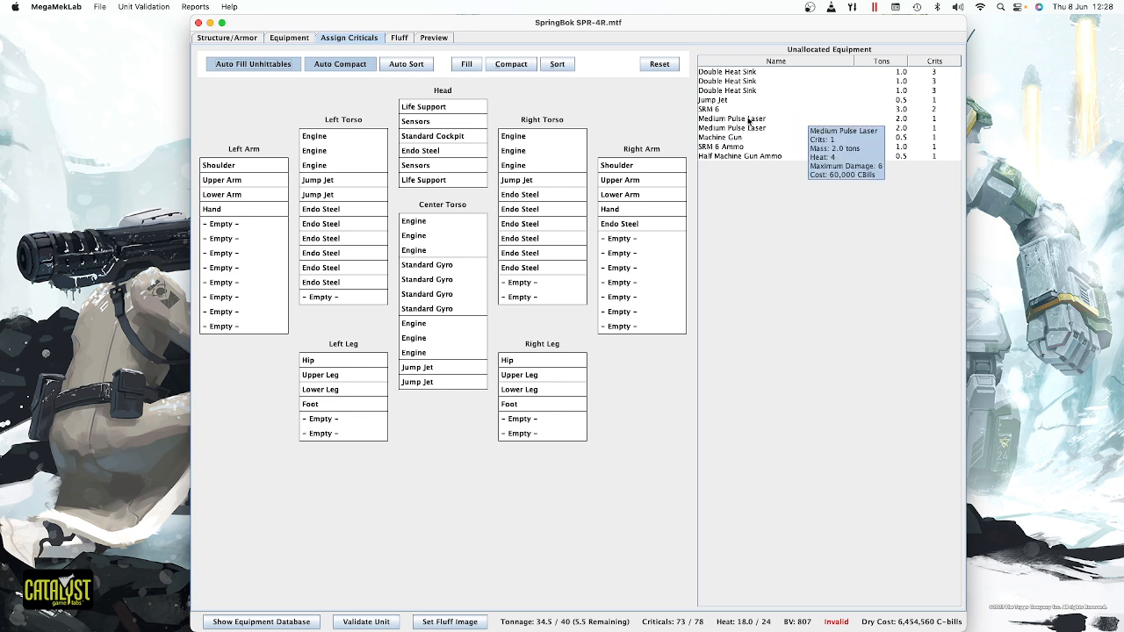
pyautogui.moveTo(749, 119); pyautogui.dragTo(245, 228)
pyautogui.moveTo(743, 120); pyautogui.dragTo(640, 246)
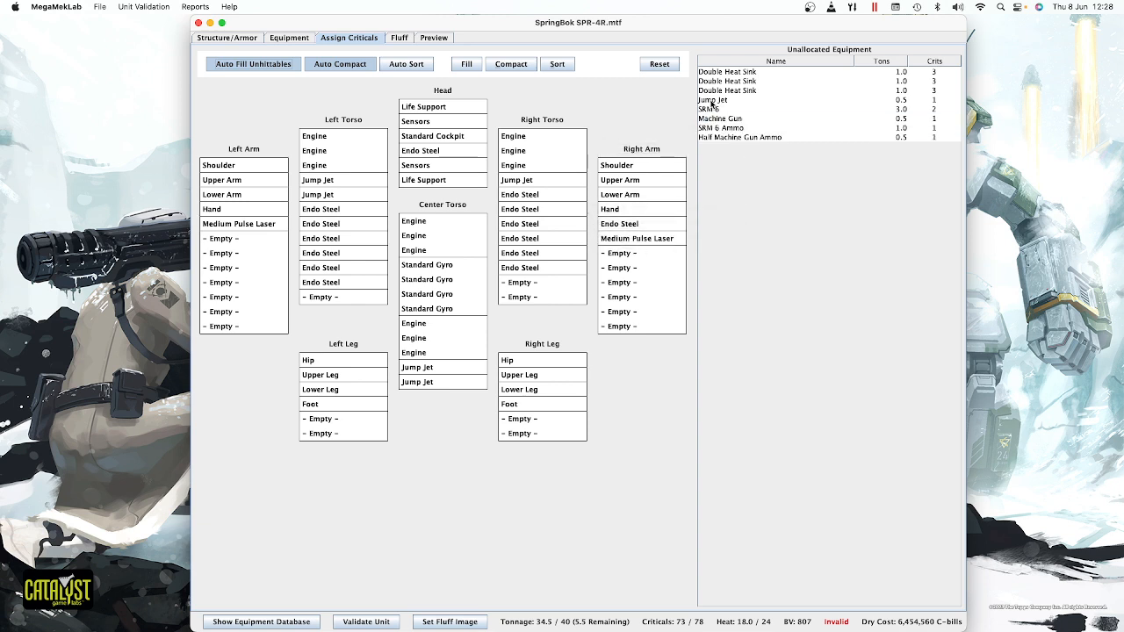
# - Assign the unallocated Jump Jet to the right torso and reorder the Endo Steel slots below it so both jump jets sit together
pyautogui.moveTo(712, 101); pyautogui.dragTo(532, 284)
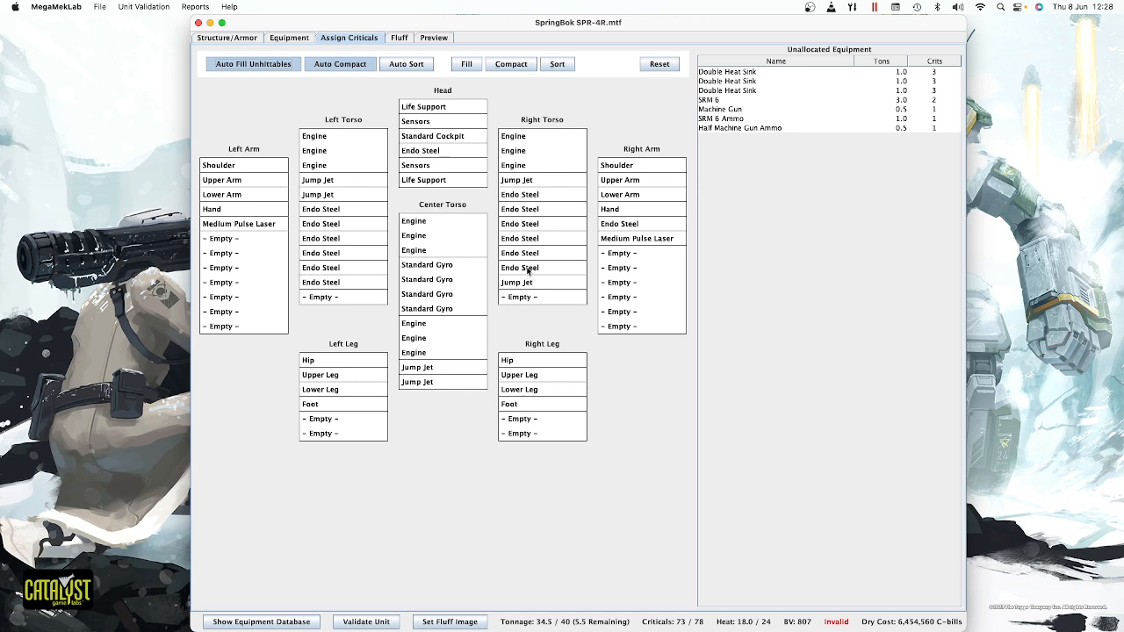
pyautogui.moveTo(527, 269); pyautogui.dragTo(527, 300)
pyautogui.moveTo(528, 255); pyautogui.dragTo(529, 301)
pyautogui.moveTo(530, 241); pyautogui.dragTo(529, 300)
pyautogui.moveTo(530, 212); pyautogui.dragTo(529, 301)
pyautogui.moveTo(529, 195); pyautogui.dragTo(530, 301)
# - Move all six Endo Steel slots out of the left torso, three to the left arm and three to the right arm
pyautogui.moveTo(708, 101)
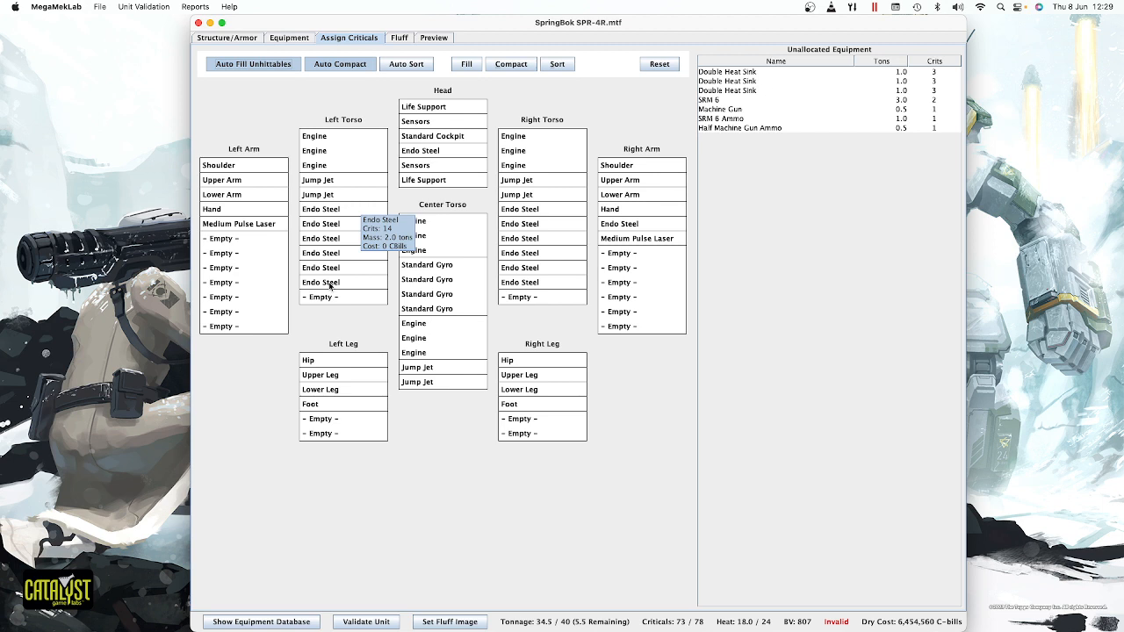
pyautogui.moveTo(331, 285); pyautogui.dragTo(588, 257)
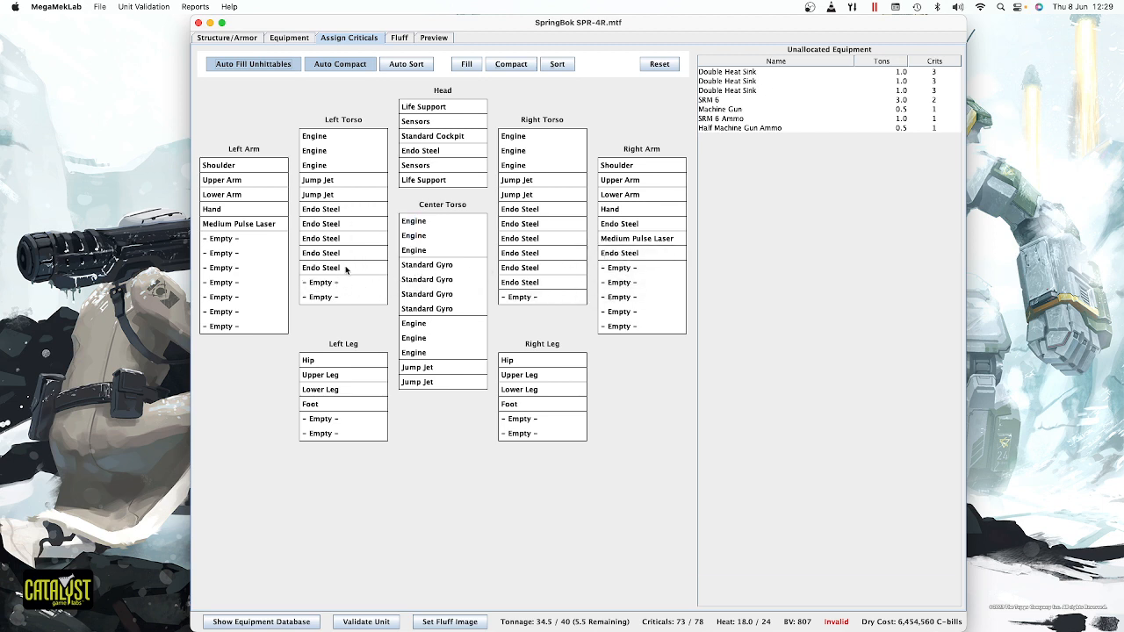
pyautogui.moveTo(346, 271); pyautogui.dragTo(235, 239)
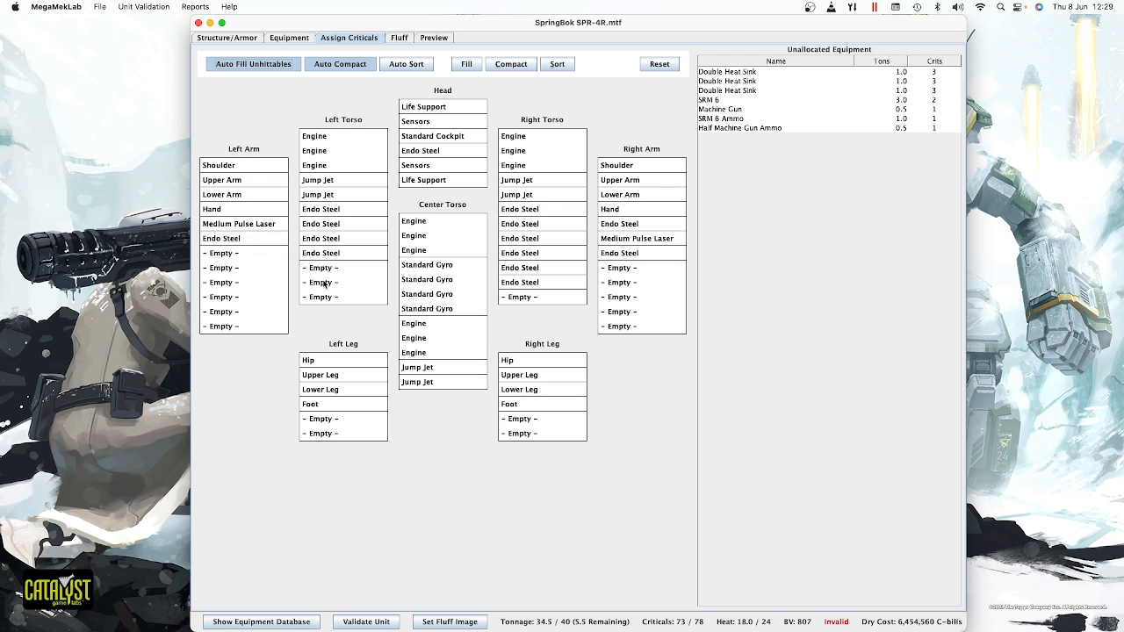
pyautogui.moveTo(336, 257); pyautogui.dragTo(235, 255)
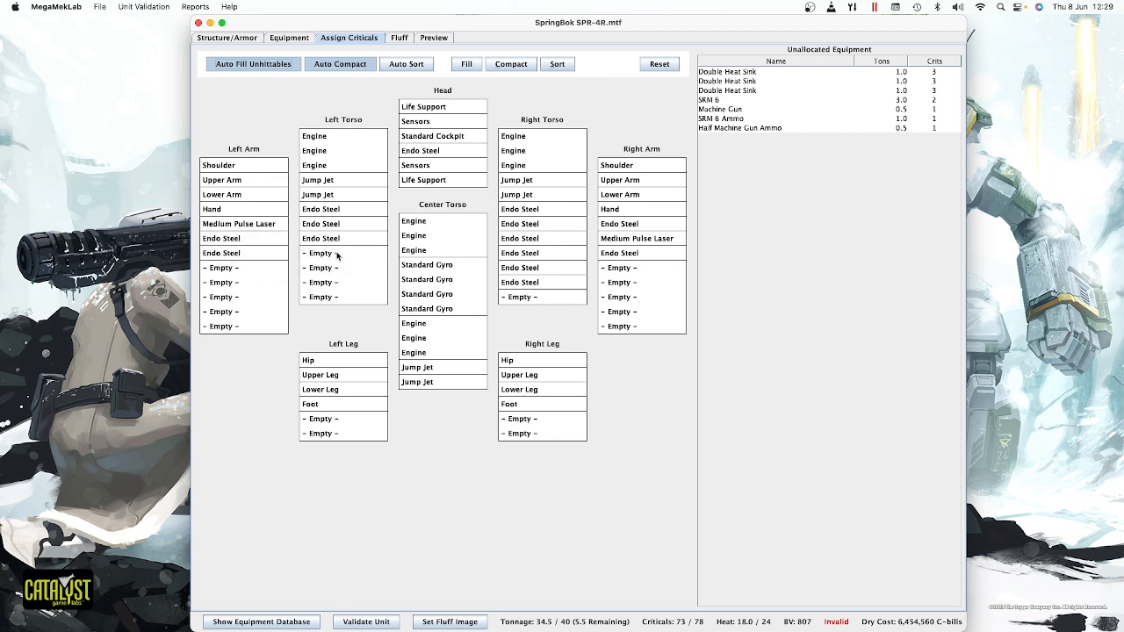
pyautogui.moveTo(335, 242); pyautogui.dragTo(235, 267)
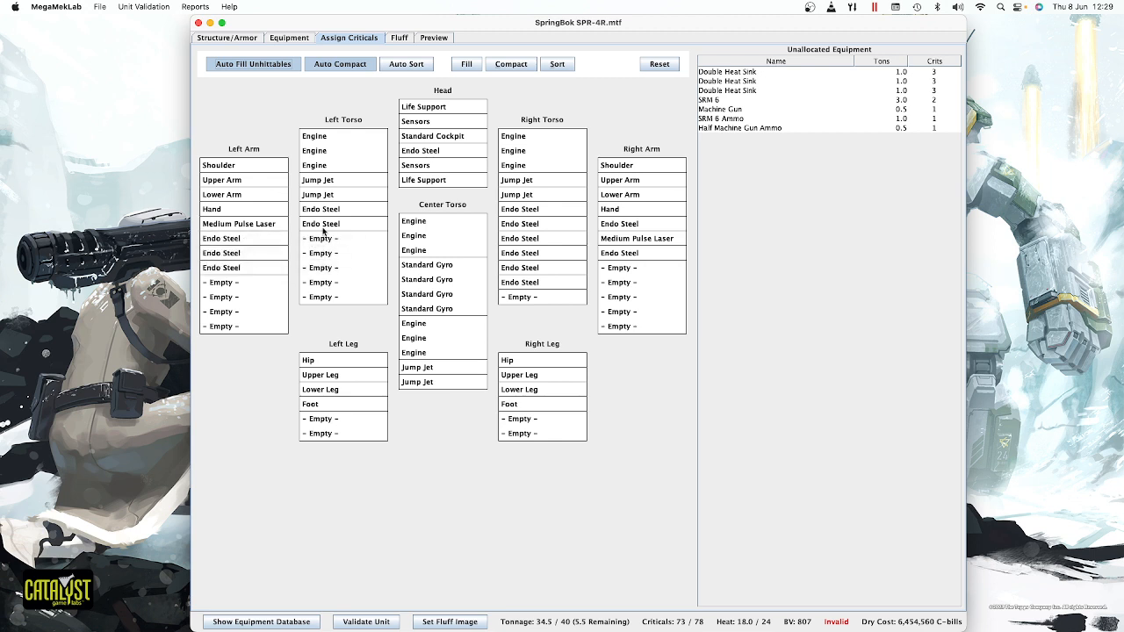
pyautogui.moveTo(323, 230); pyautogui.dragTo(620, 267)
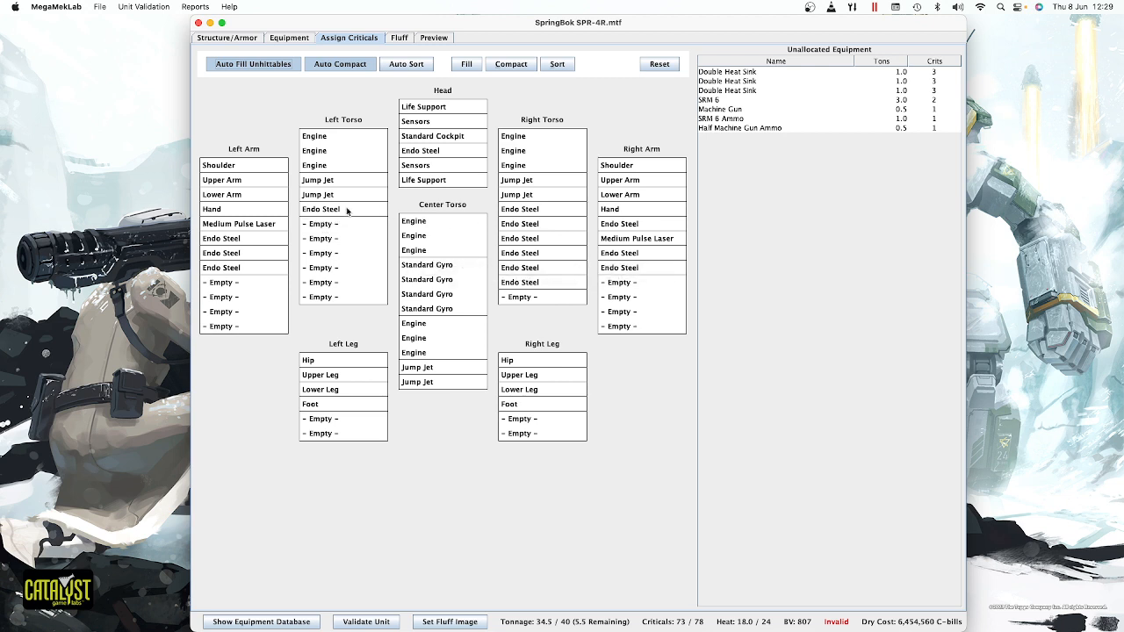
pyautogui.moveTo(347, 210); pyautogui.dragTo(632, 286)
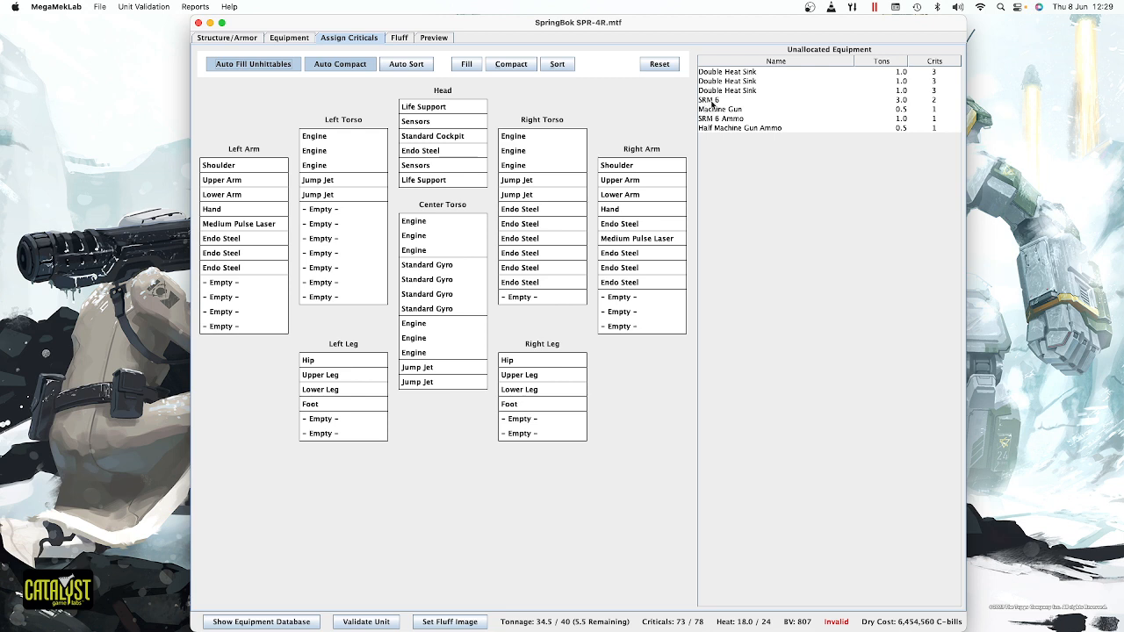
# - Assign the SRM 6 and its ammo to the left torso, and move two Endo Steel slots from the right torso to the right arm
pyautogui.moveTo(713, 103); pyautogui.dragTo(322, 213)
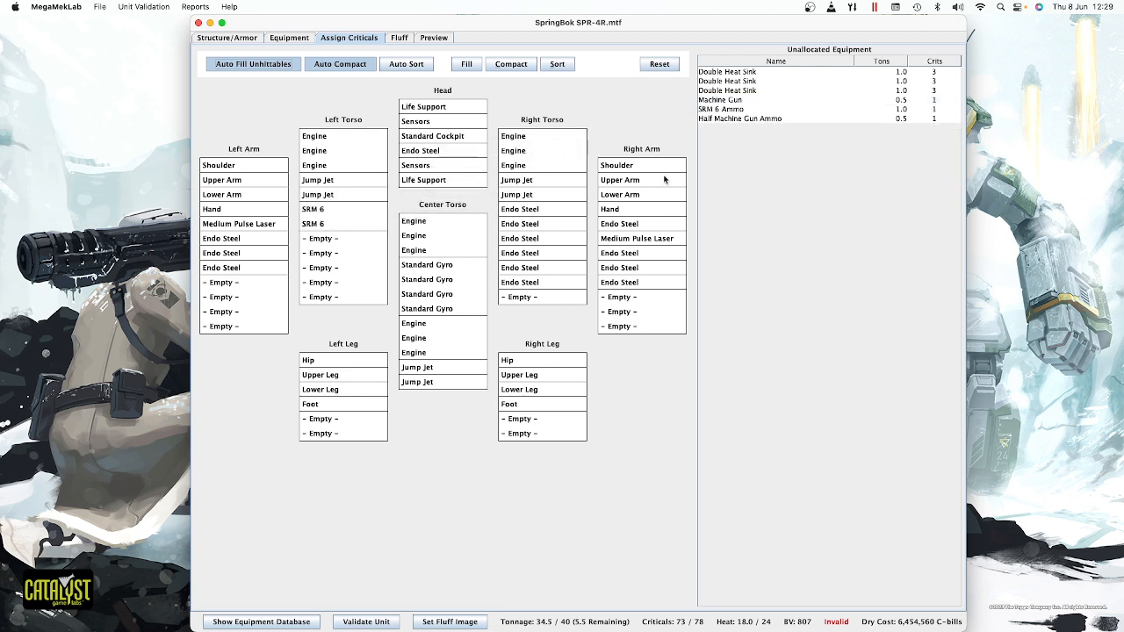
pyautogui.moveTo(729, 109); pyautogui.dragTo(351, 240)
pyautogui.moveTo(534, 287); pyautogui.dragTo(650, 302)
pyautogui.moveTo(527, 267); pyautogui.dragTo(646, 311)
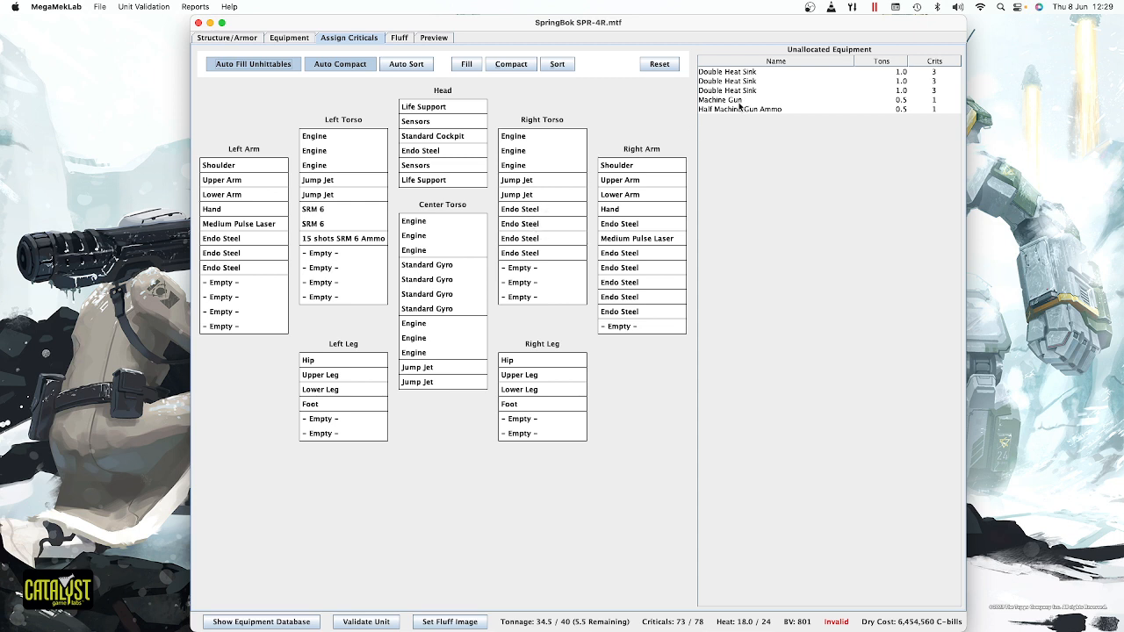
# - Assign the Half Machine Gun Ammo and Machine Gun to the right torso, with the gun placed above its ammo
pyautogui.moveTo(733, 111); pyautogui.dragTo(536, 213)
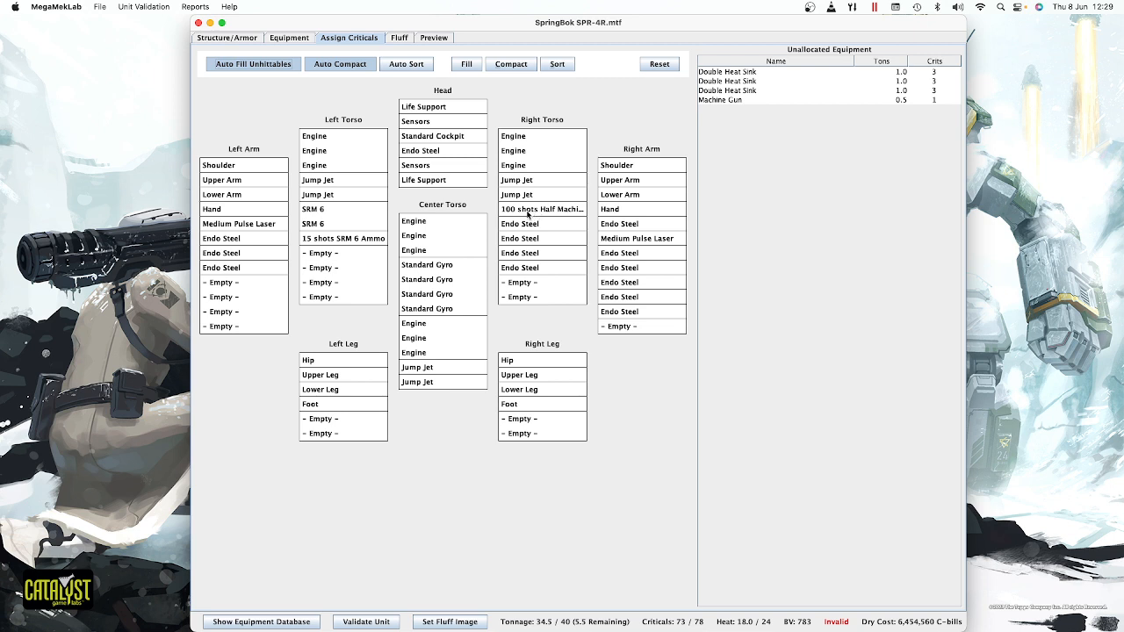
pyautogui.moveTo(737, 101); pyautogui.dragTo(542, 211)
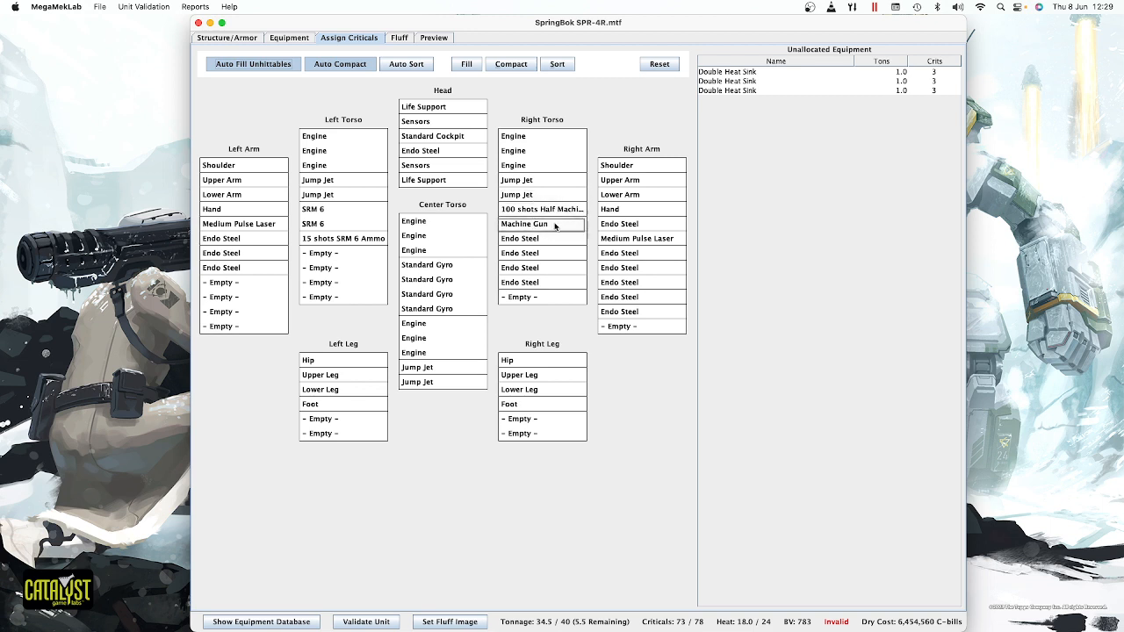
pyautogui.moveTo(554, 225); pyautogui.dragTo(530, 255)
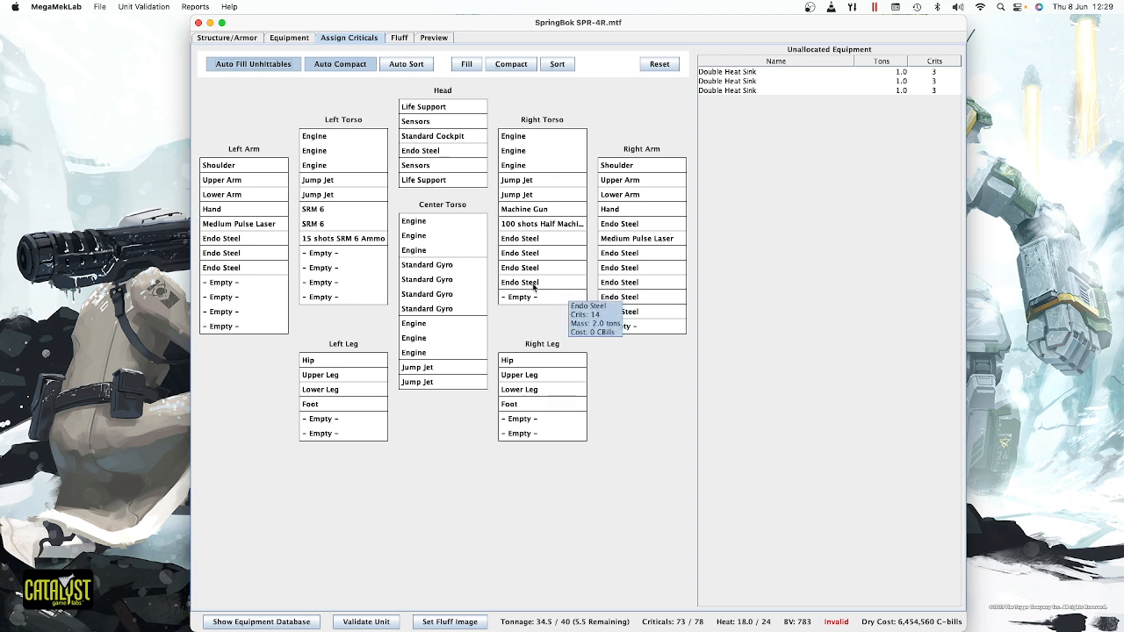
# - Move two right torso Endo Steel slots to the right leg, and assign one Double Heat Sink to each side torso
pyautogui.moveTo(534, 288); pyautogui.dragTo(532, 420)
pyautogui.moveTo(527, 269); pyautogui.dragTo(531, 433)
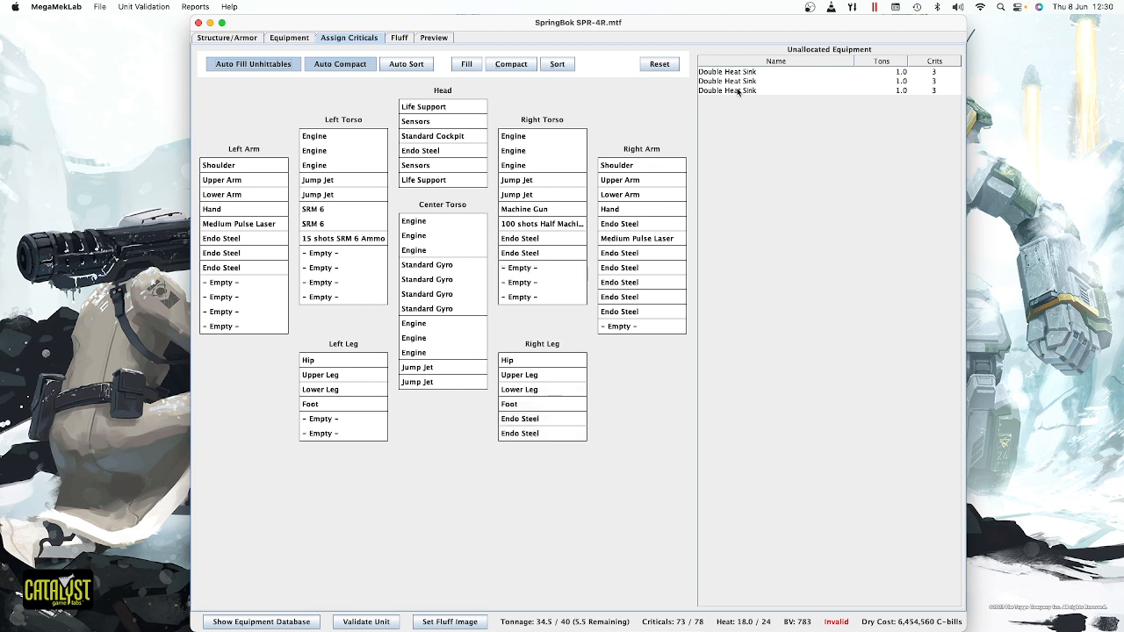
pyautogui.moveTo(738, 92); pyautogui.dragTo(544, 268)
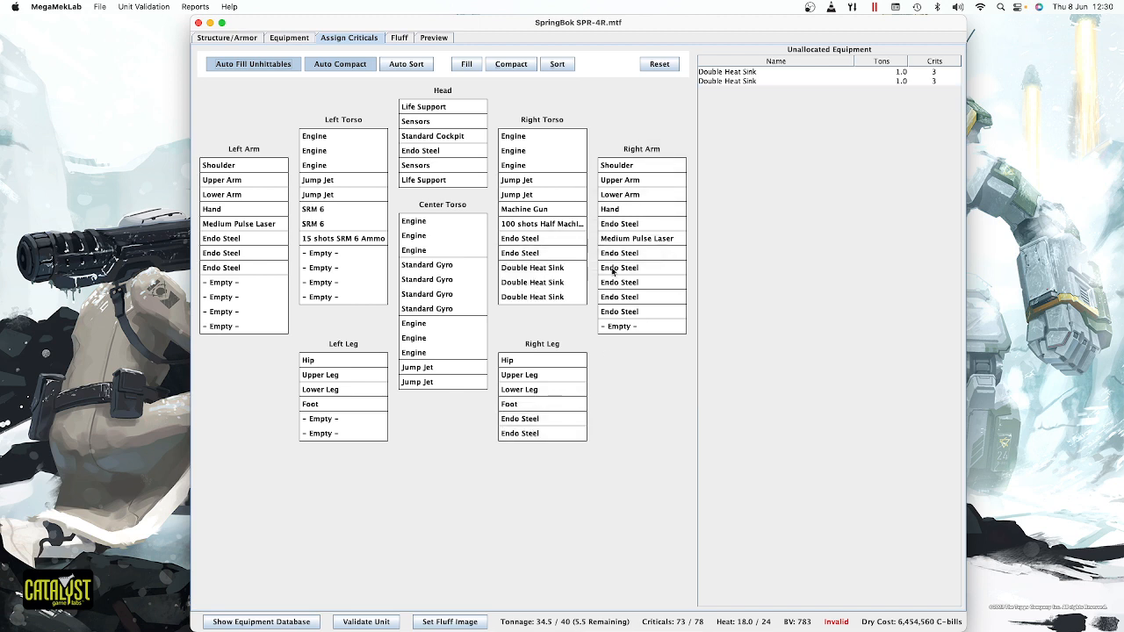
pyautogui.moveTo(748, 82); pyautogui.dragTo(340, 268)
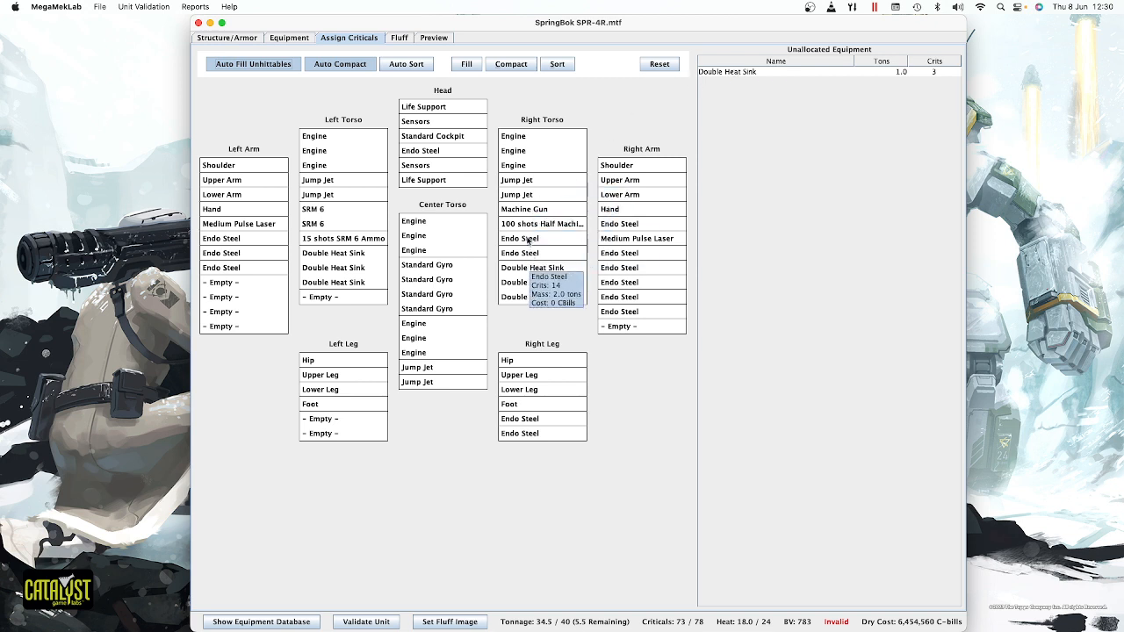
pyautogui.moveTo(528, 239); pyautogui.dragTo(224, 285)
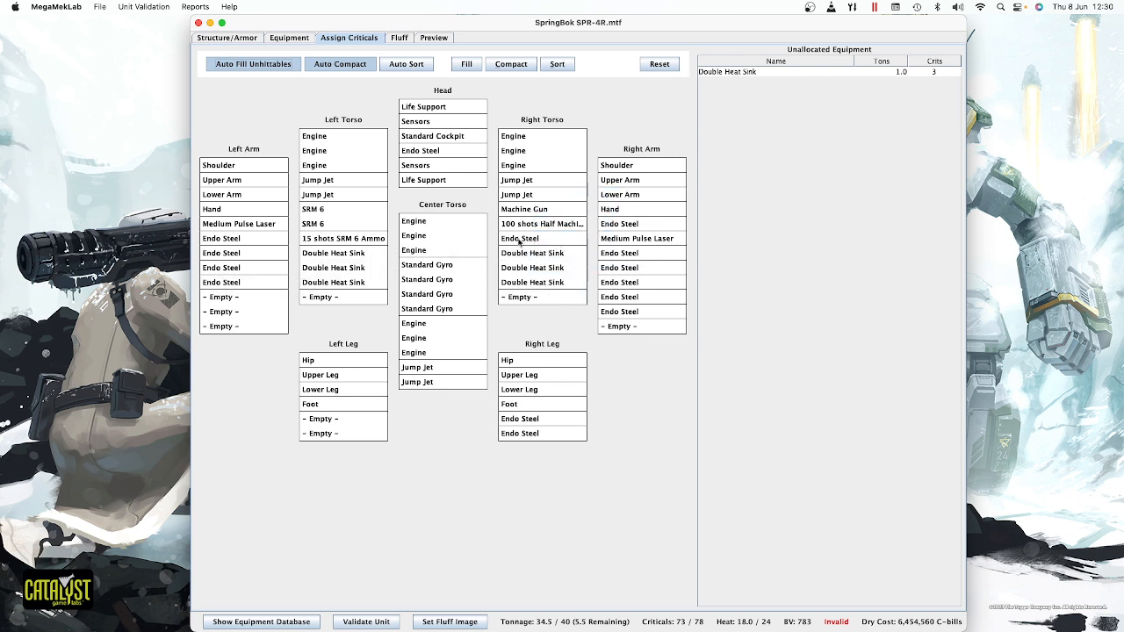
pyautogui.moveTo(520, 242); pyautogui.dragTo(193, 326)
pyautogui.moveTo(223, 283); pyautogui.dragTo(543, 295)
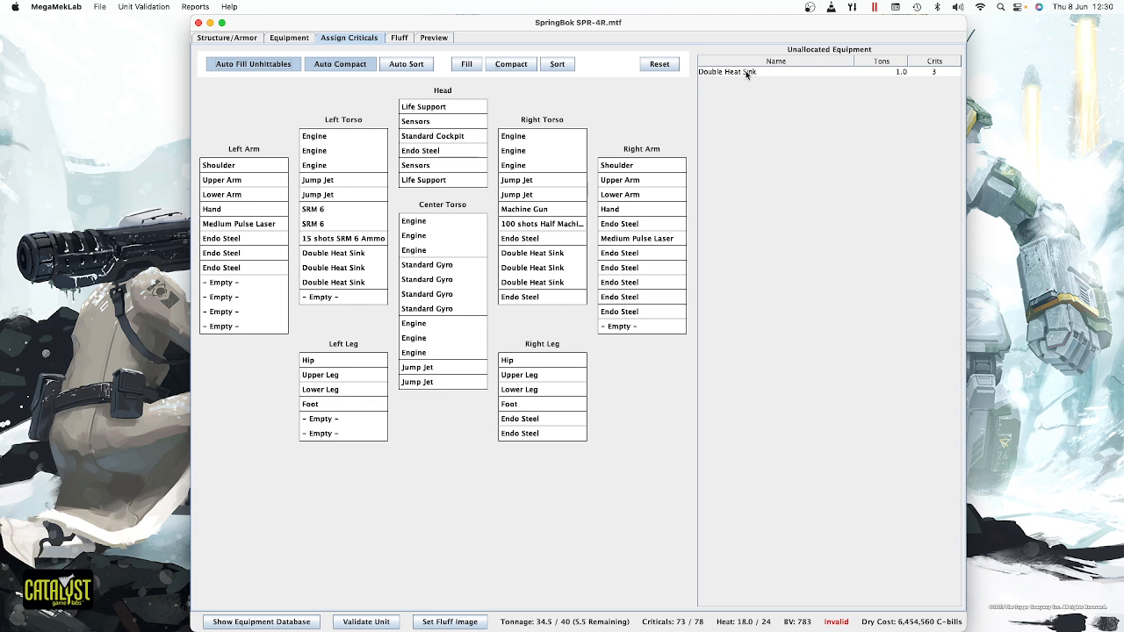
# - Assign the last Double Heat Sink to the left arm, and move two Endo Steel slots from the right arm to the left leg
pyautogui.moveTo(747, 74); pyautogui.dragTo(243, 277)
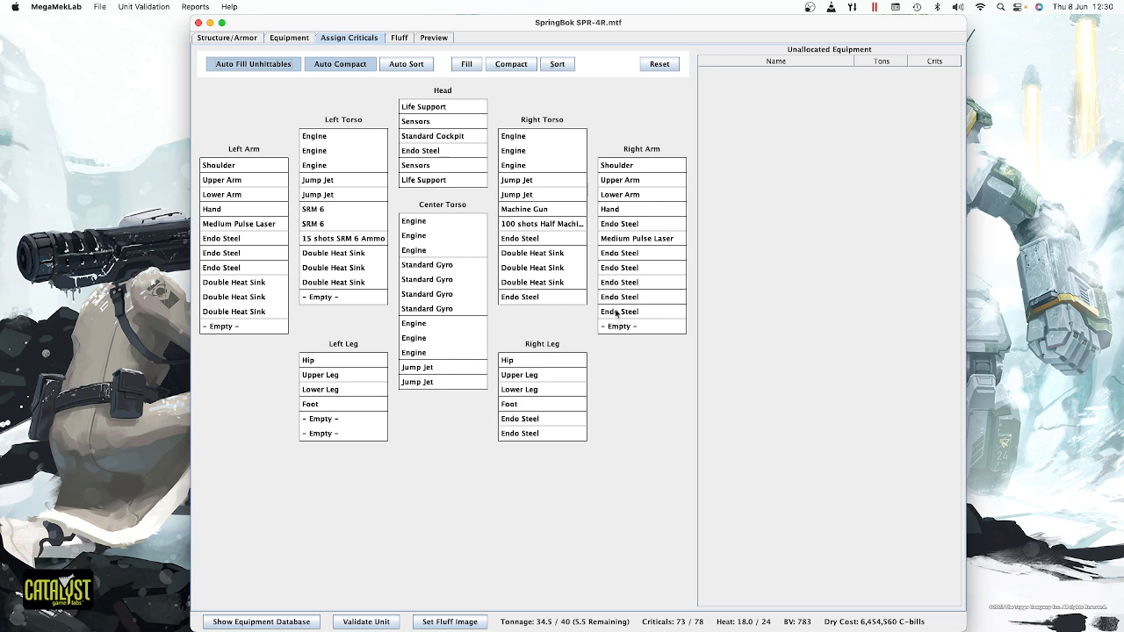
pyautogui.moveTo(614, 312); pyautogui.dragTo(323, 417)
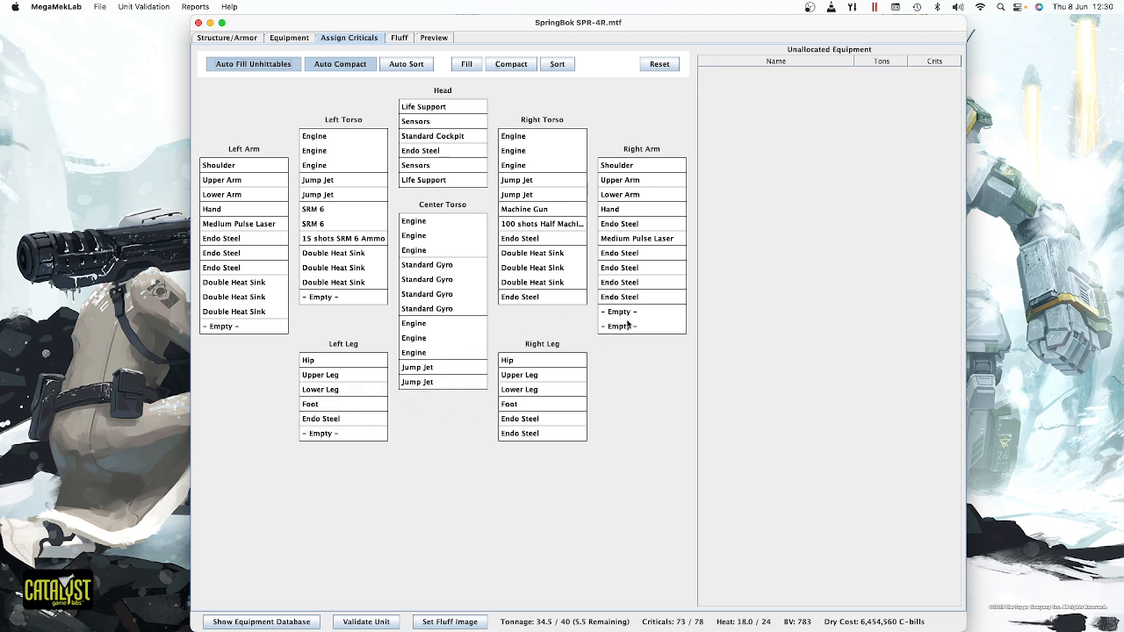
pyautogui.moveTo(629, 299); pyautogui.dragTo(340, 433)
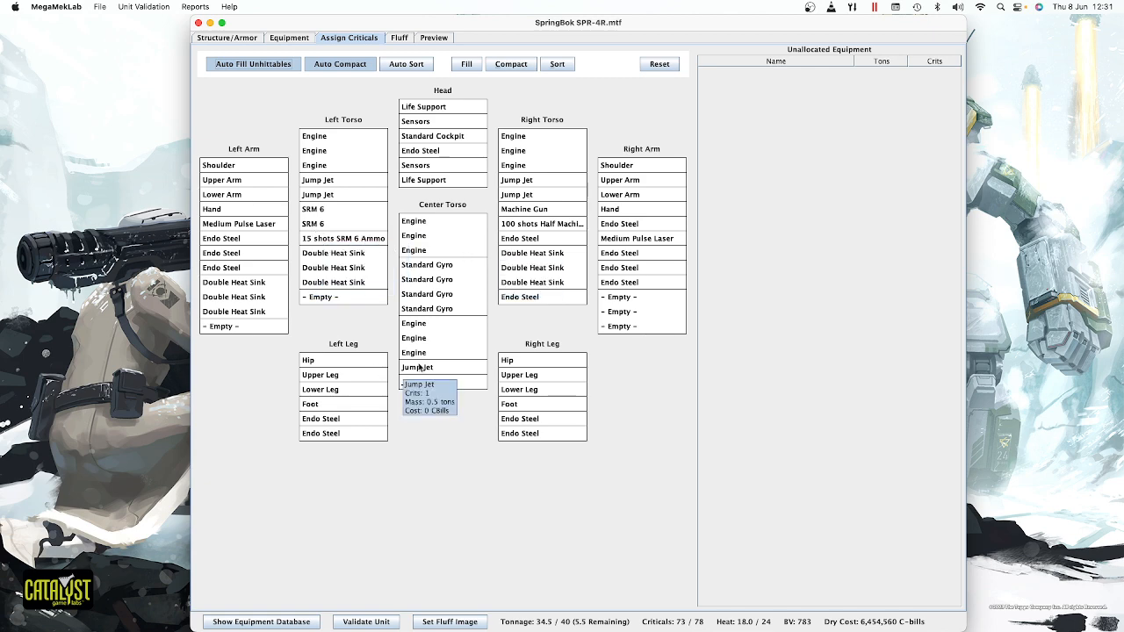
# - Try the Ferro-Fibrous armor type on the mech and return it to Standard
pyautogui.click(233, 38)
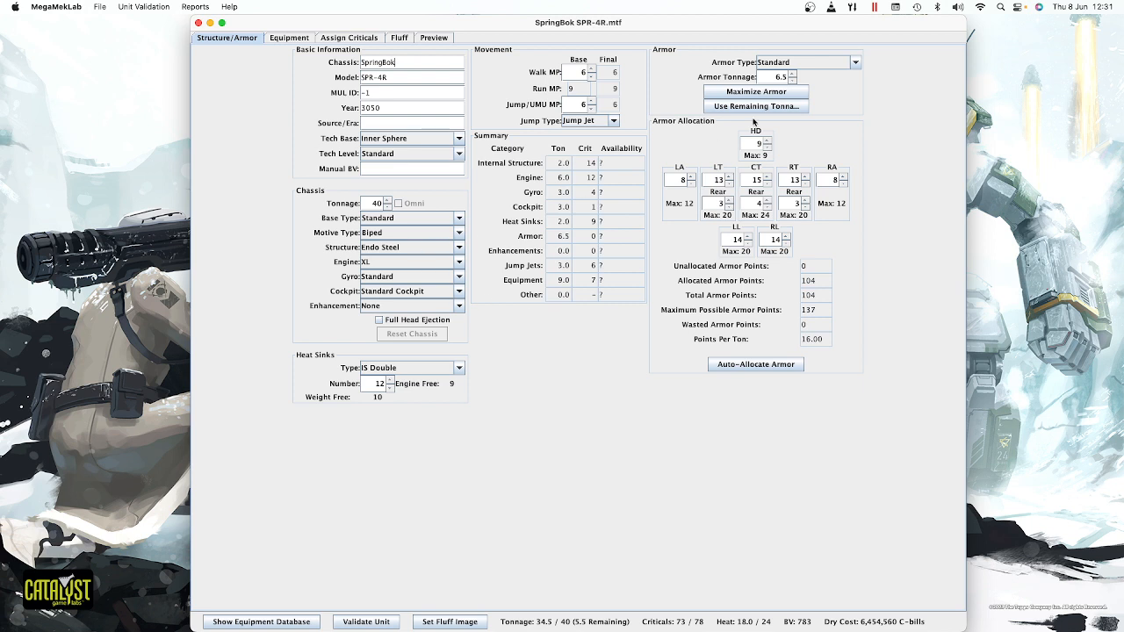
pyautogui.click(855, 63)
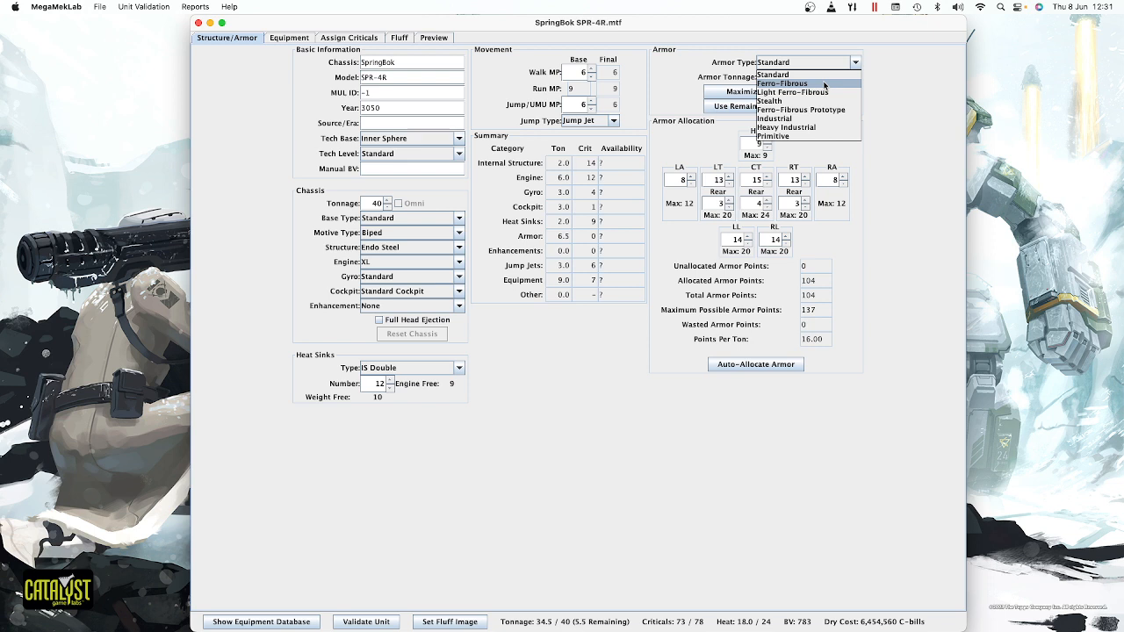
pyautogui.click(819, 86)
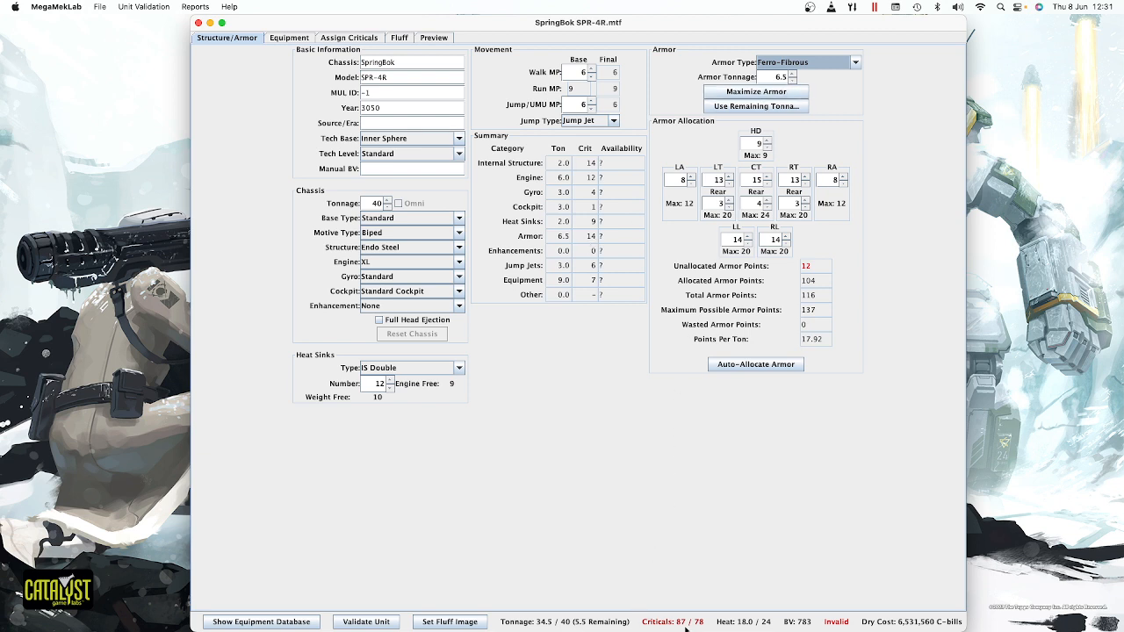
pyautogui.click(855, 63)
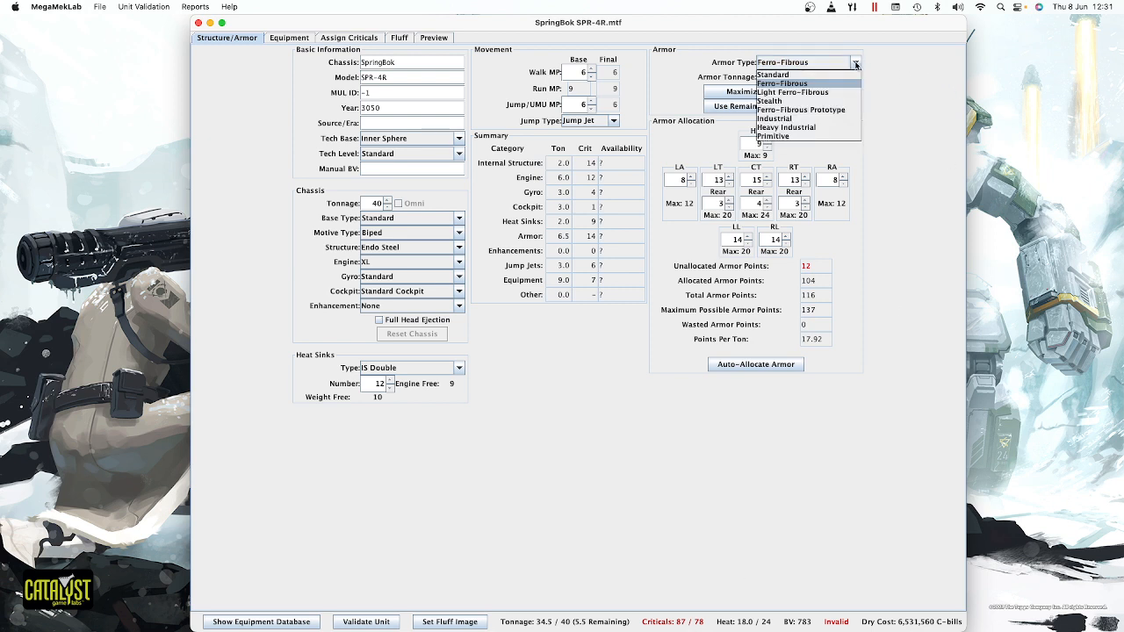
pyautogui.click(826, 75)
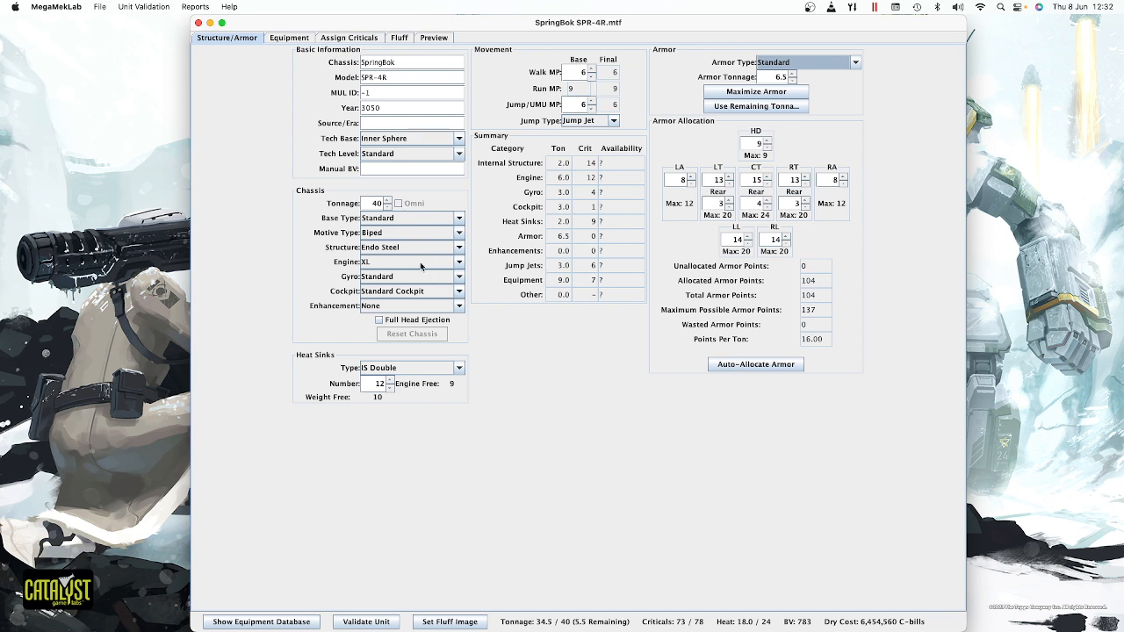
# - Reduce the number of double heat sinks to 10 and check the freed critical slots
pyautogui.click(389, 389)
pyautogui.click(389, 390)
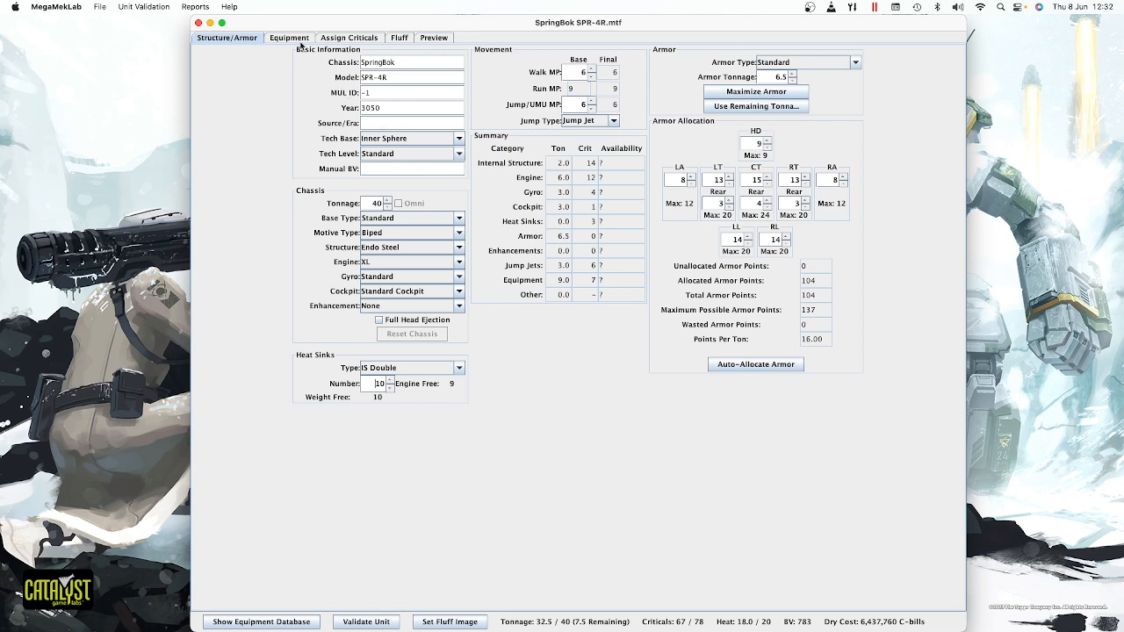
pyautogui.click(347, 38)
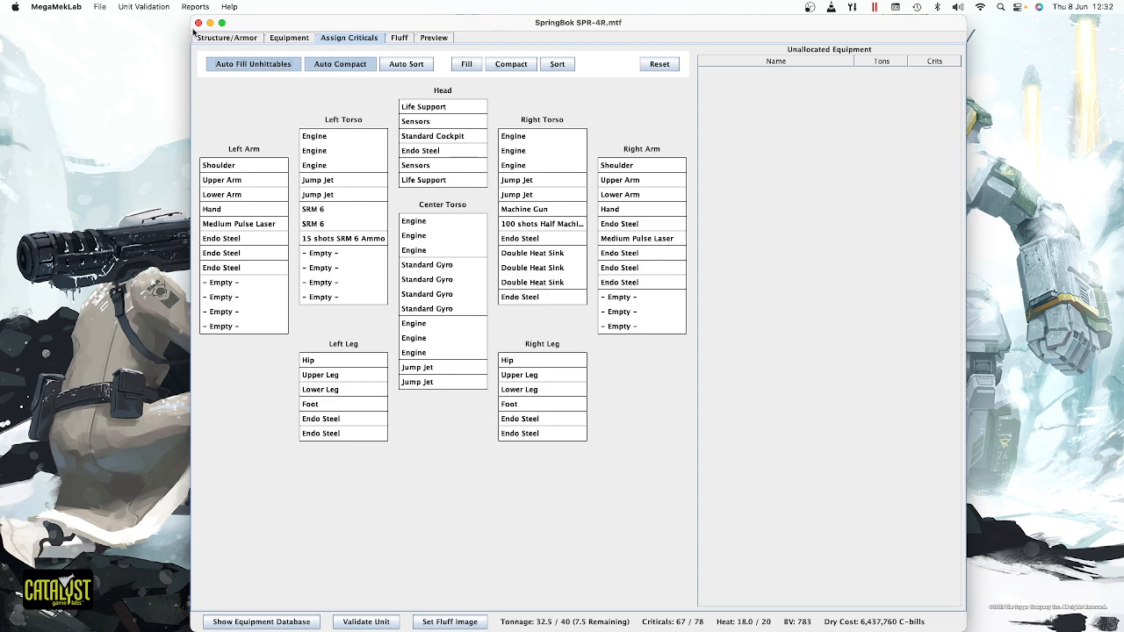
# - Try Ferro-Fibrous armor with the reduced heat sinks, check its critical slot allocation, and restore Standard armor
pyautogui.click(221, 39)
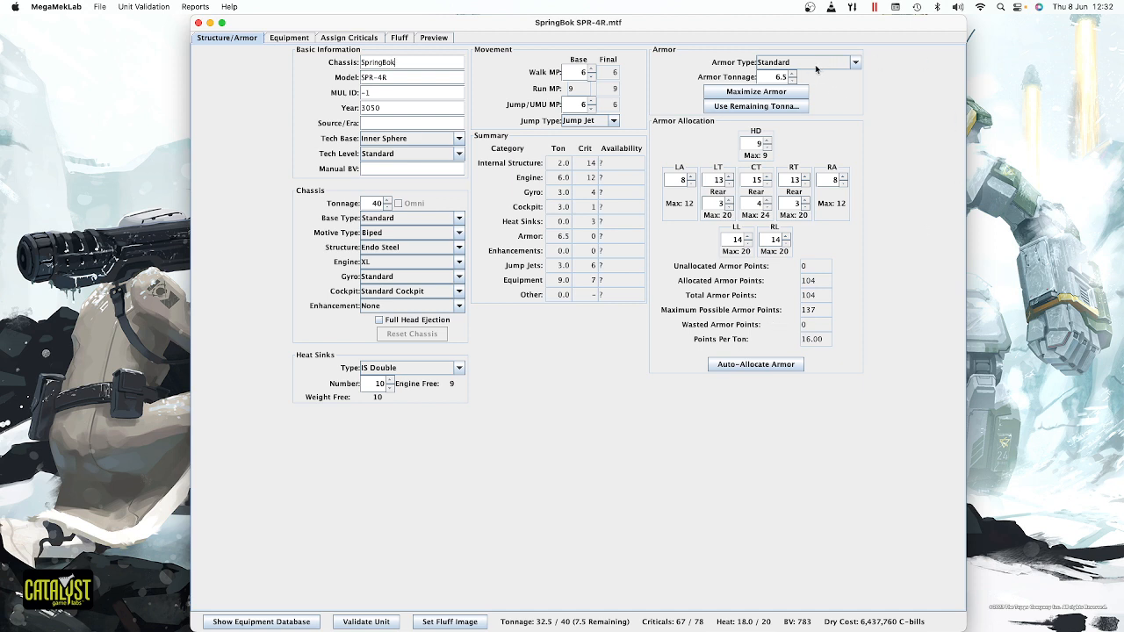
pyautogui.click(854, 65)
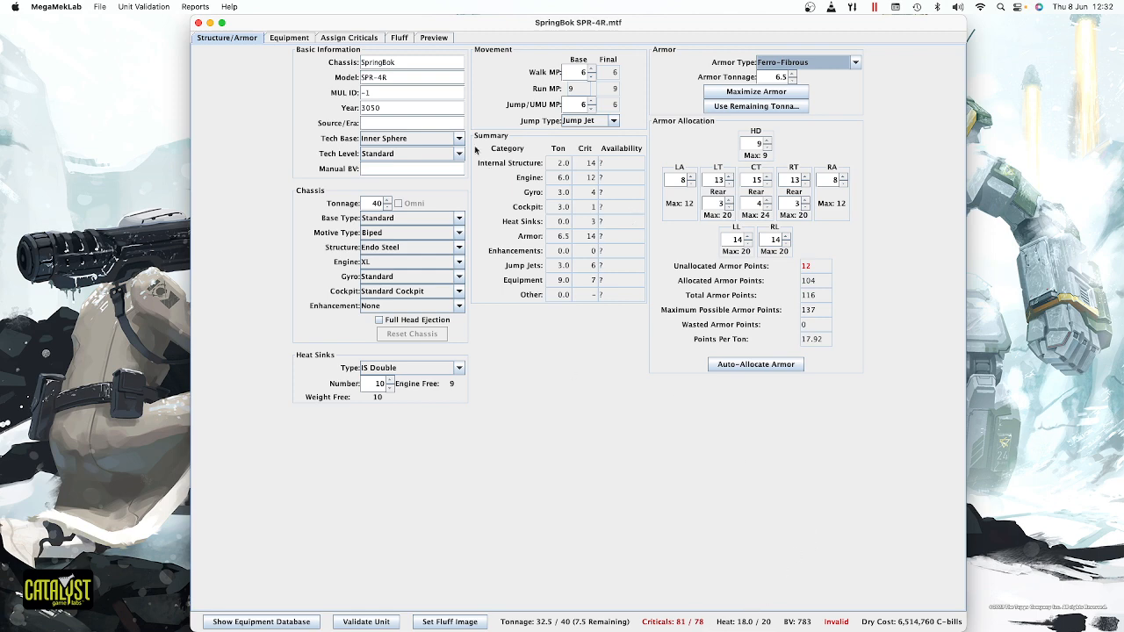
pyautogui.click(337, 37)
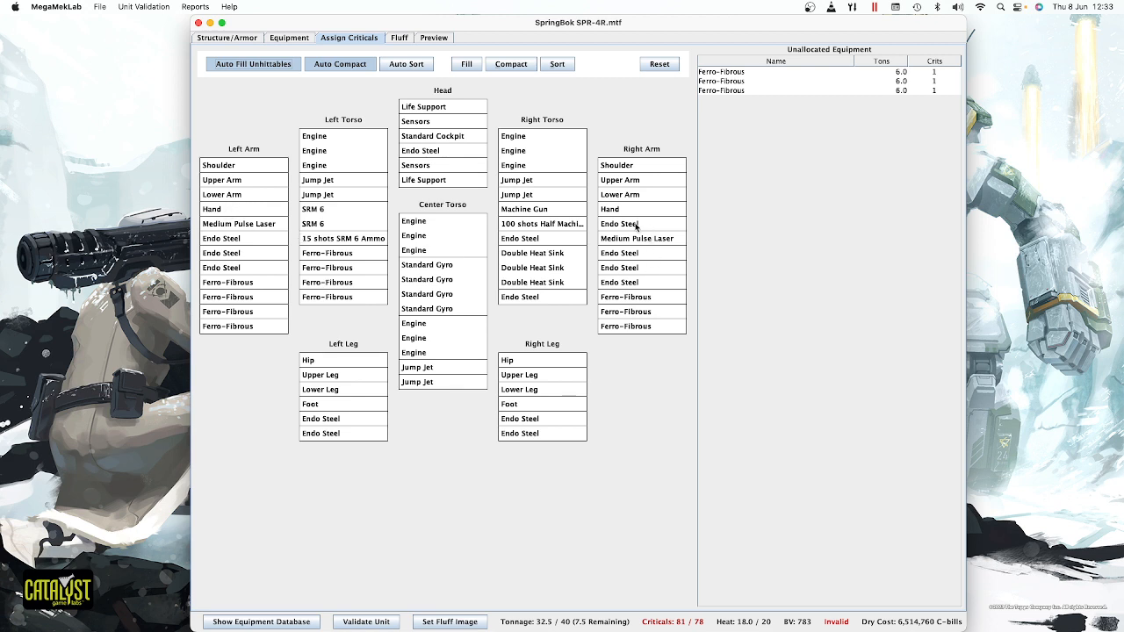
pyautogui.click(245, 39)
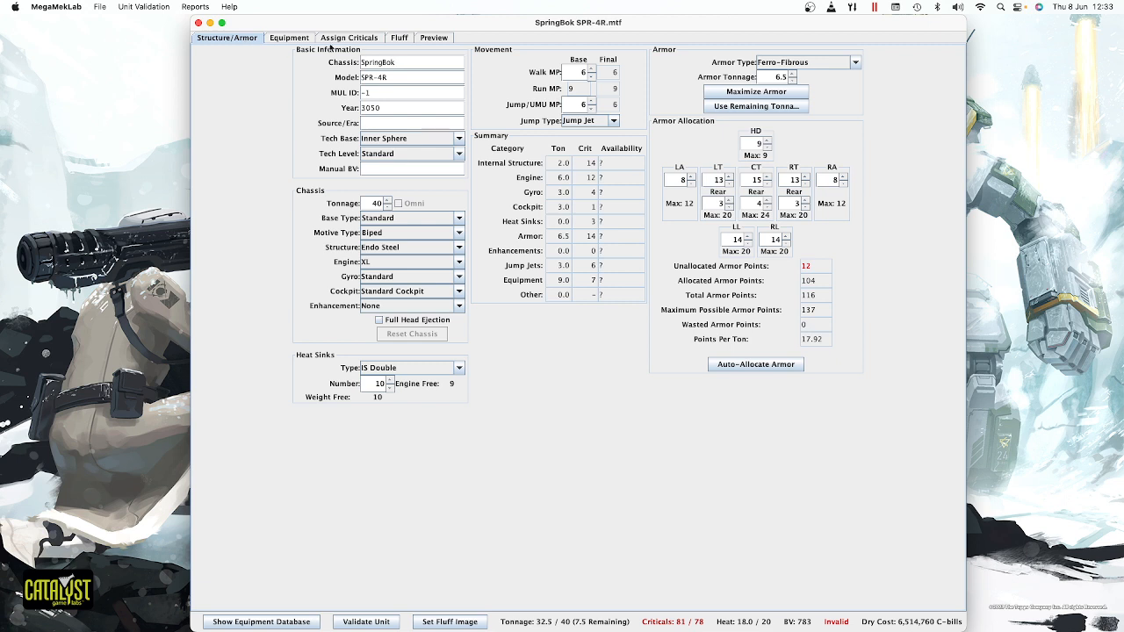
pyautogui.click(830, 65)
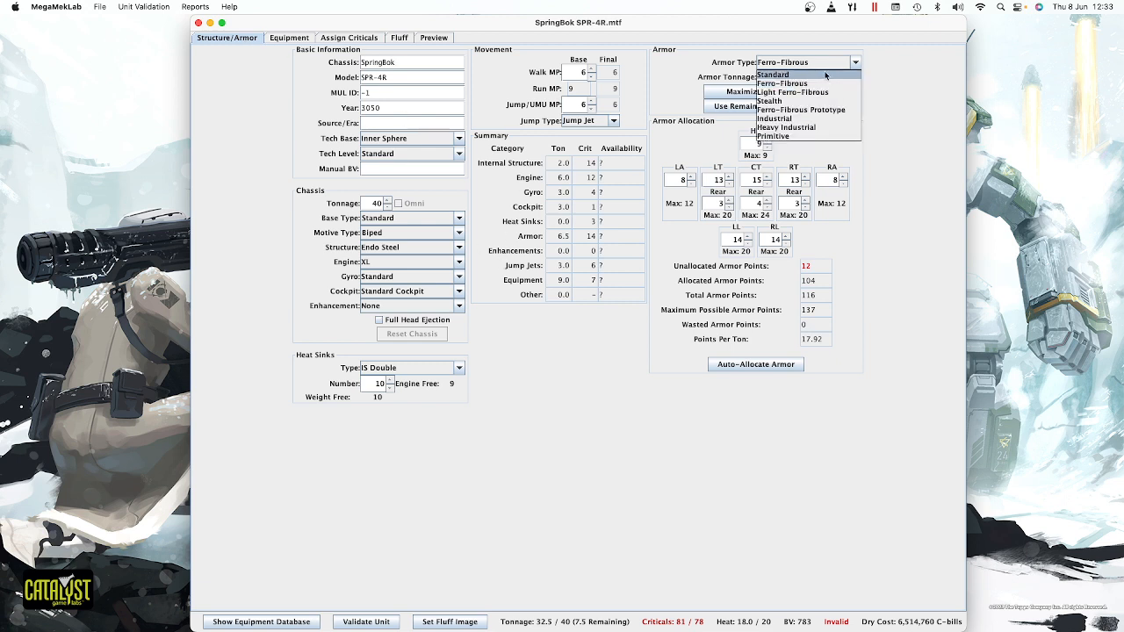
pyautogui.click(826, 76)
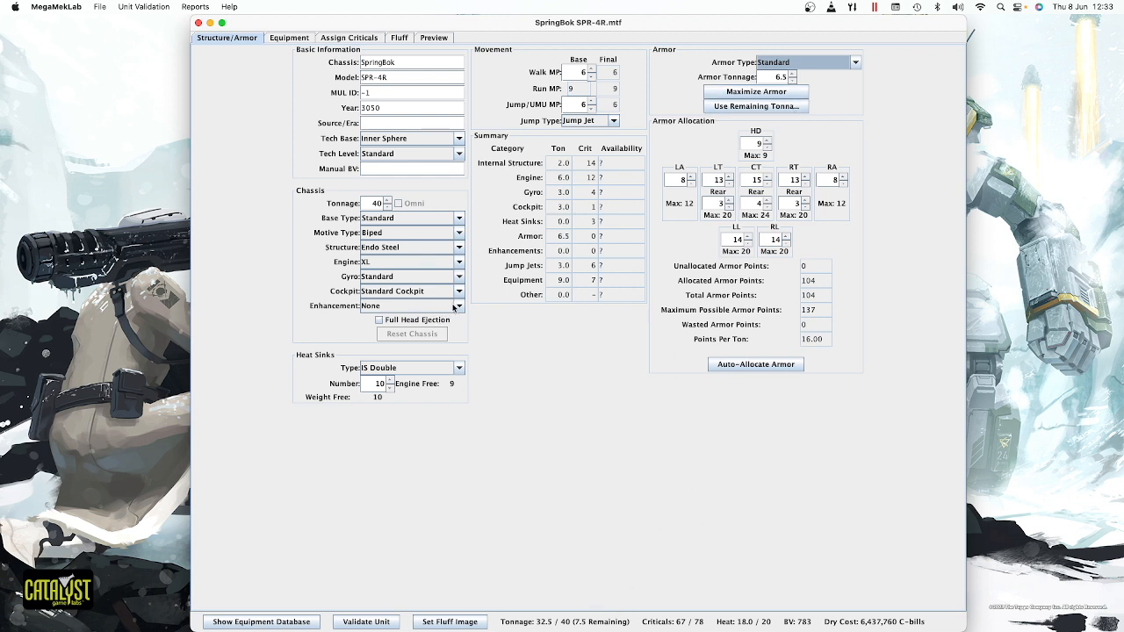
# - Switch the chassis enhancement between MASC and None to compare them, leaving MASC selected
pyautogui.click(455, 306)
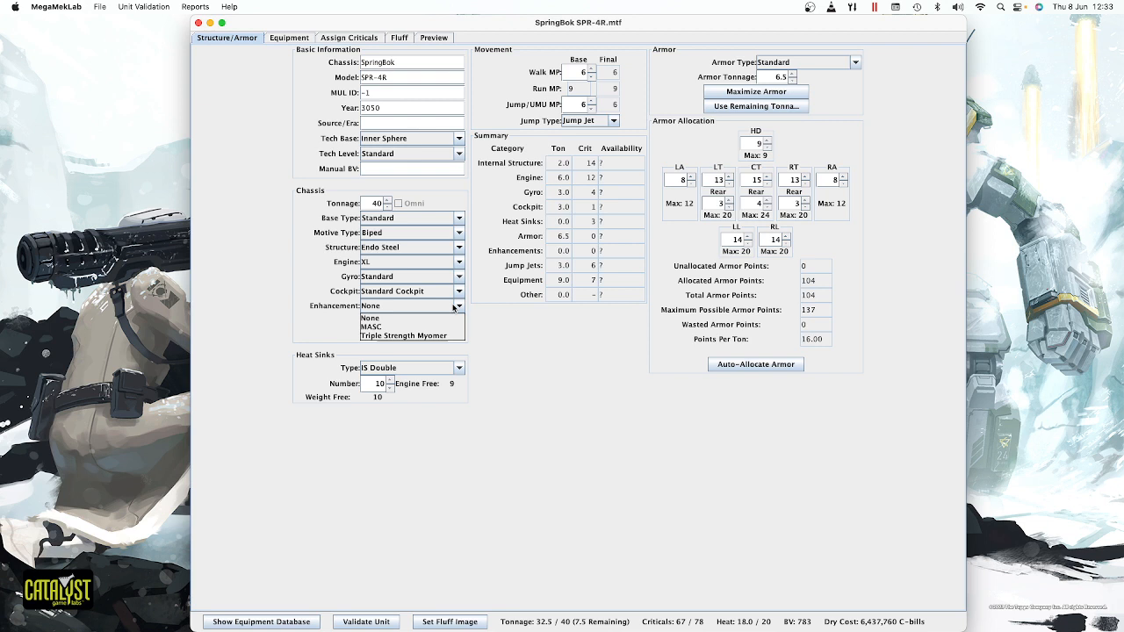
pyautogui.click(437, 327)
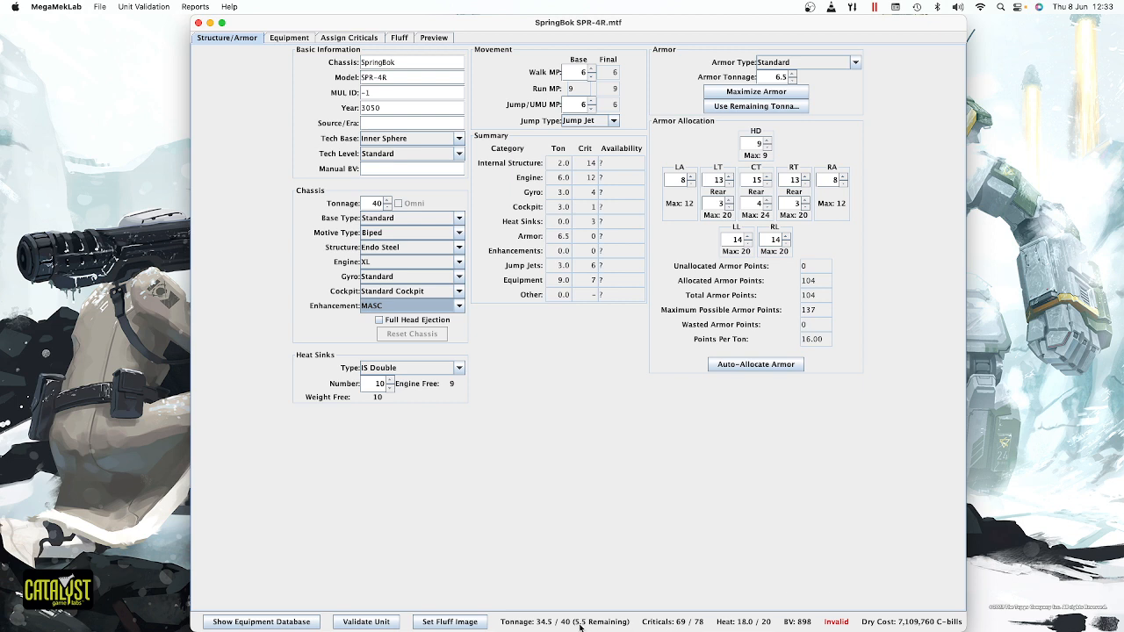
pyautogui.click(458, 305)
pyautogui.click(441, 319)
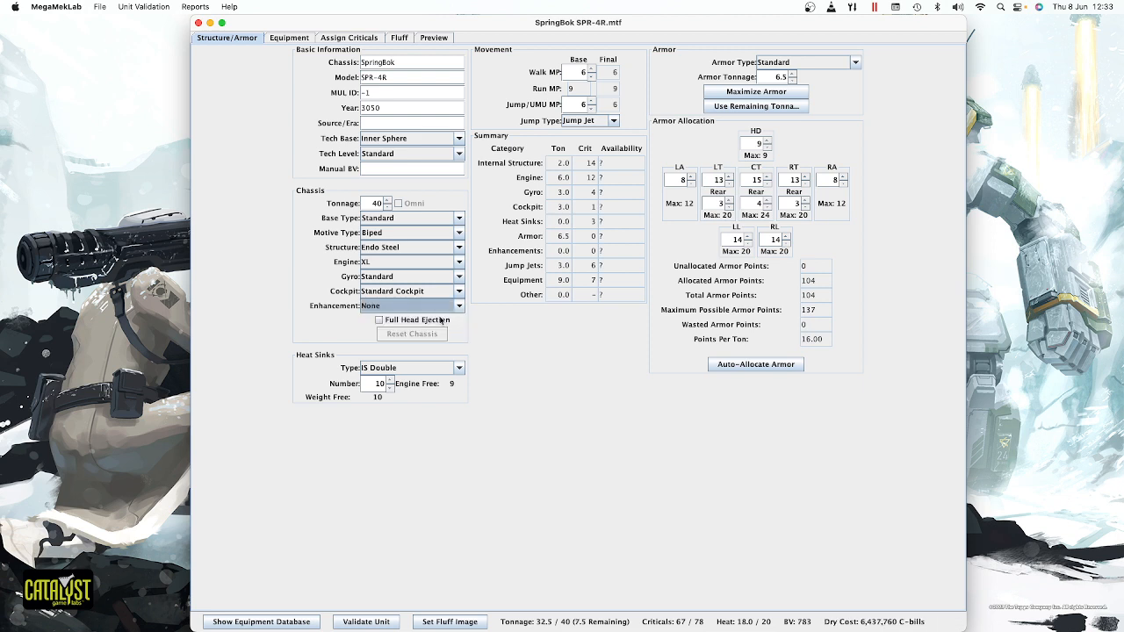
pyautogui.click(460, 307)
pyautogui.click(441, 327)
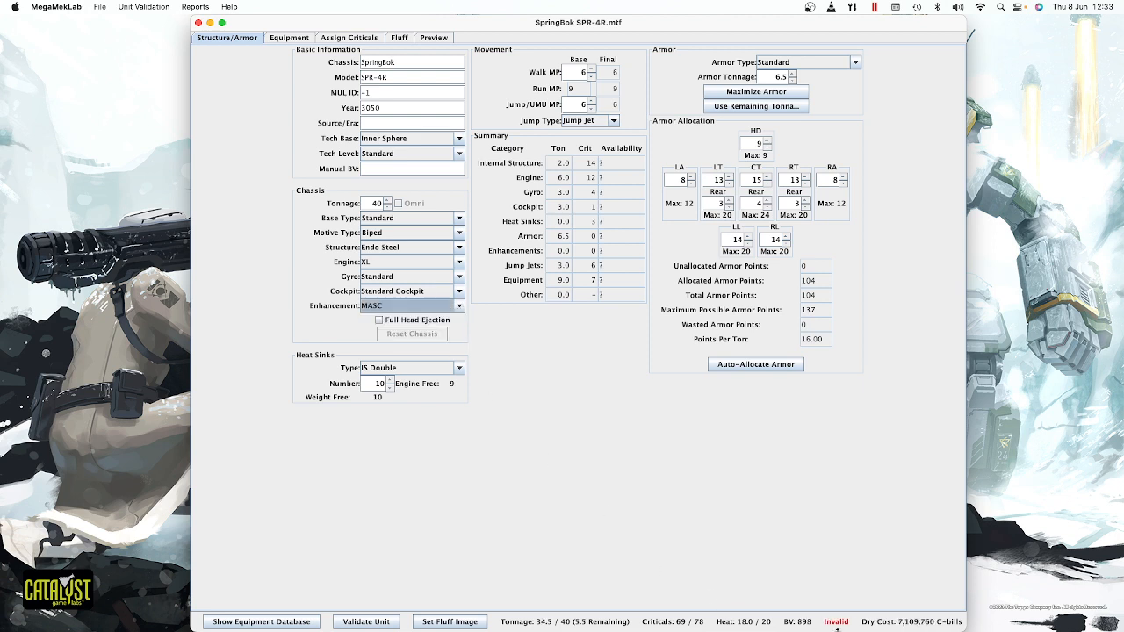
# - Assign the unallocated MASC to the empty critical slots in the left torso
pyautogui.moveTo(844, 626)
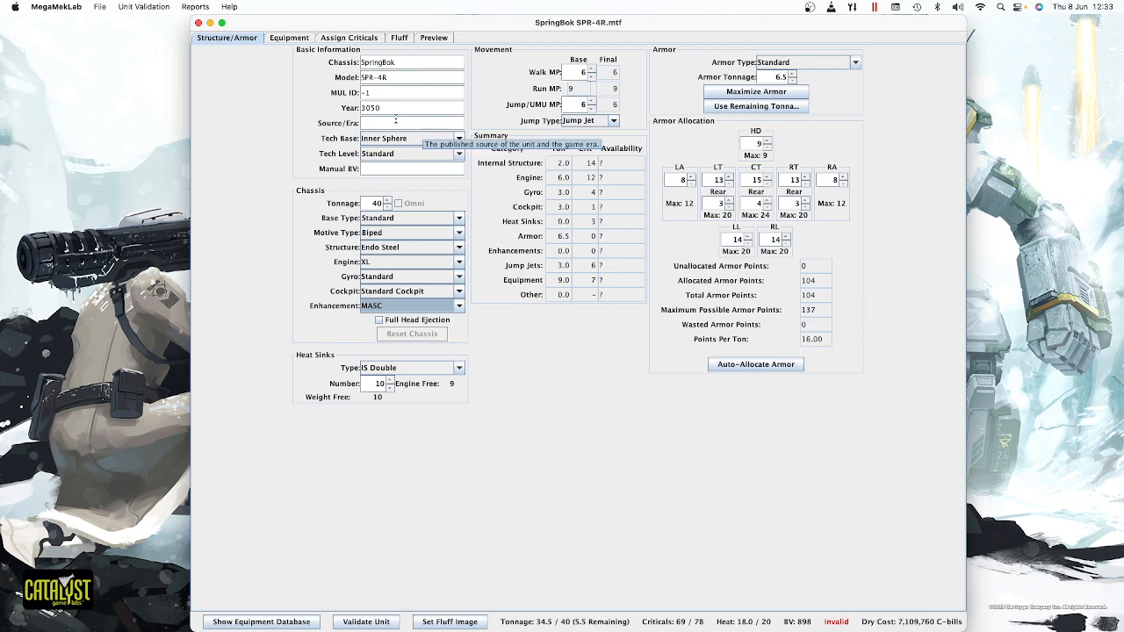
pyautogui.click(310, 41)
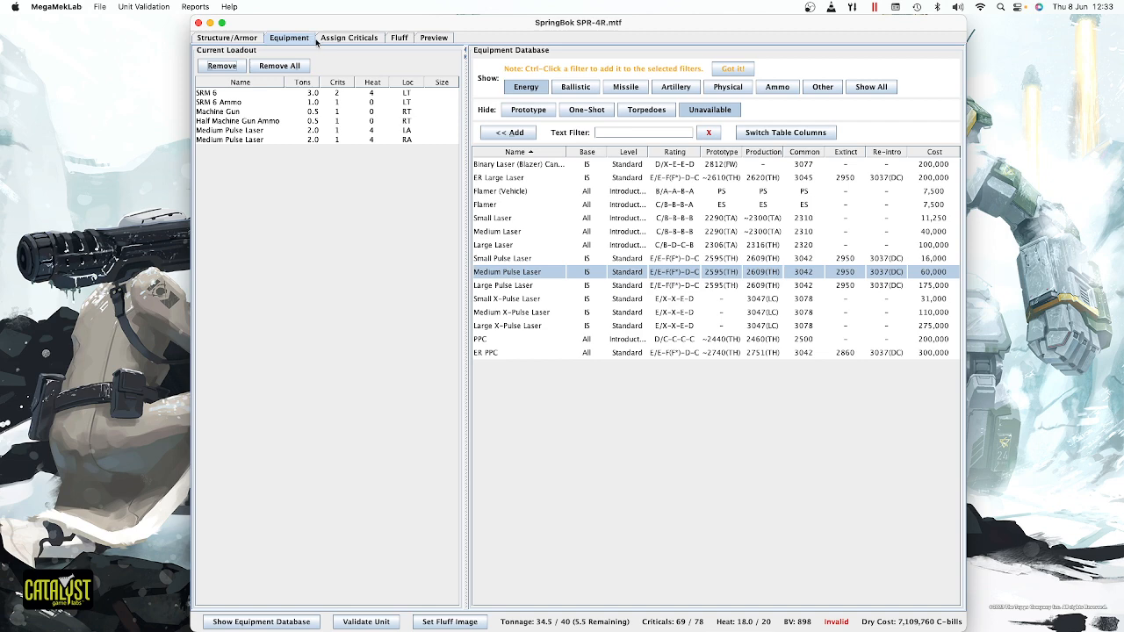
pyautogui.click(341, 40)
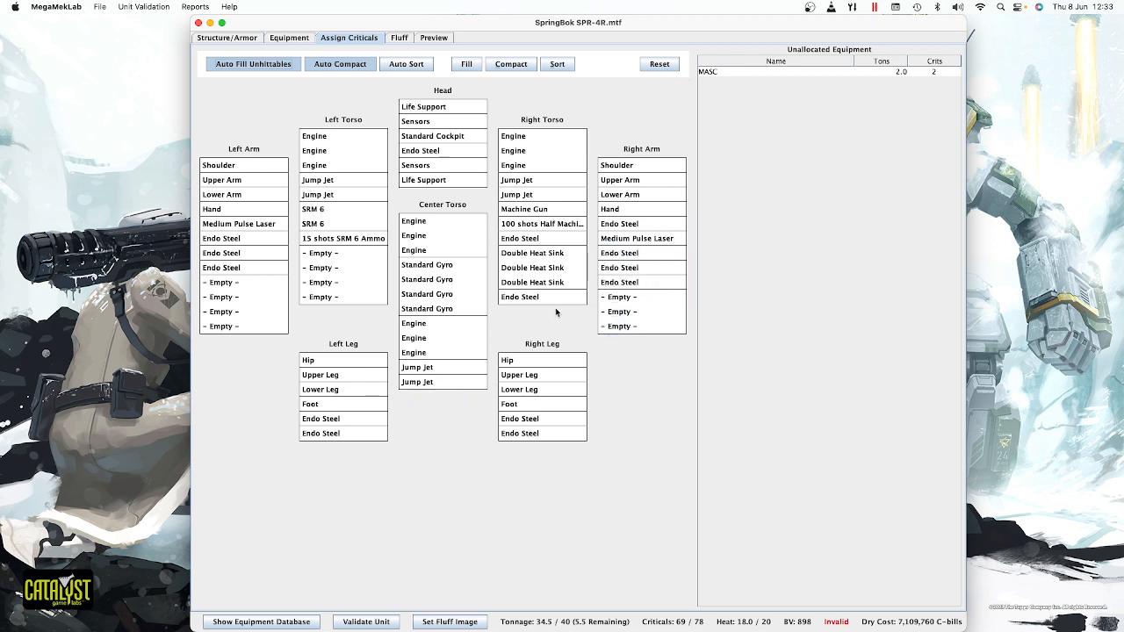
pyautogui.click(717, 72)
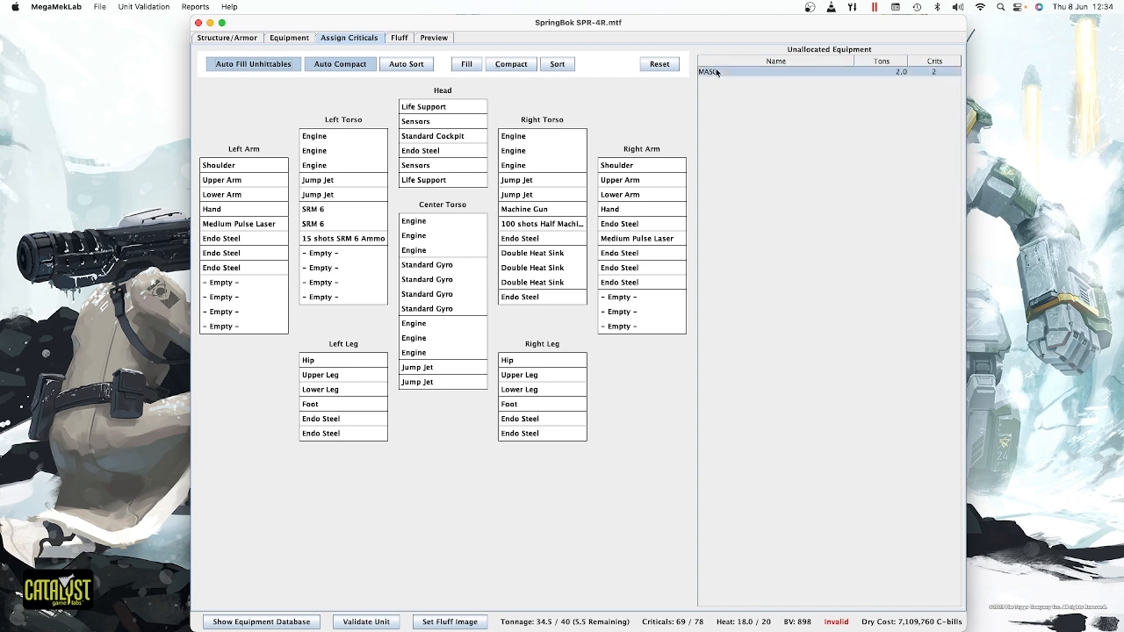
pyautogui.moveTo(713, 68); pyautogui.dragTo(339, 257)
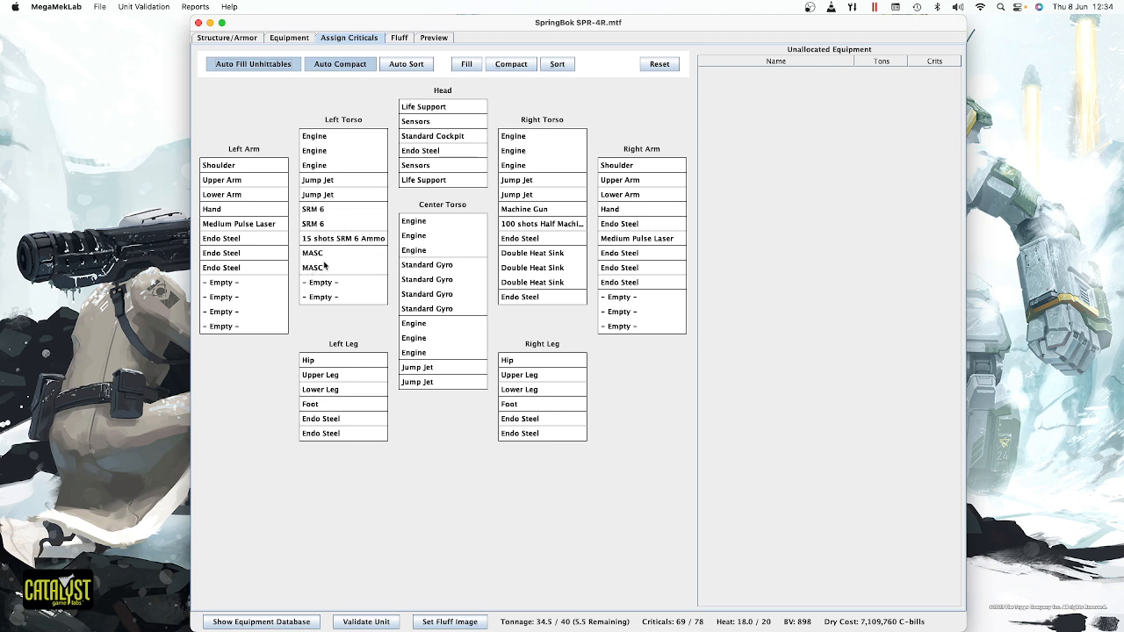
# - Remove MASC by setting the chassis enhancement to None
pyautogui.click(247, 43)
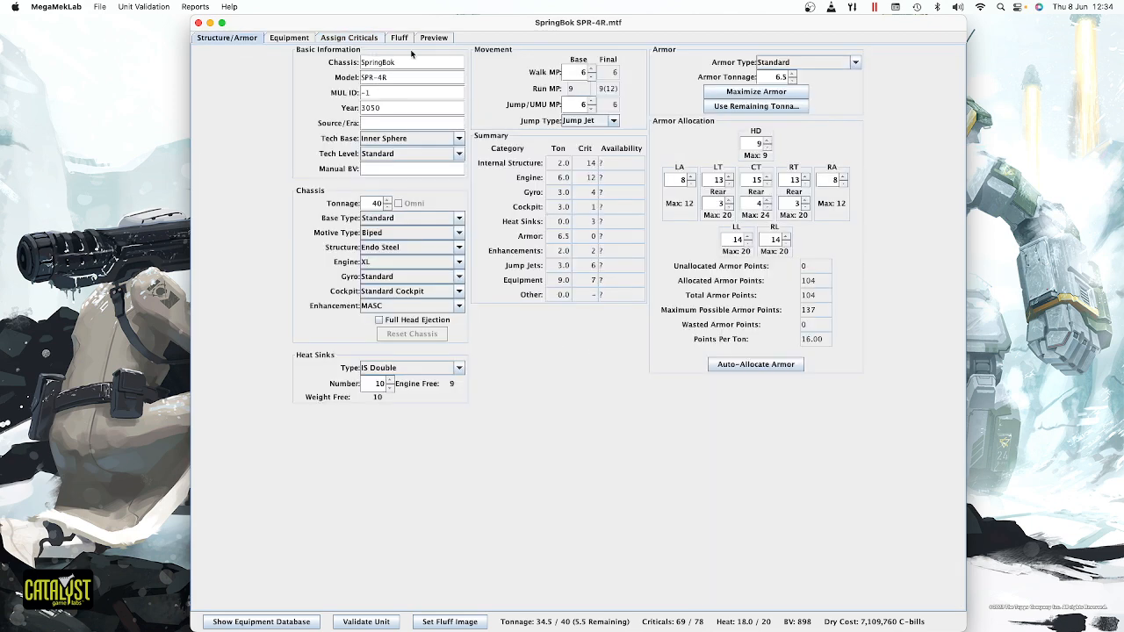
pyautogui.click(420, 306)
pyautogui.click(399, 319)
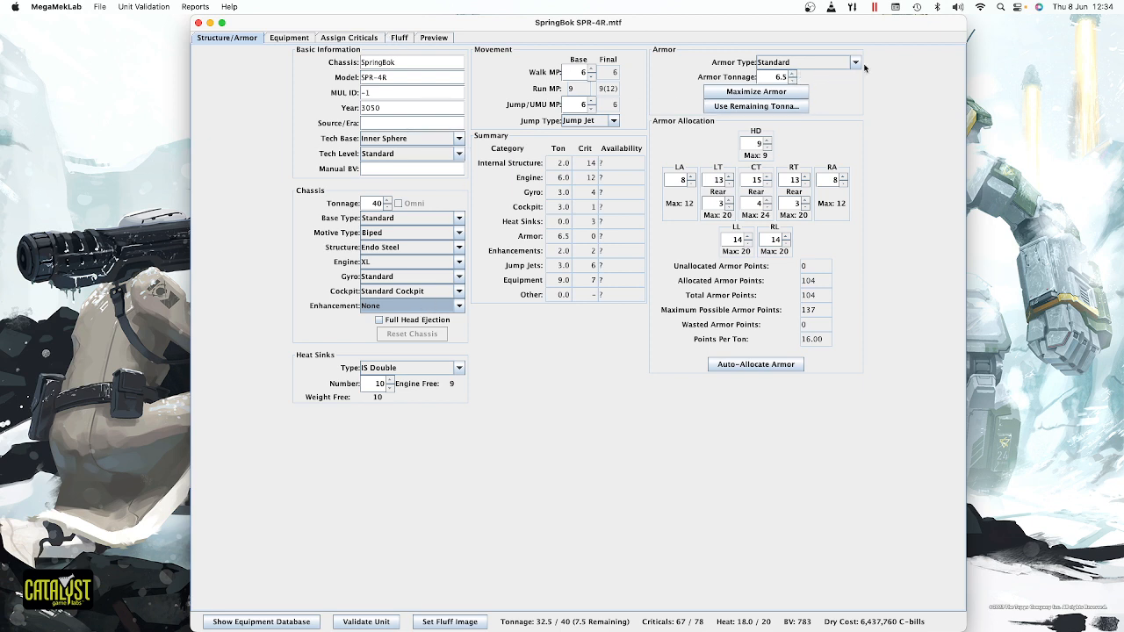
# - Raise the armor tonnage to 9 tons and auto-allocate the armor points across all locations
pyautogui.click(792, 75)
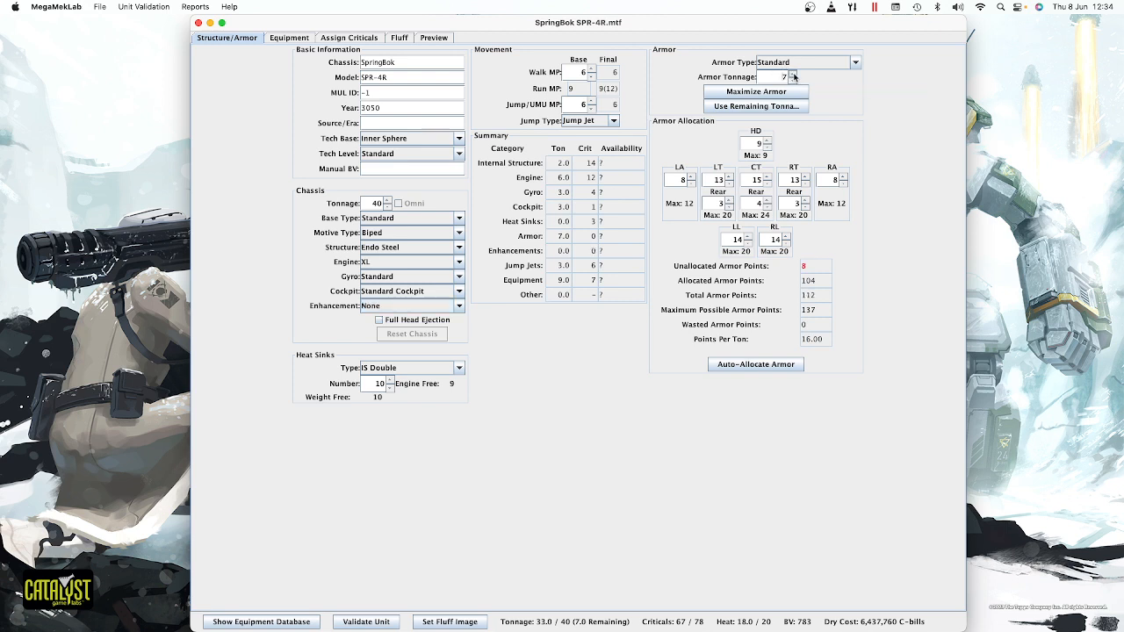
pyautogui.click(793, 75)
pyautogui.click(793, 74)
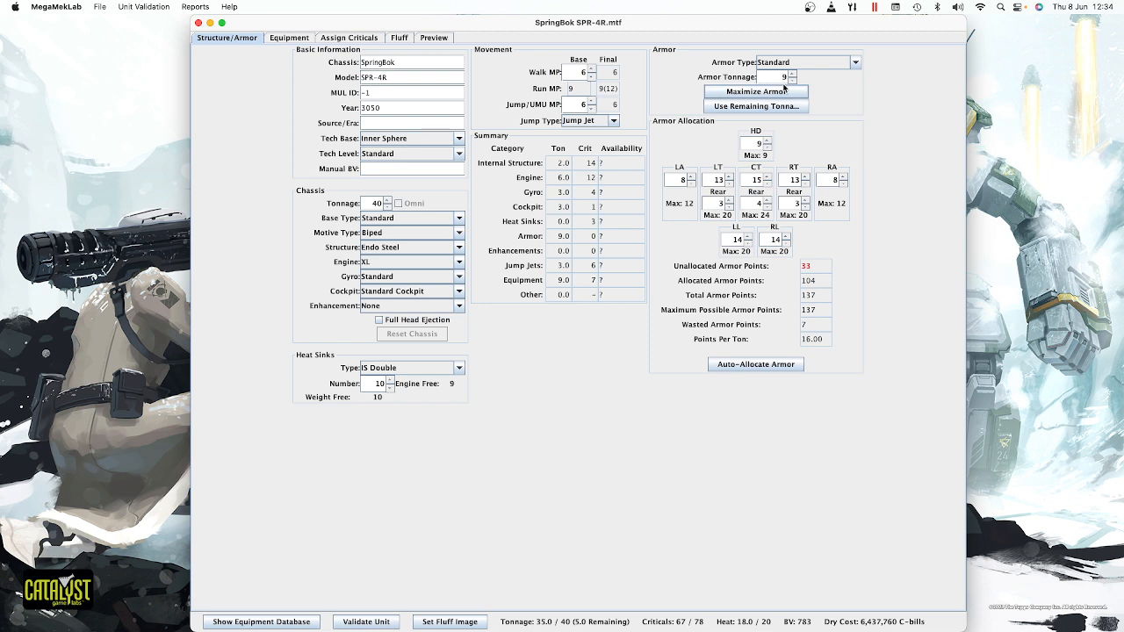
pyautogui.click(764, 366)
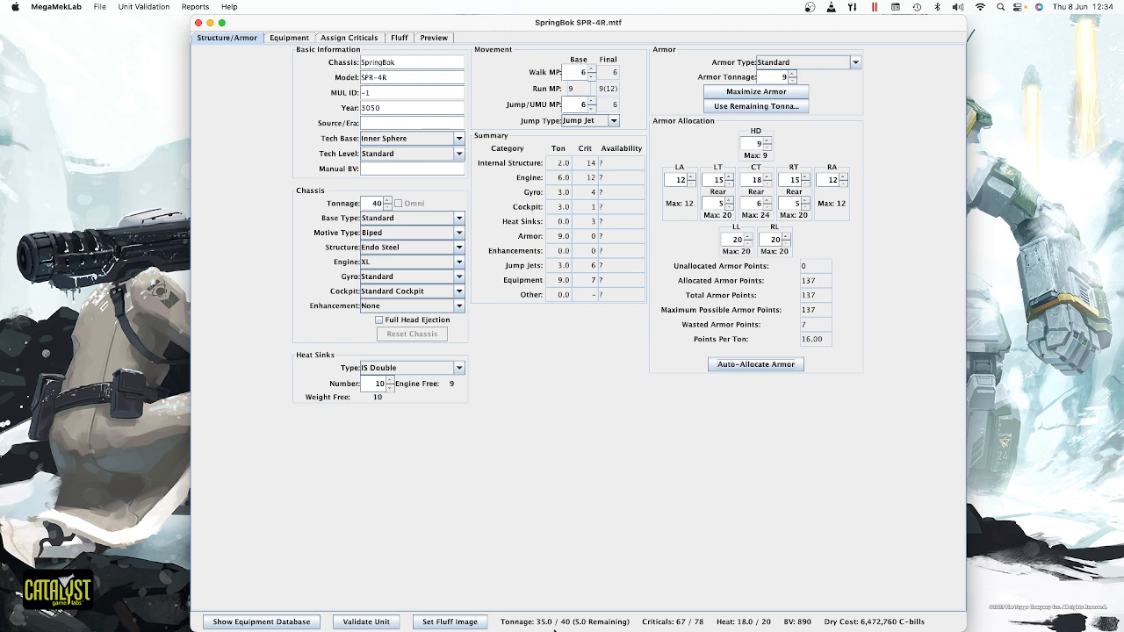
# - Add two more Medium Pulse Lasers to the current equipment loadout and review the structure settings
pyautogui.click(290, 37)
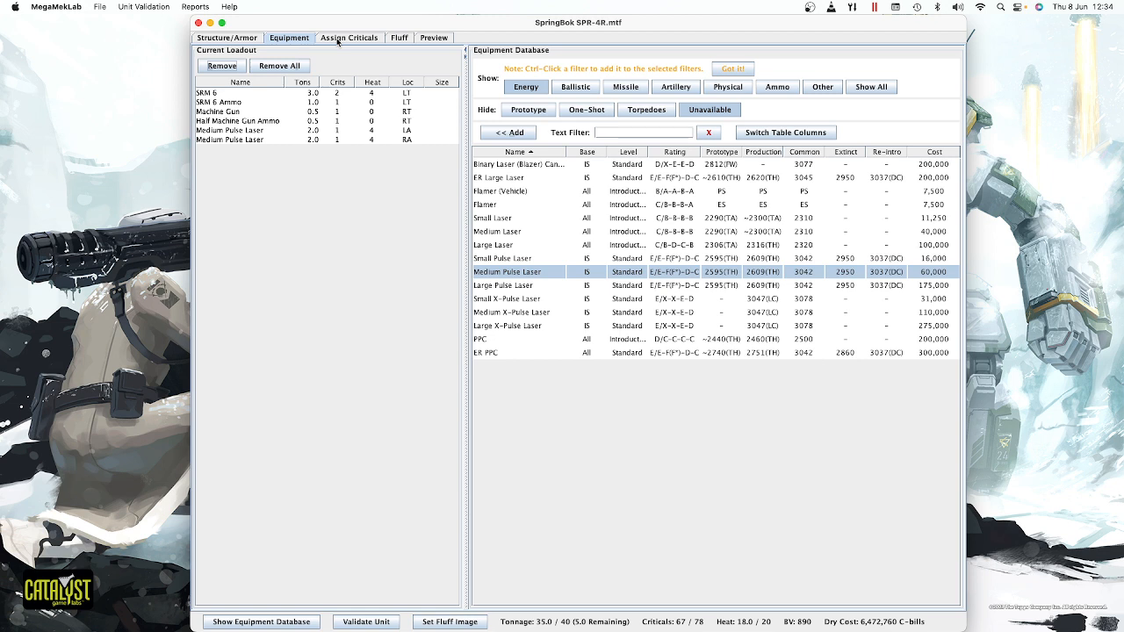
pyautogui.click(234, 131)
pyautogui.click(234, 141)
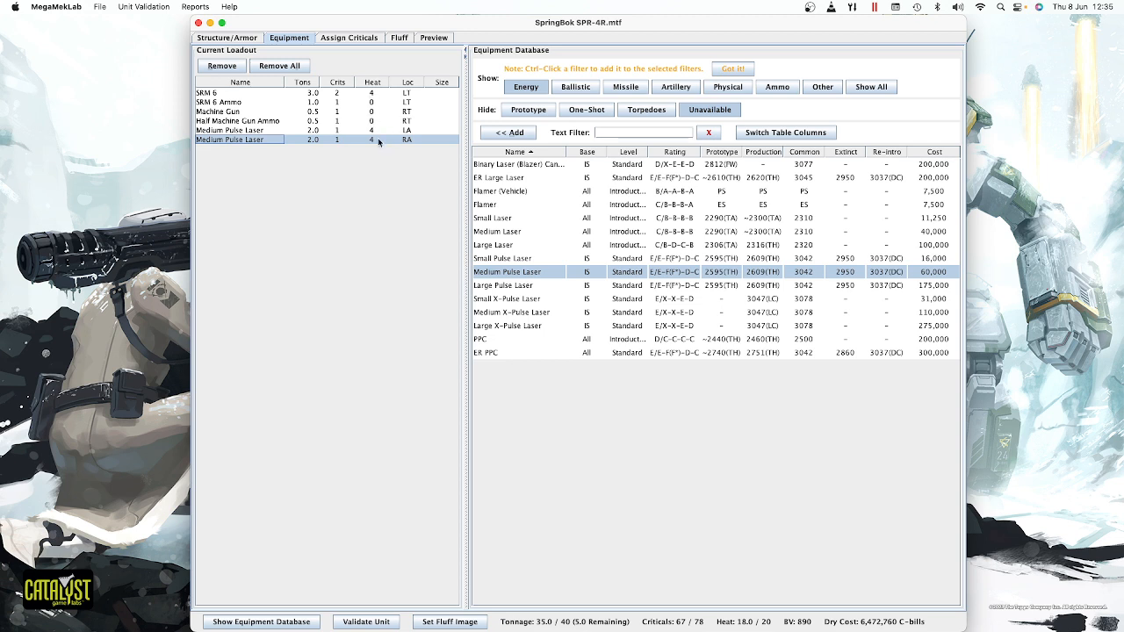
pyautogui.click(283, 132)
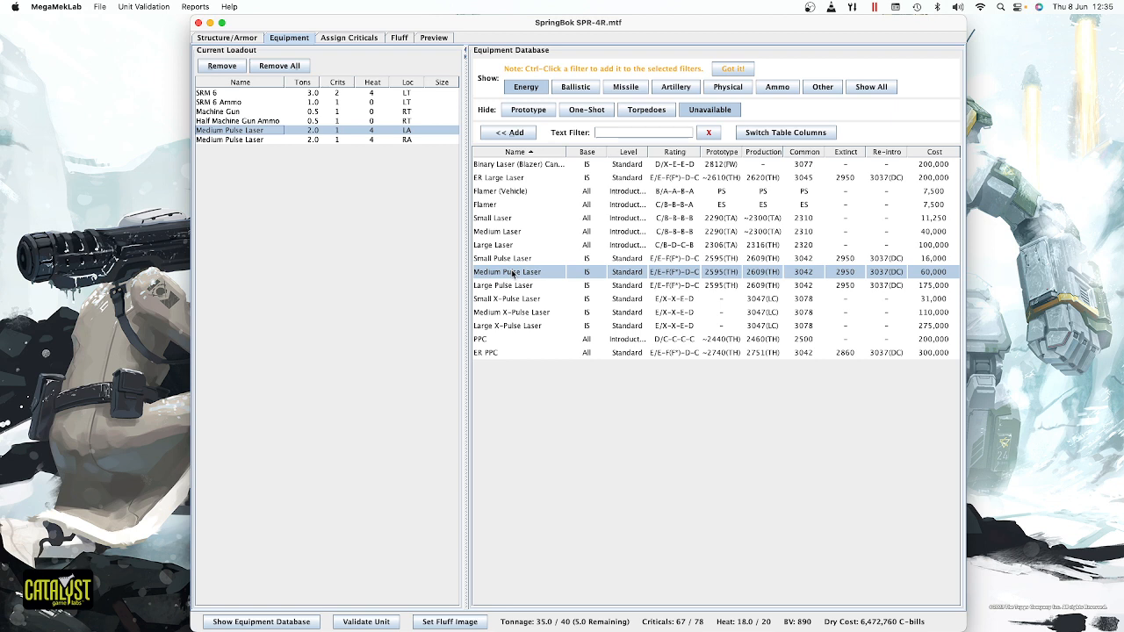
pyautogui.press('Up')
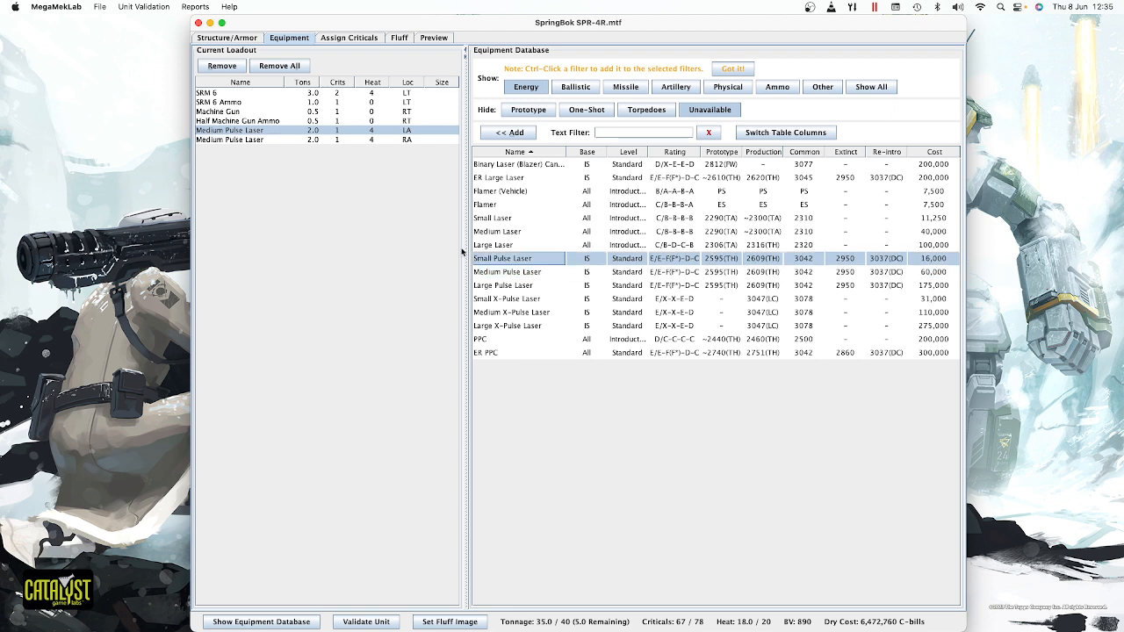
pyautogui.click(517, 275)
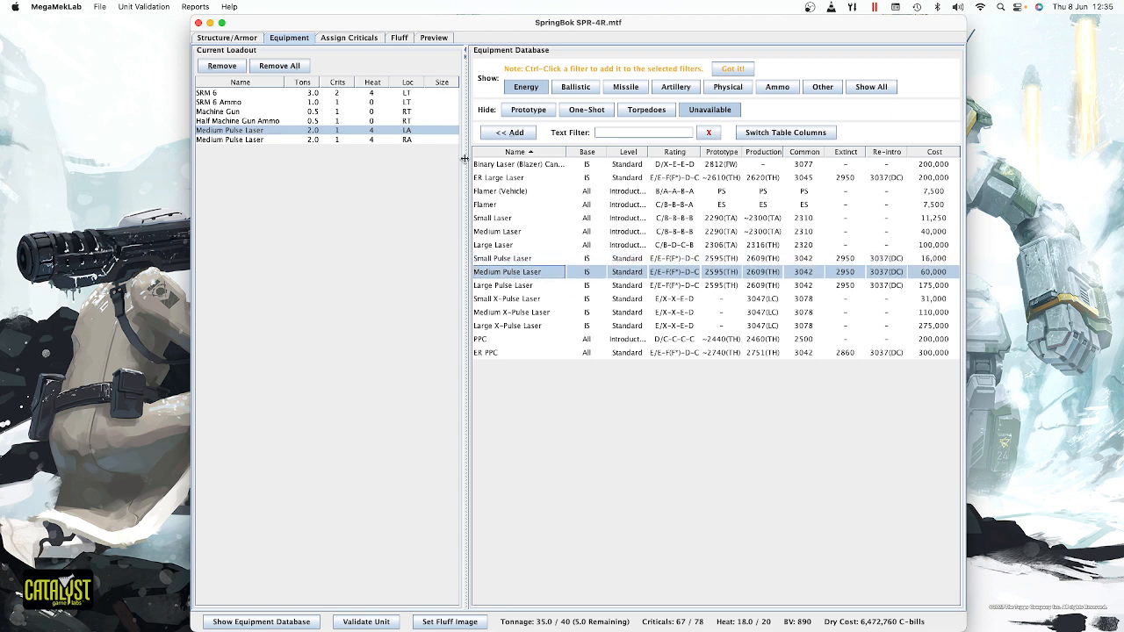
pyautogui.click(508, 133)
pyautogui.click(508, 133)
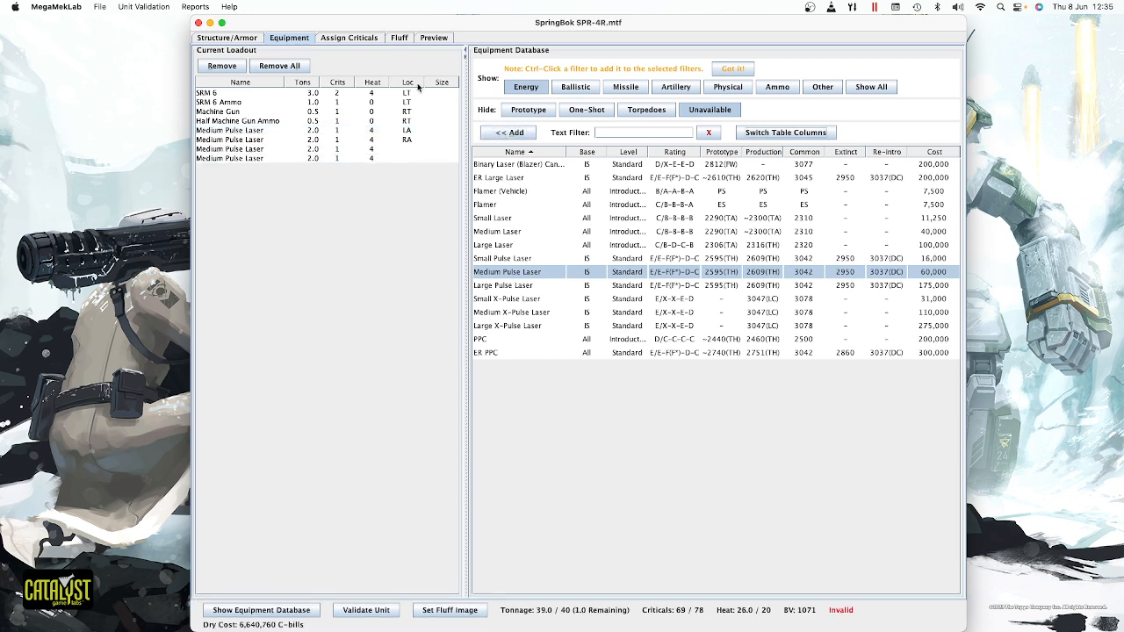
pyautogui.click(247, 40)
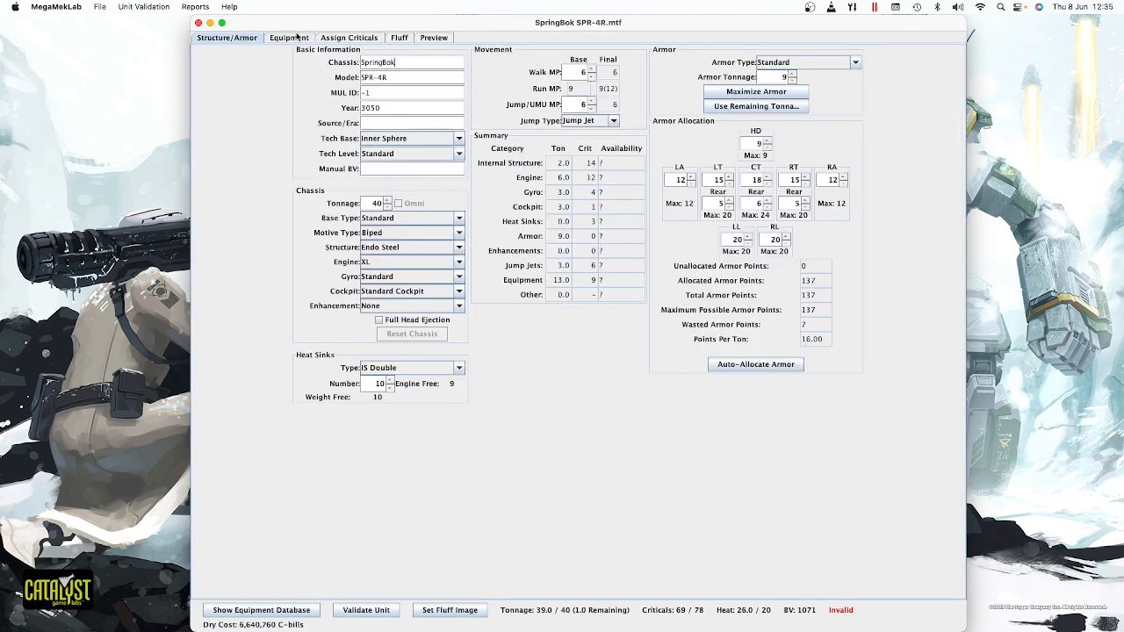
pyautogui.click(297, 39)
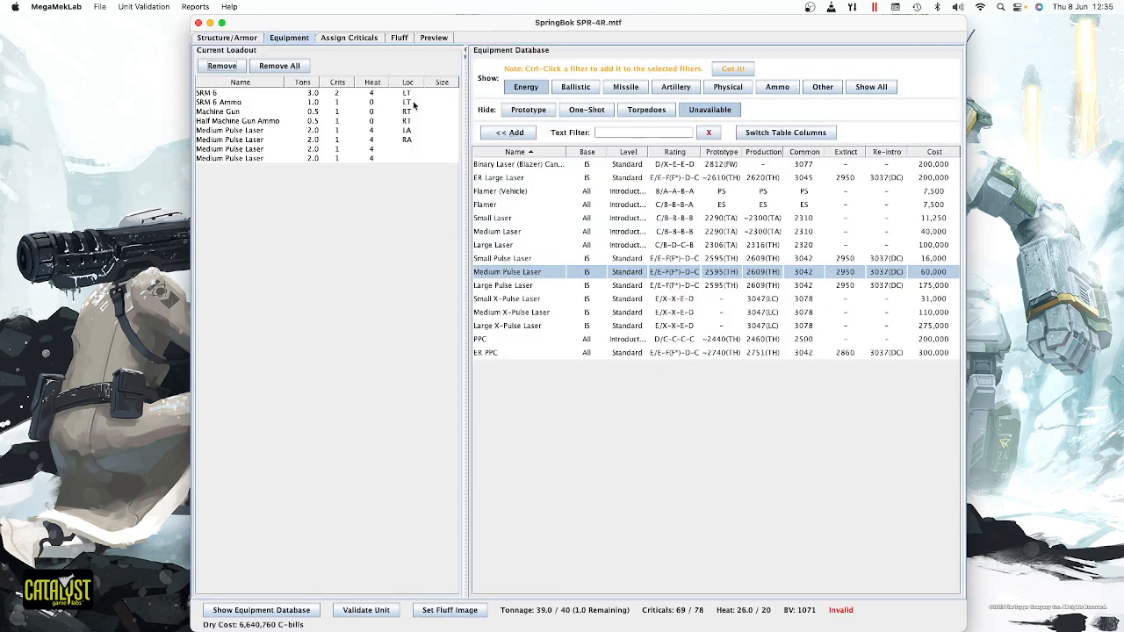
# - Assign one unallocated Medium Pulse Laser to the right arm and the other to the left arm
pyautogui.click(352, 39)
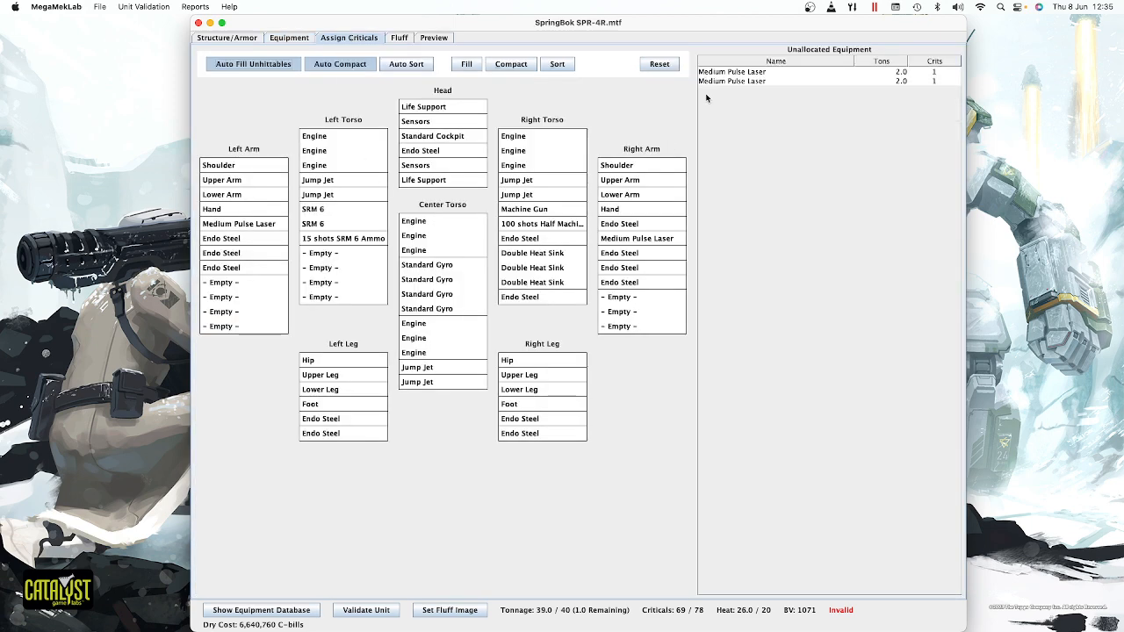
pyautogui.moveTo(722, 80); pyautogui.dragTo(638, 252)
pyautogui.moveTo(729, 73); pyautogui.dragTo(244, 238)
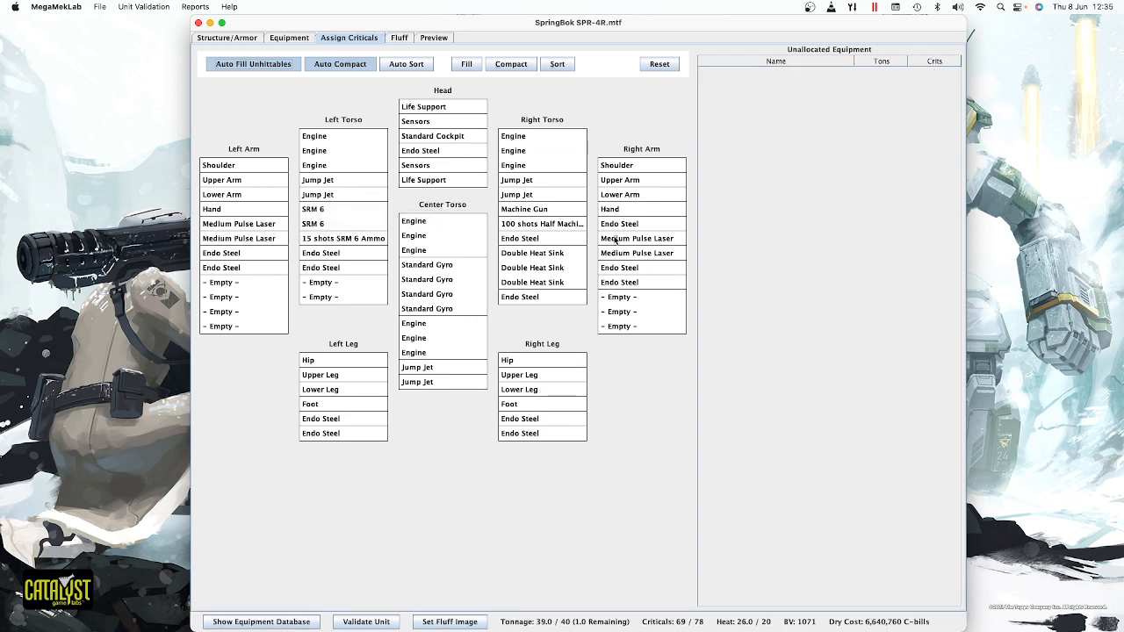
# - Examine the ballistic and missile equipment, comparing the weights of the SRM 6 and the Streak SRM 2
pyautogui.click(240, 38)
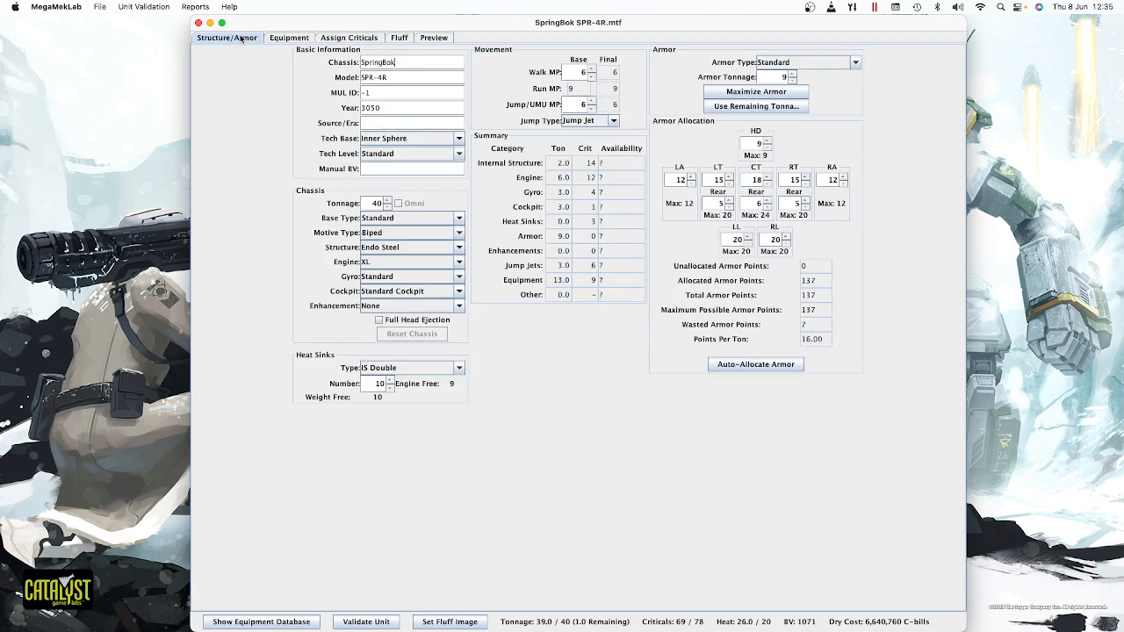
pyautogui.click(301, 40)
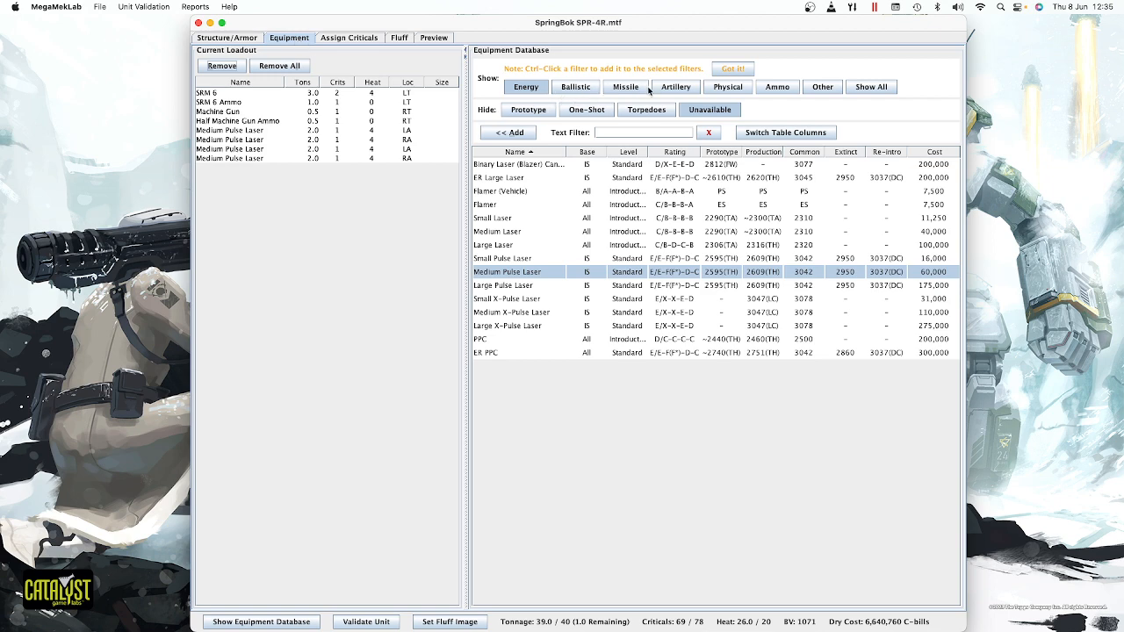
pyautogui.click(584, 88)
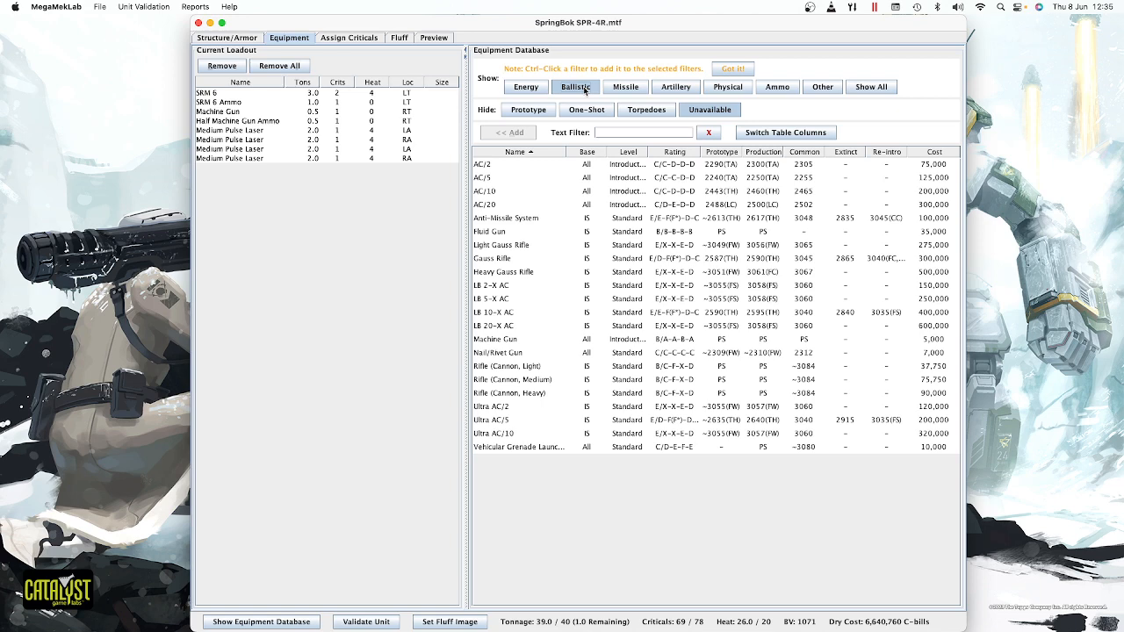
pyautogui.click(635, 89)
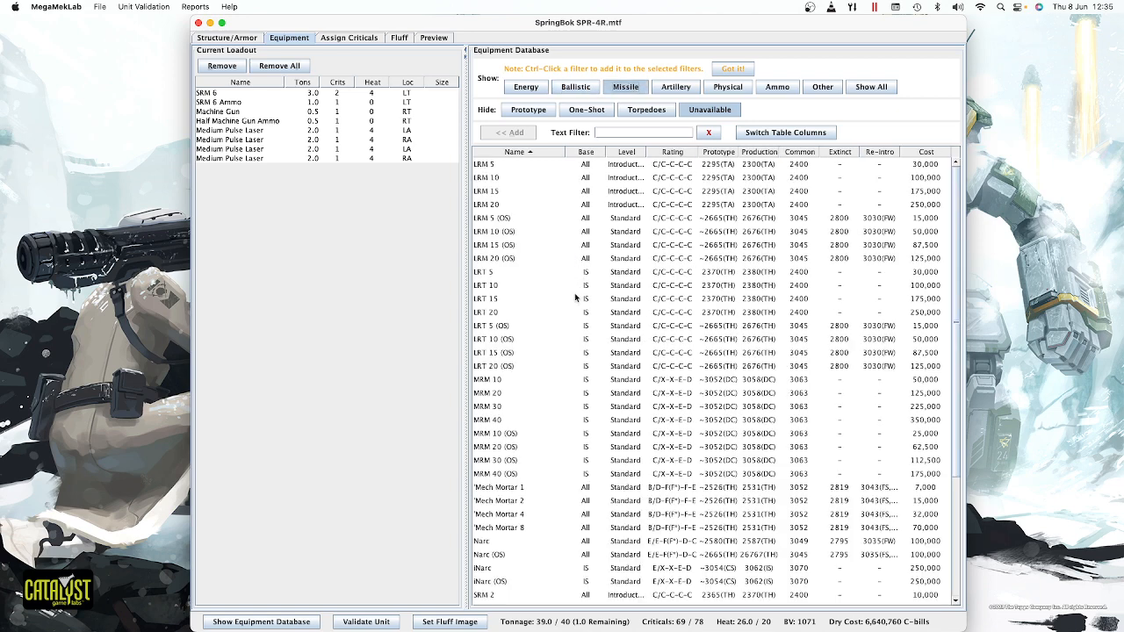
pyautogui.scroll(-4, 575, 299)
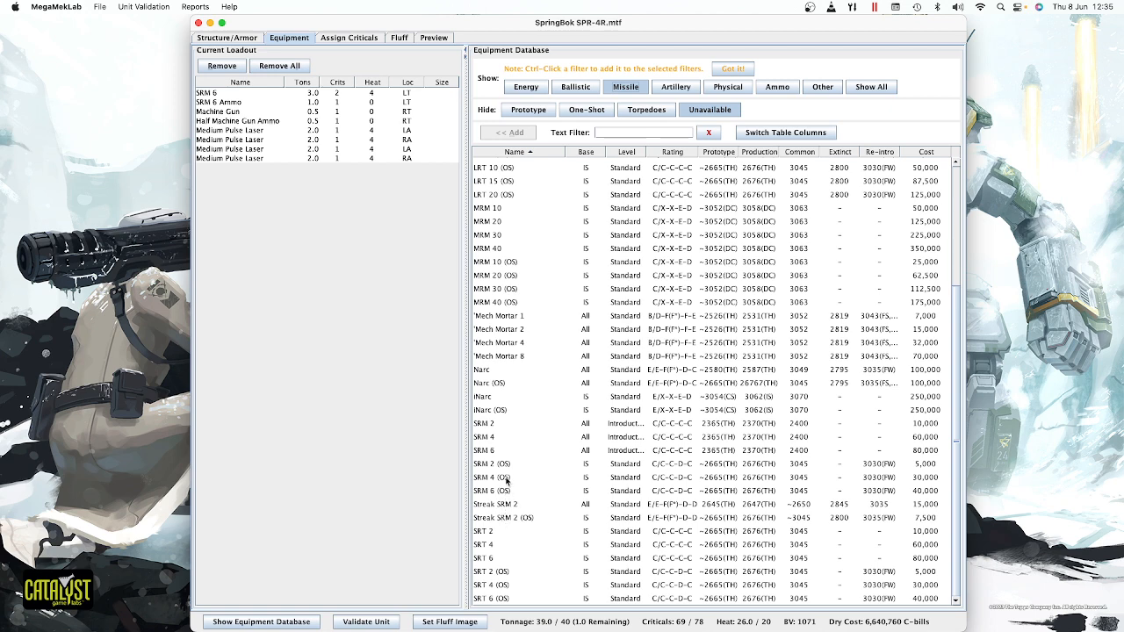
pyautogui.click(490, 450)
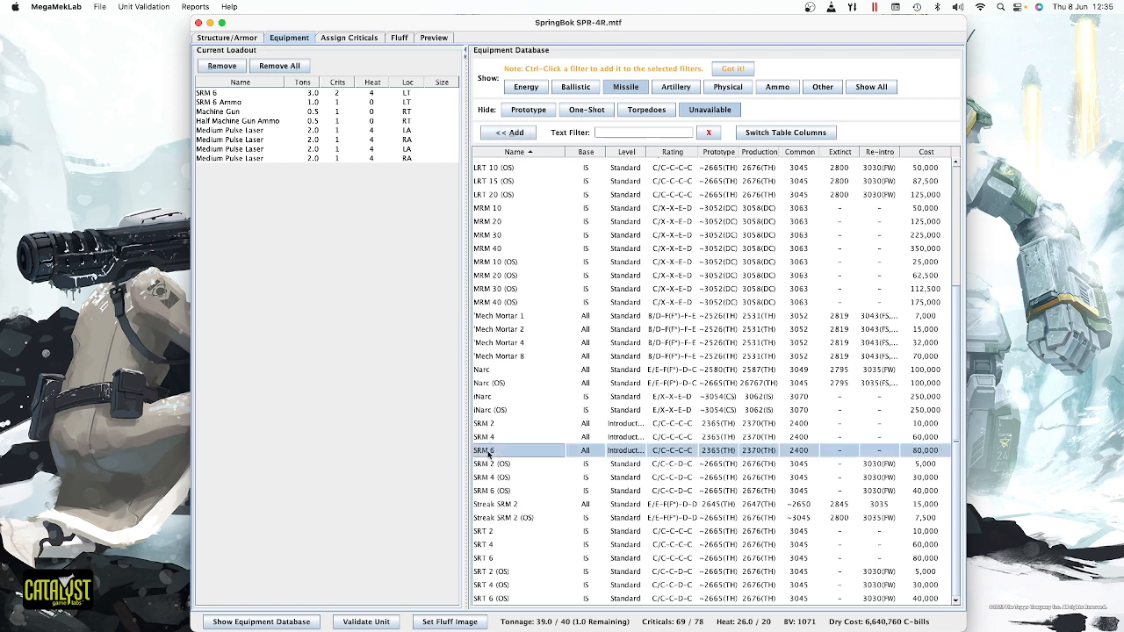
pyautogui.click(785, 133)
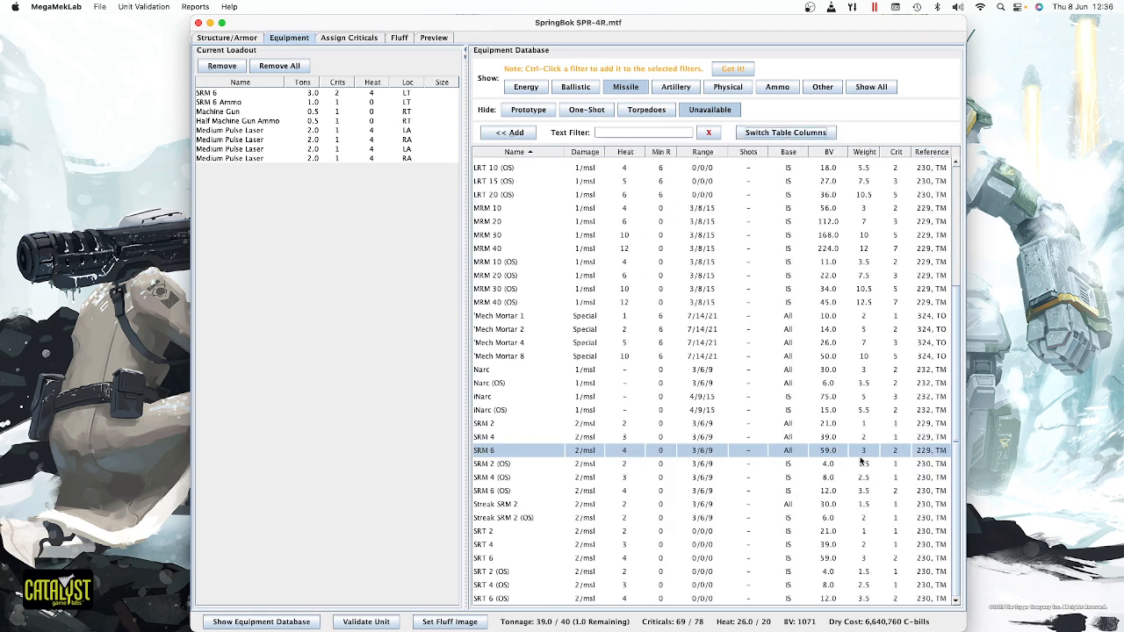
pyautogui.click(865, 505)
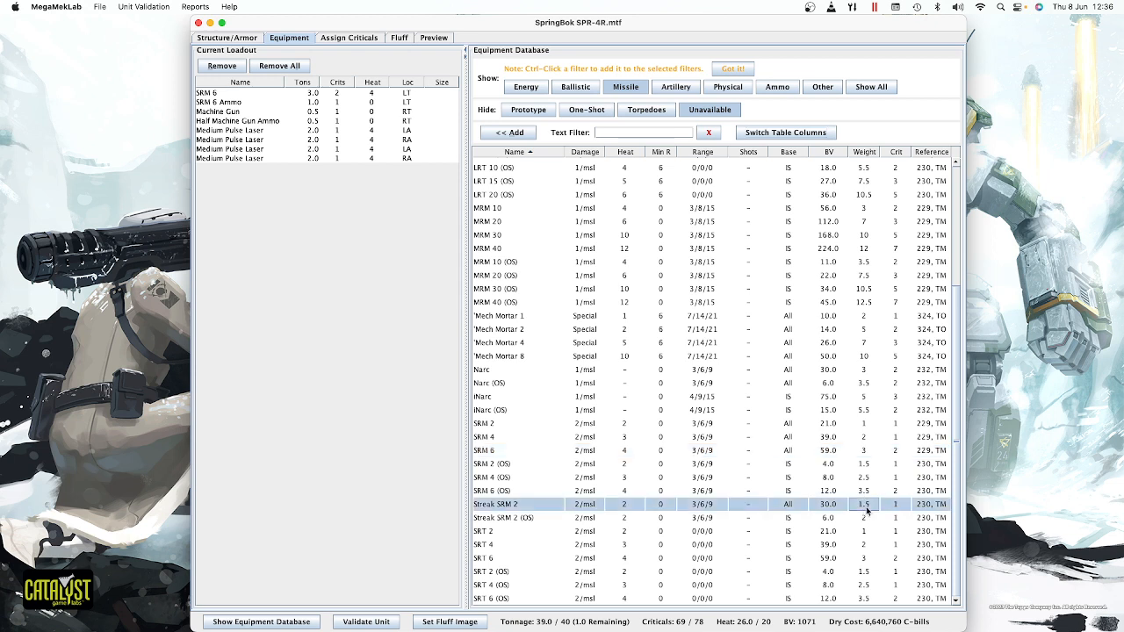
# - Remove the SRM 6 and the SRM 6 Ammo from the current loadout
pyautogui.click(216, 93)
pyautogui.click(227, 67)
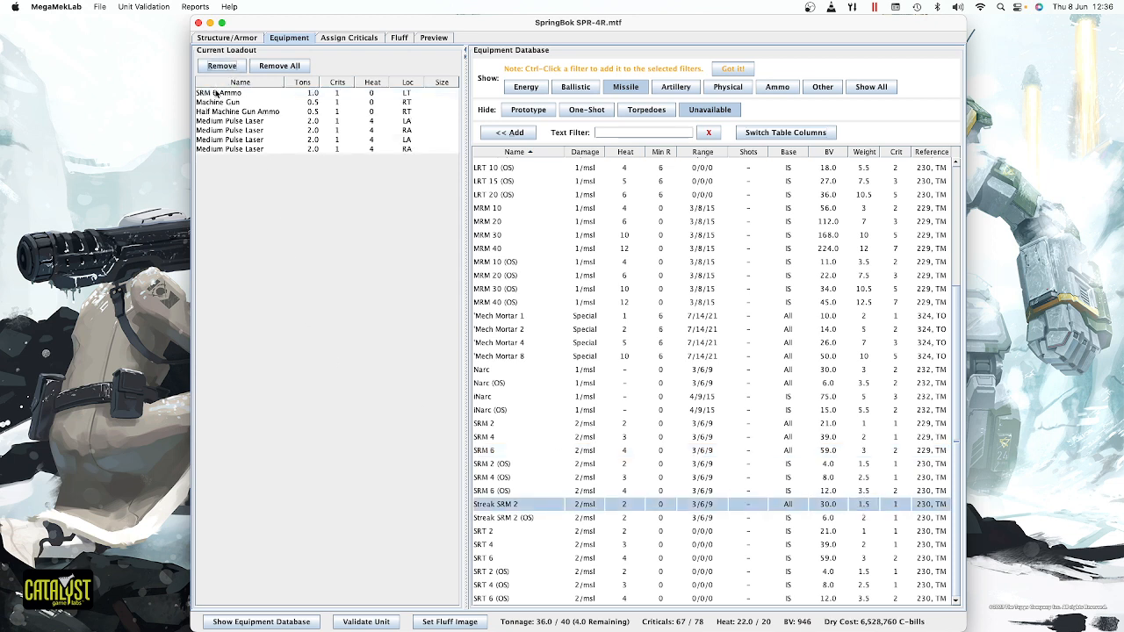
pyautogui.click(216, 94)
pyautogui.click(223, 66)
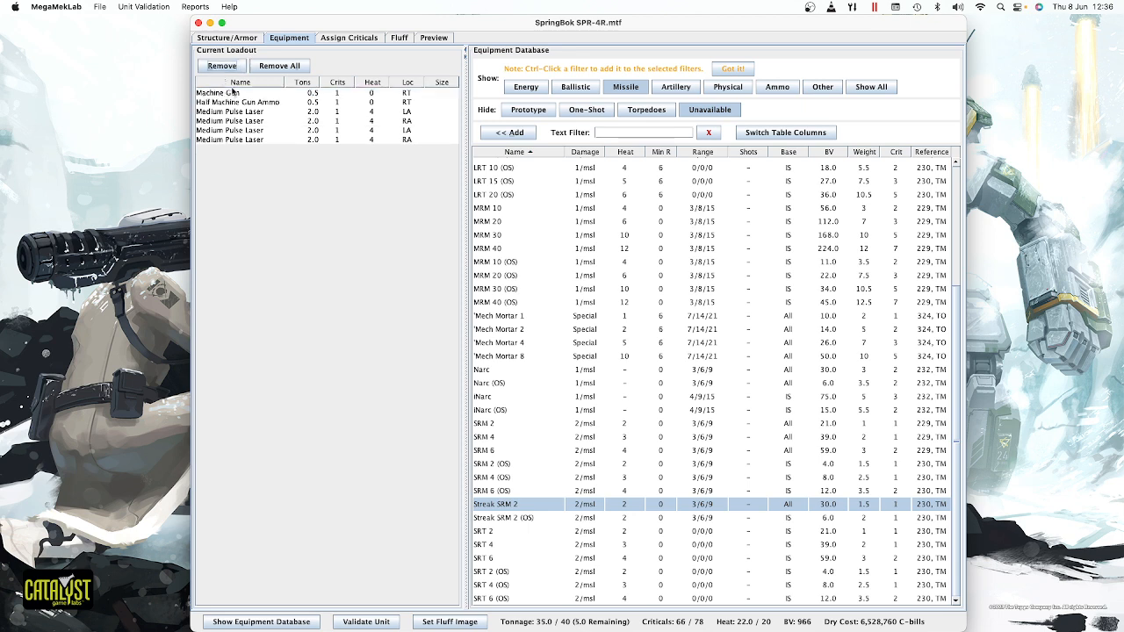
# - Add three Streak SRM 2 launchers to the loadout, then remove one so that two remain
pyautogui.click(497, 491)
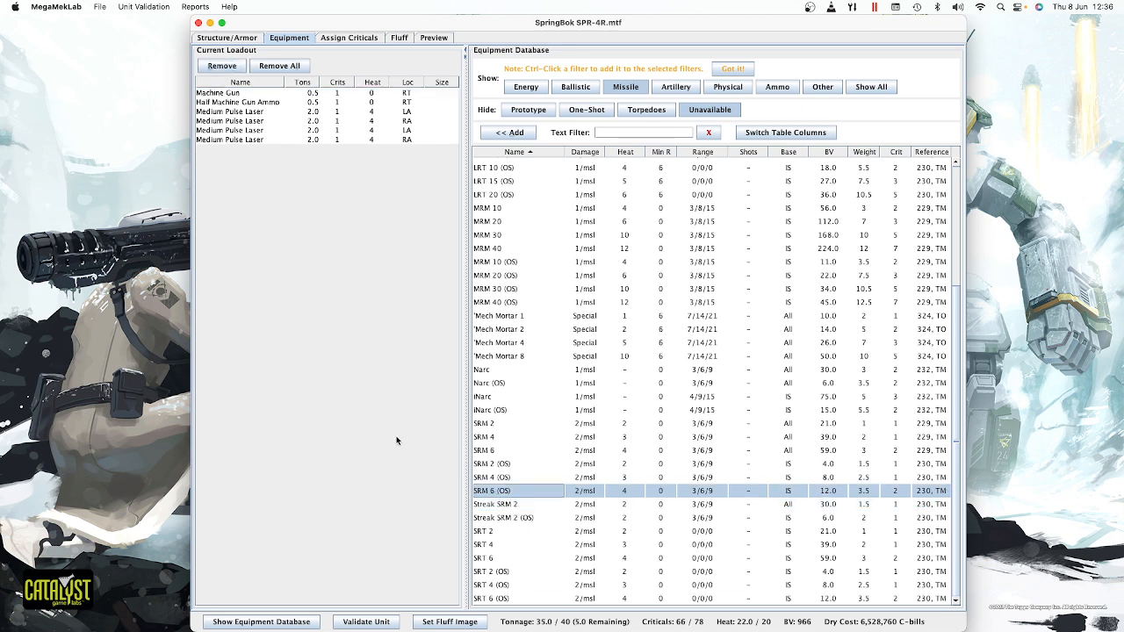
pyautogui.click(505, 507)
pyautogui.click(516, 133)
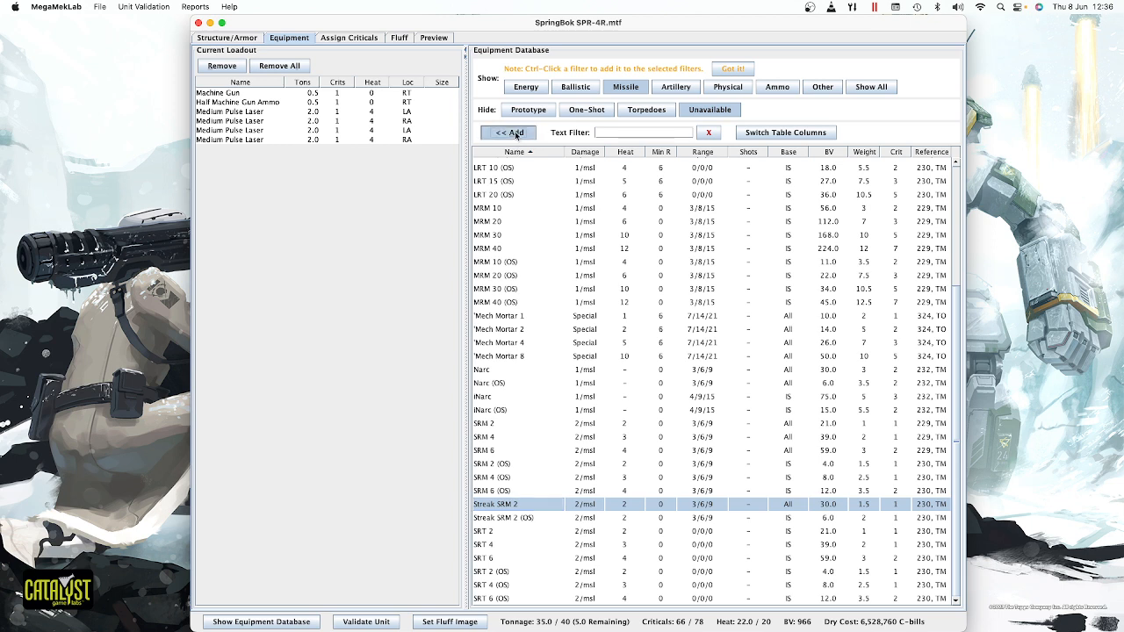
pyautogui.click(516, 133)
pyautogui.click(515, 134)
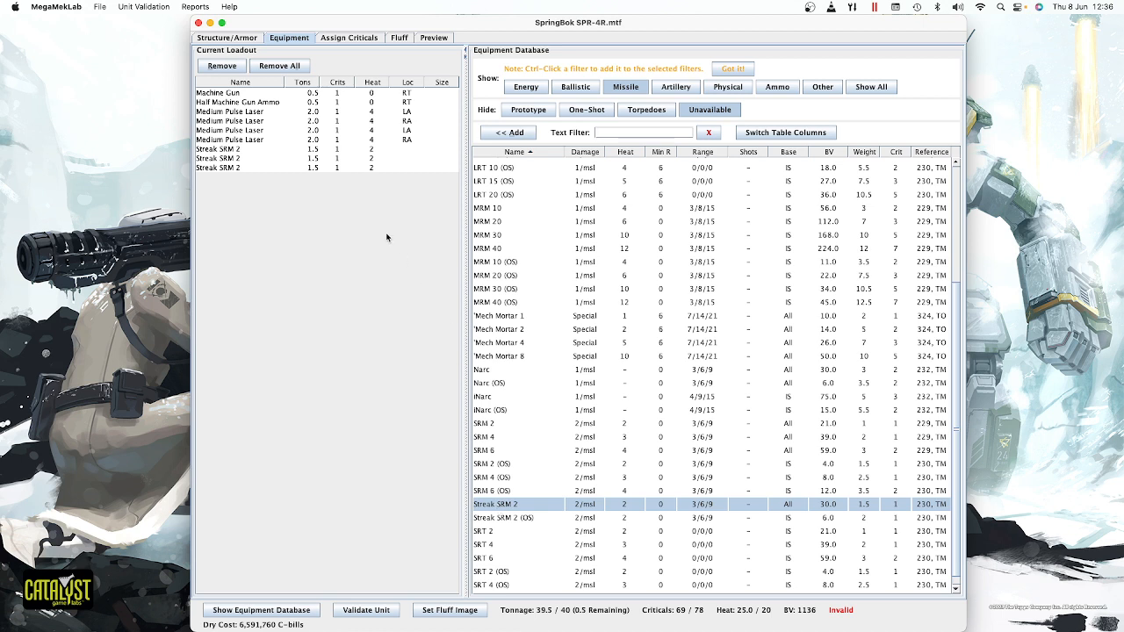
pyautogui.click(268, 170)
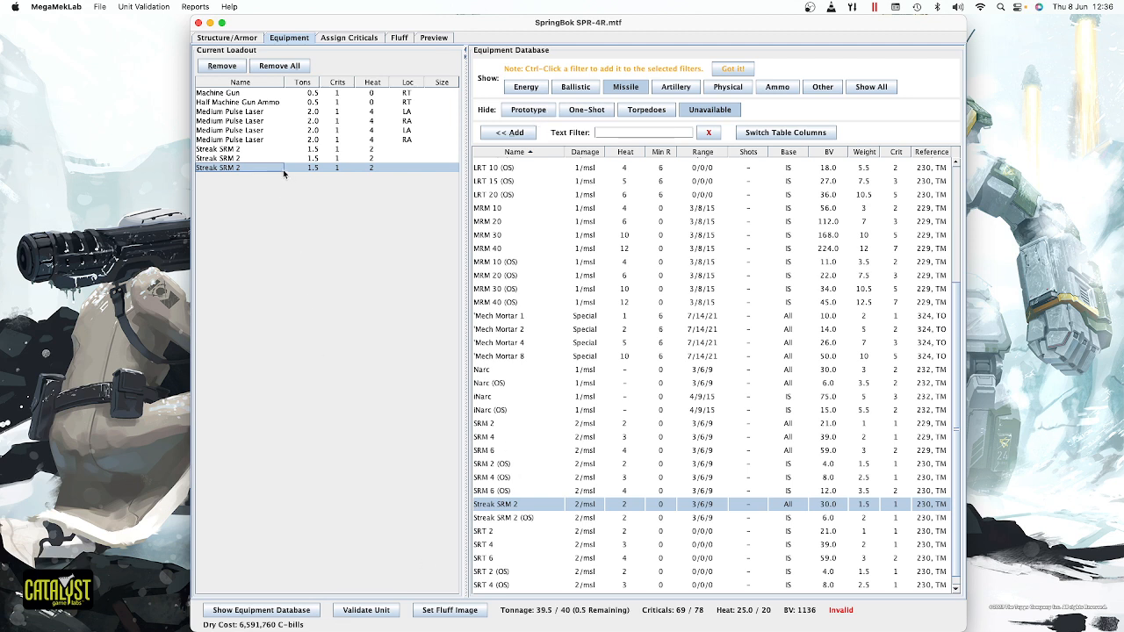
pyautogui.click(227, 68)
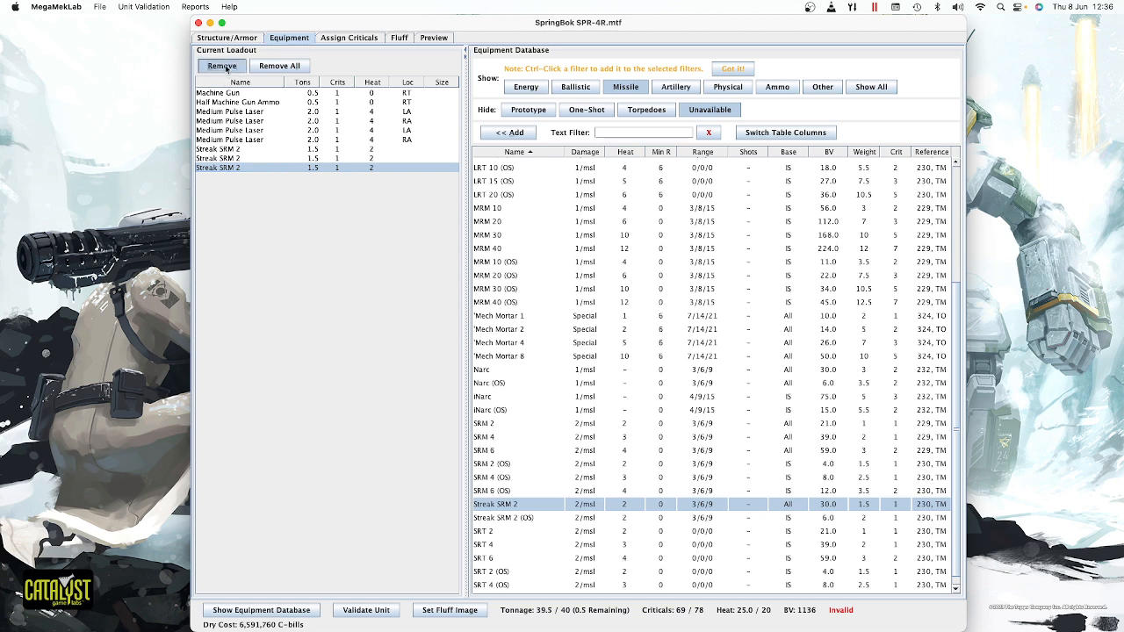
# - Add one ton of Streak SRM 2 Ammo to the current loadout
pyautogui.click(778, 87)
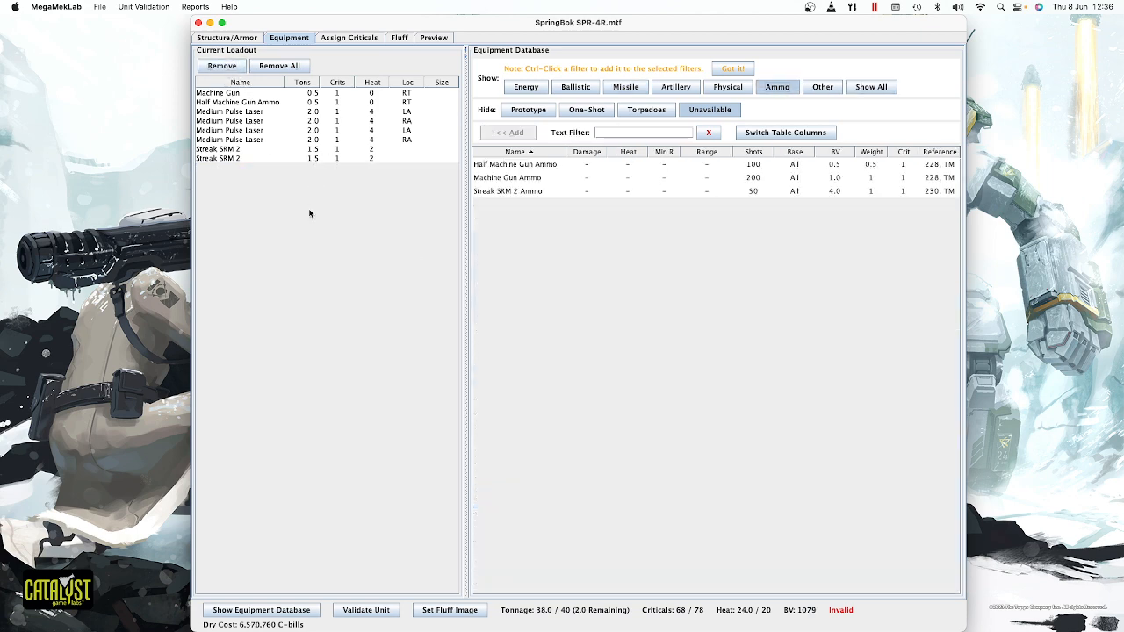
pyautogui.click(503, 190)
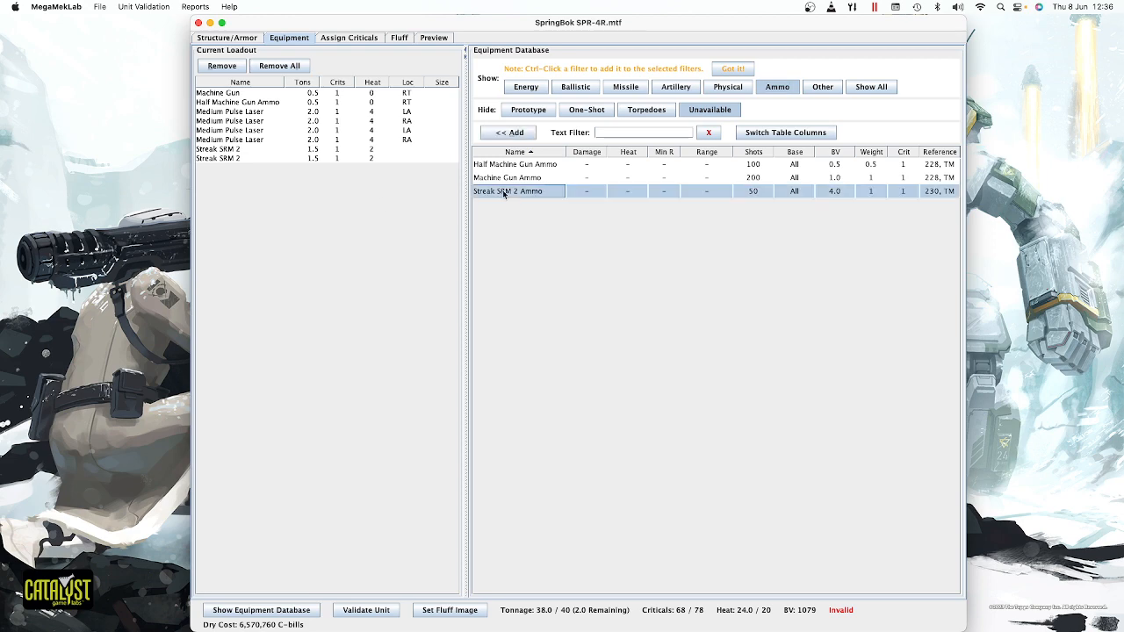
pyautogui.click(510, 132)
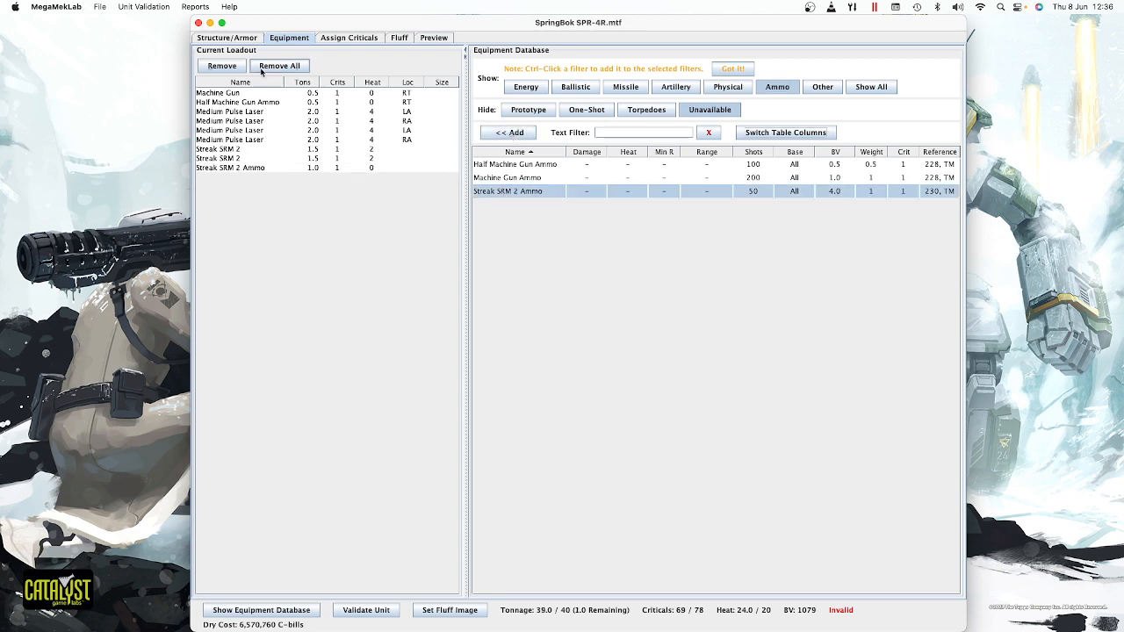
# - Assign both Streak SRM 2 launchers and their ammo to the empty critical slots in the left torso
pyautogui.click(351, 37)
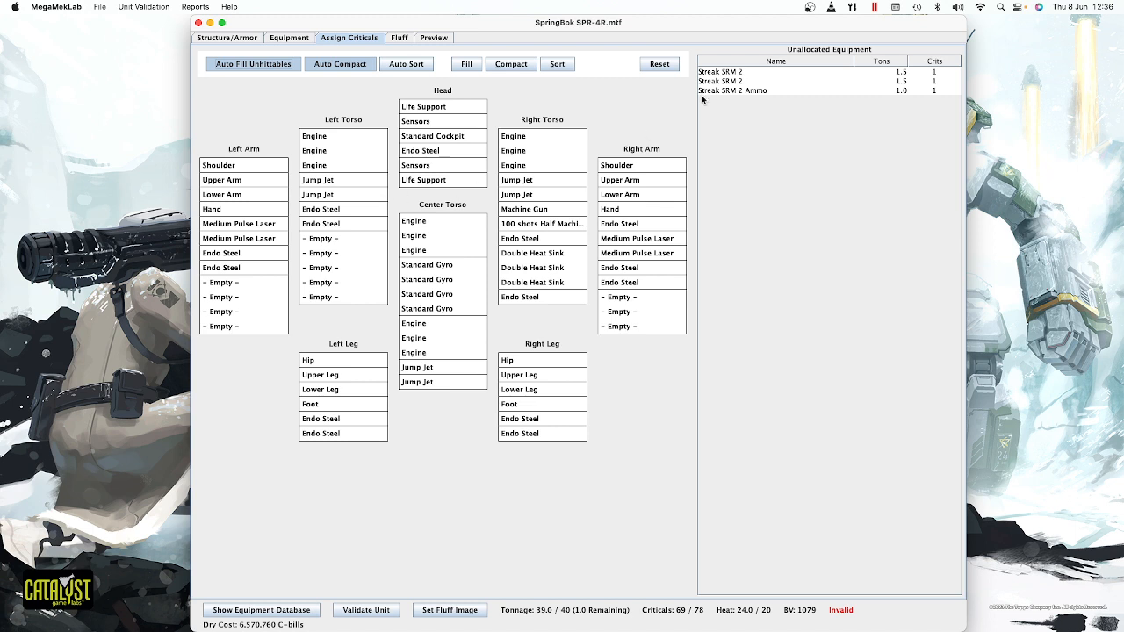
pyautogui.moveTo(728, 72)
pyautogui.mouseDown()
pyautogui.moveTo(600, 95)
pyautogui.moveTo(365, 236)
pyautogui.mouseUp()
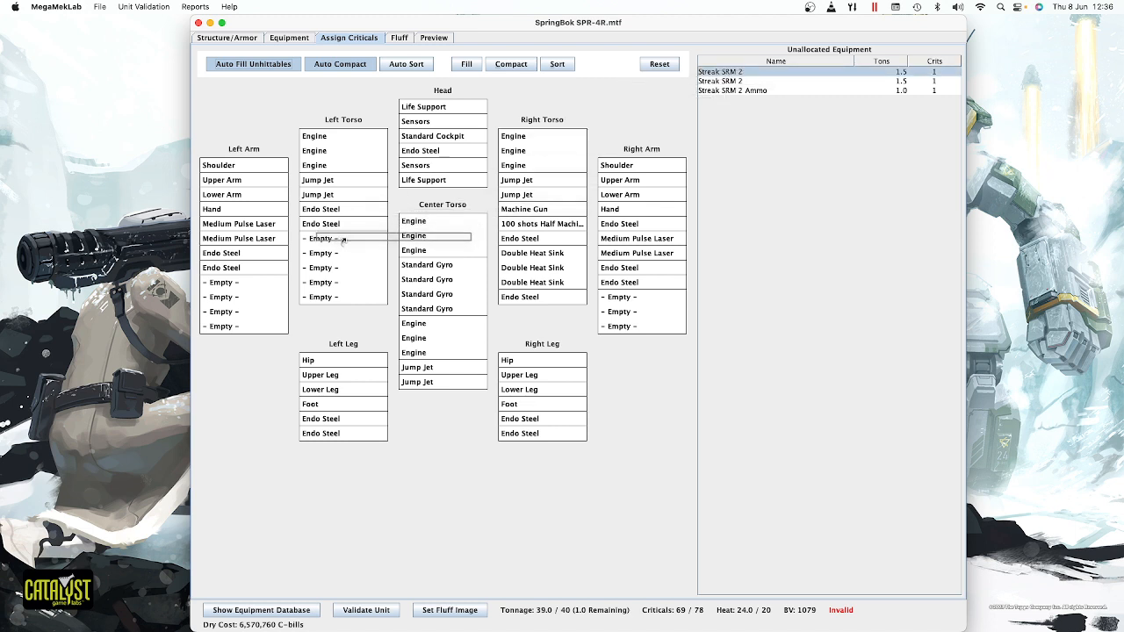
pyautogui.moveTo(734, 74); pyautogui.dragTo(329, 258)
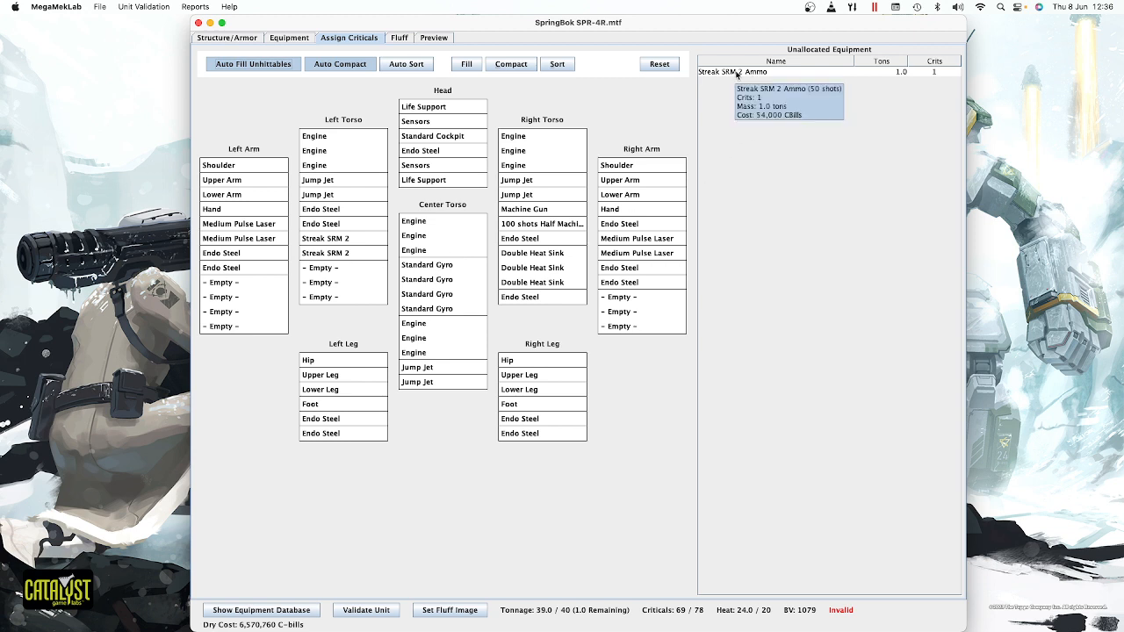
pyautogui.moveTo(736, 75); pyautogui.dragTo(330, 271)
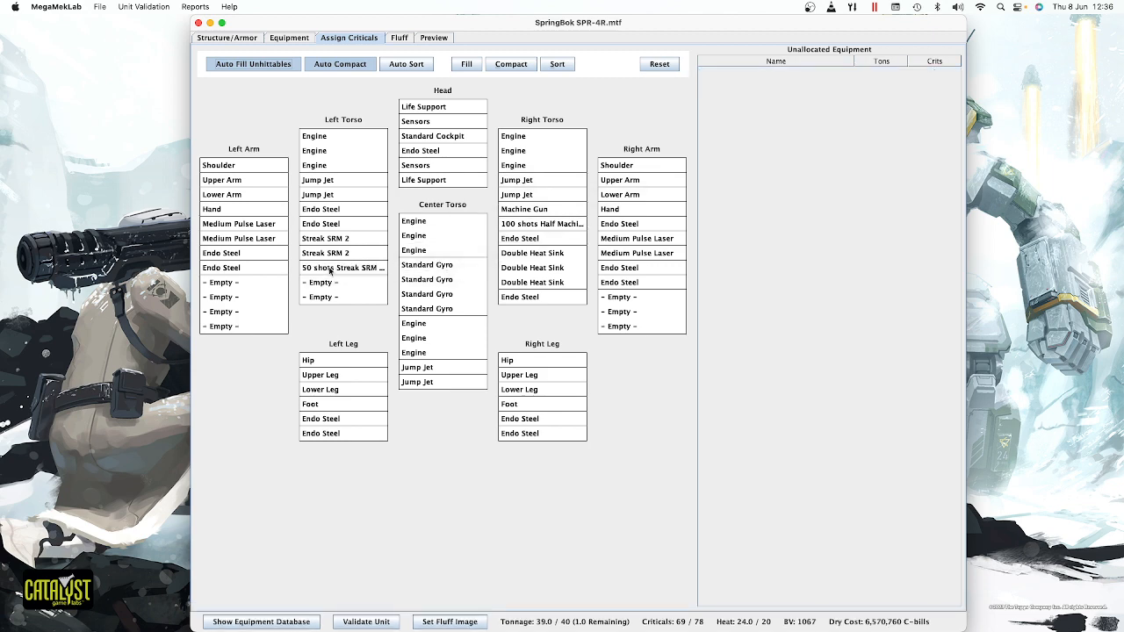
# - Review the mech's structure and armor settings, equipment loadout and critical slot assignments
pyautogui.click(228, 38)
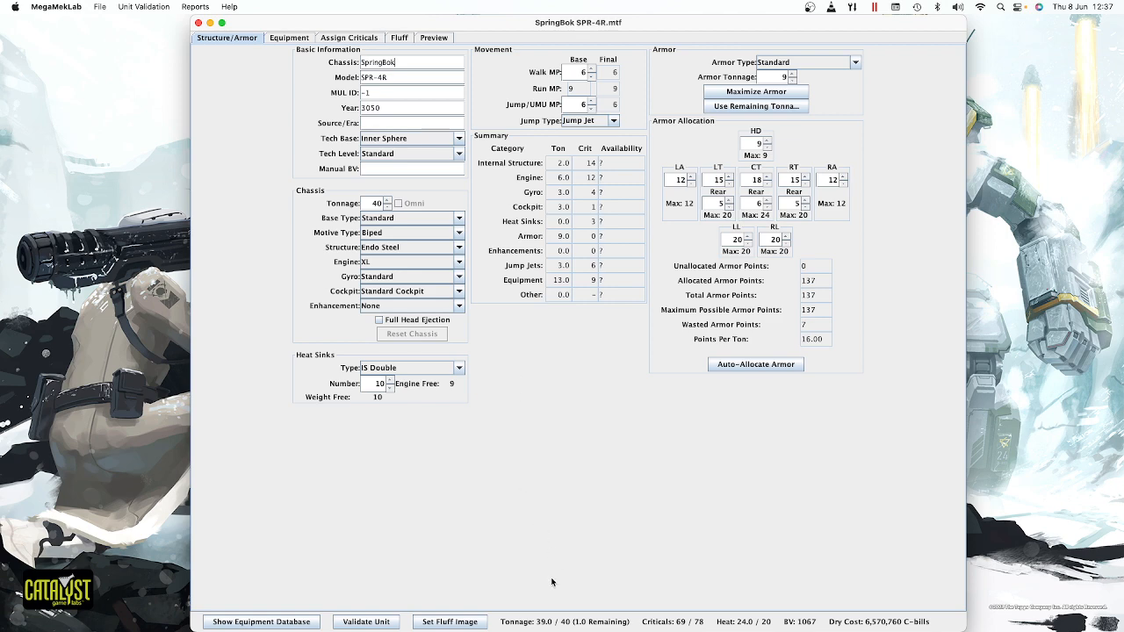
pyautogui.click(291, 39)
pyautogui.click(227, 39)
pyautogui.click(287, 40)
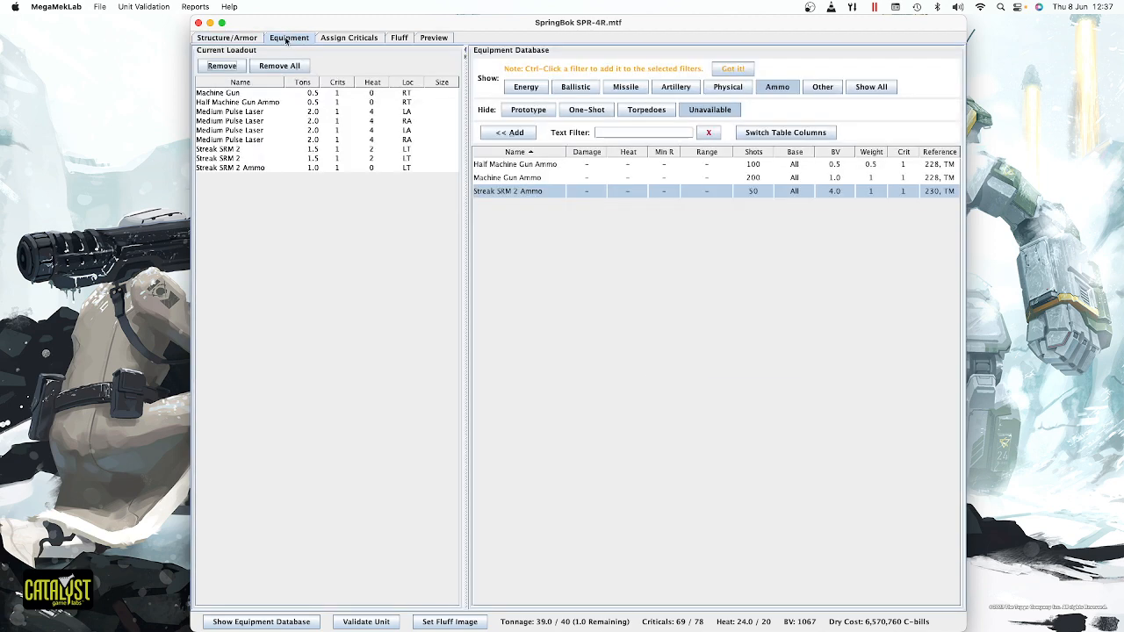
pyautogui.click(369, 39)
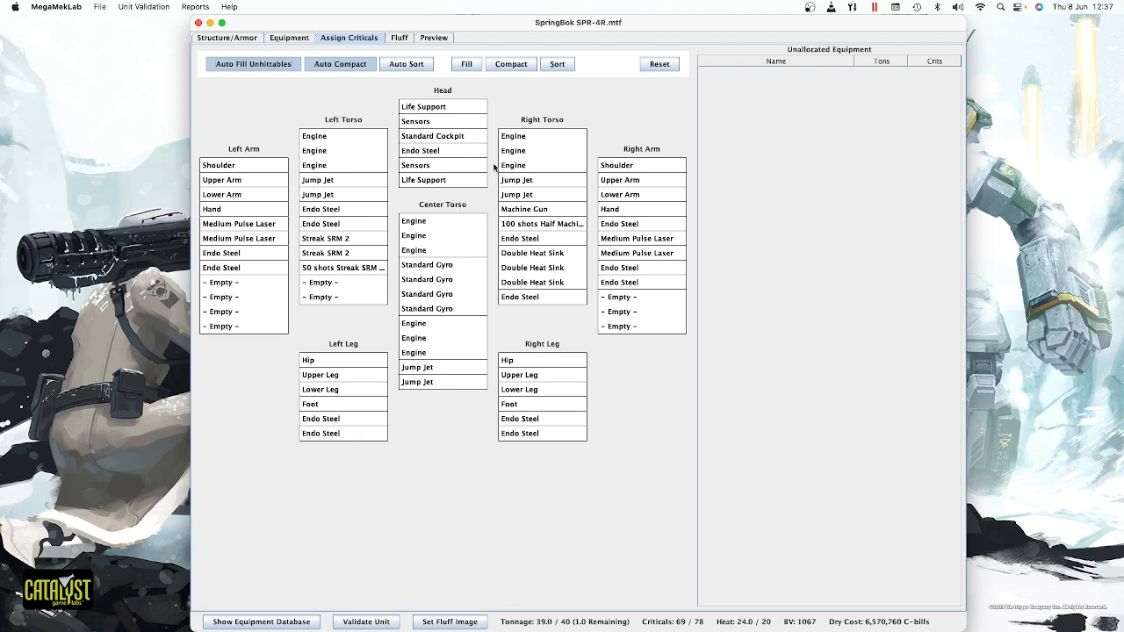
pyautogui.click(239, 39)
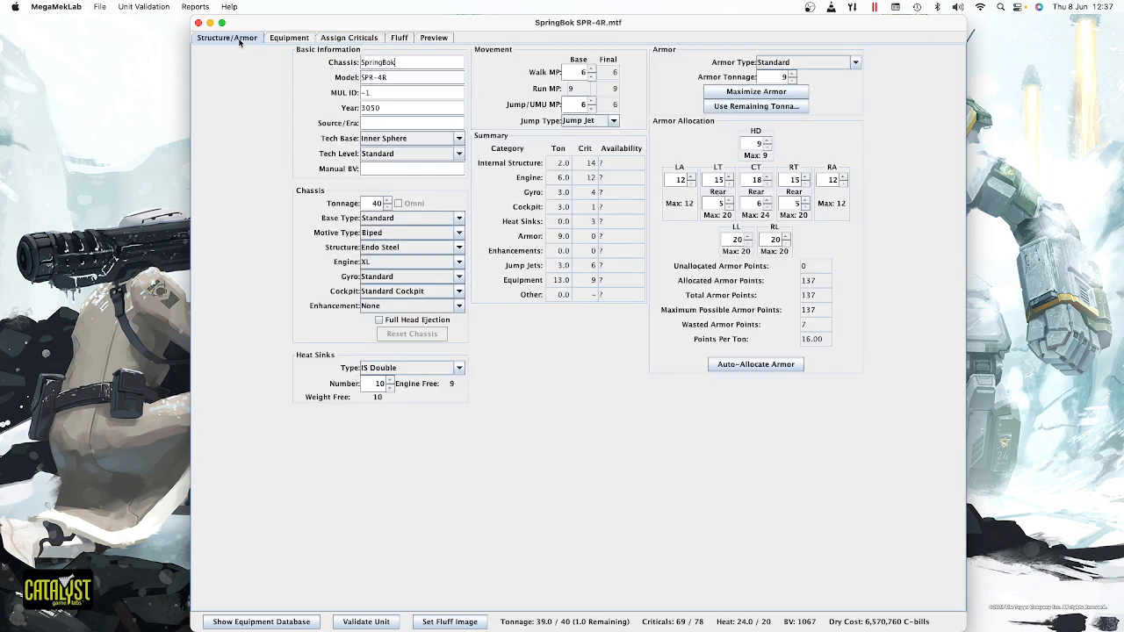
# - Filter the other equipment by "case" and add CASE to the current loadout
pyautogui.click(301, 40)
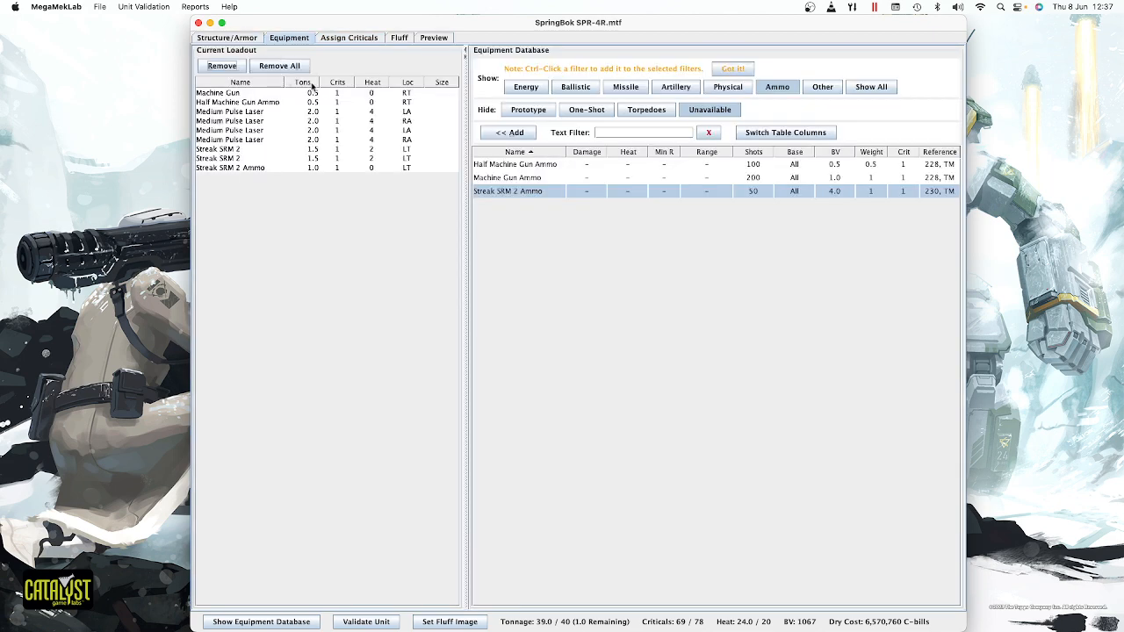
pyautogui.click(820, 89)
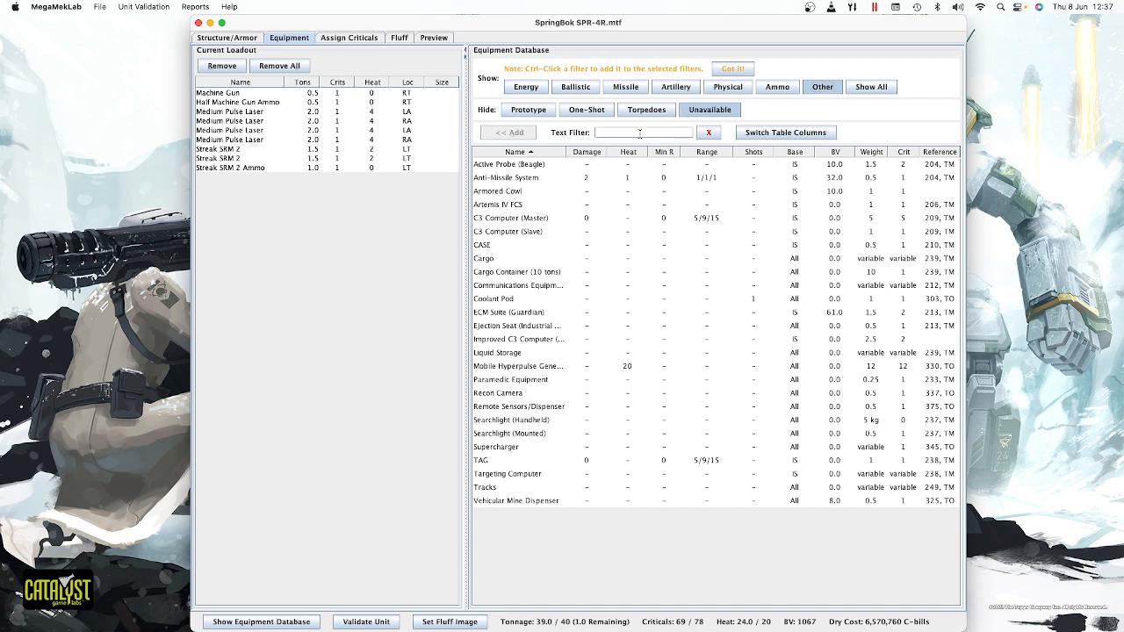
pyautogui.click(640, 132)
pyautogui.write('case')
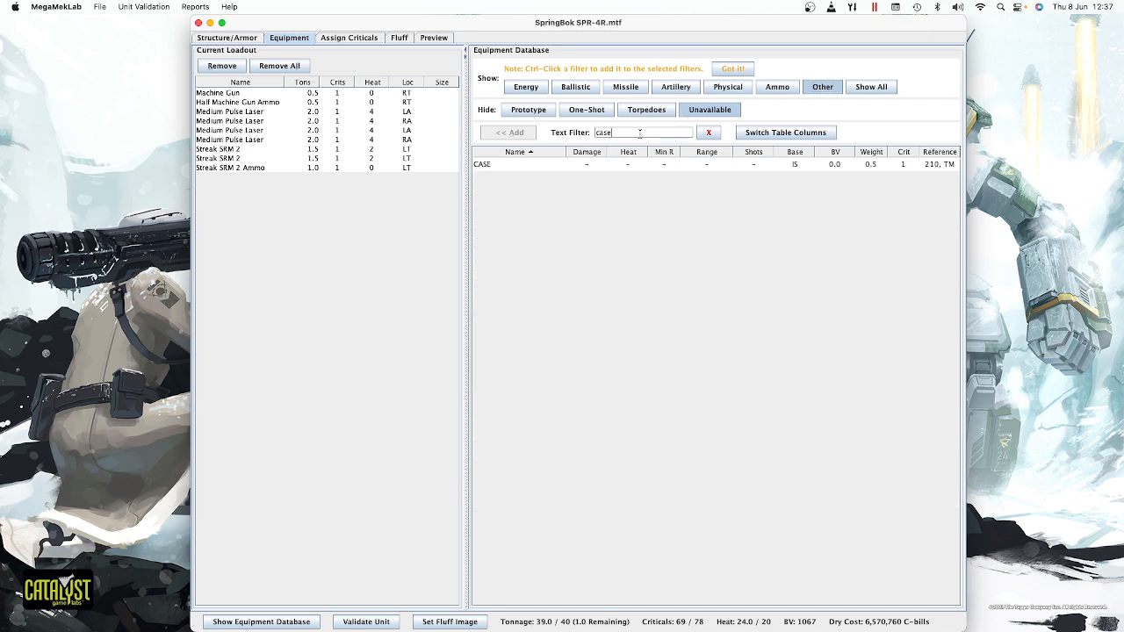
pyautogui.click(484, 165)
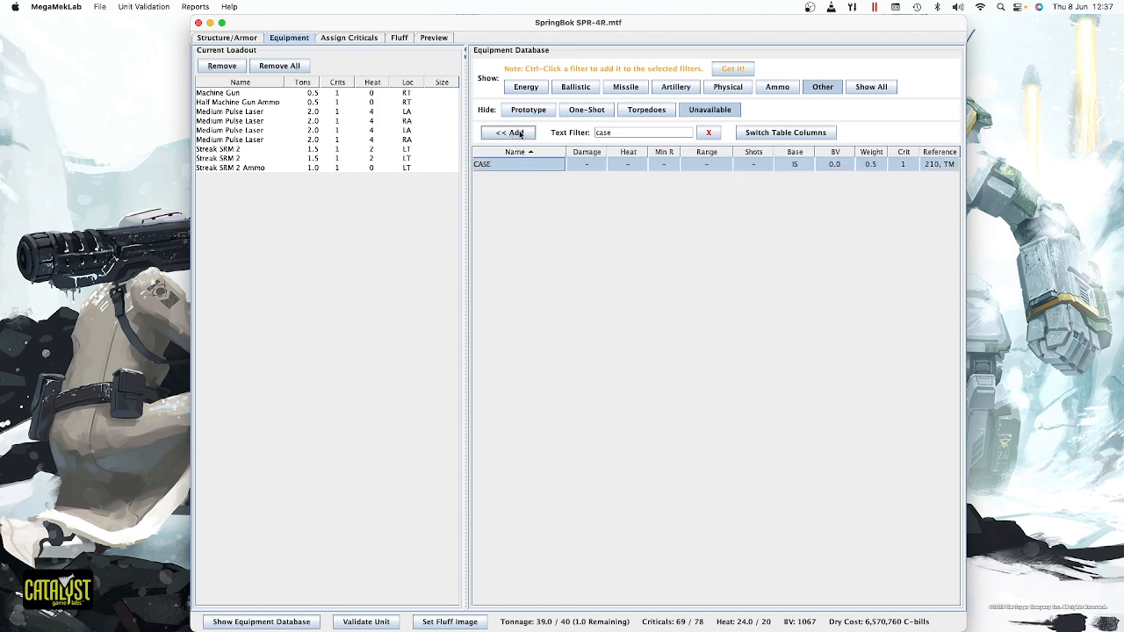
pyautogui.click(520, 134)
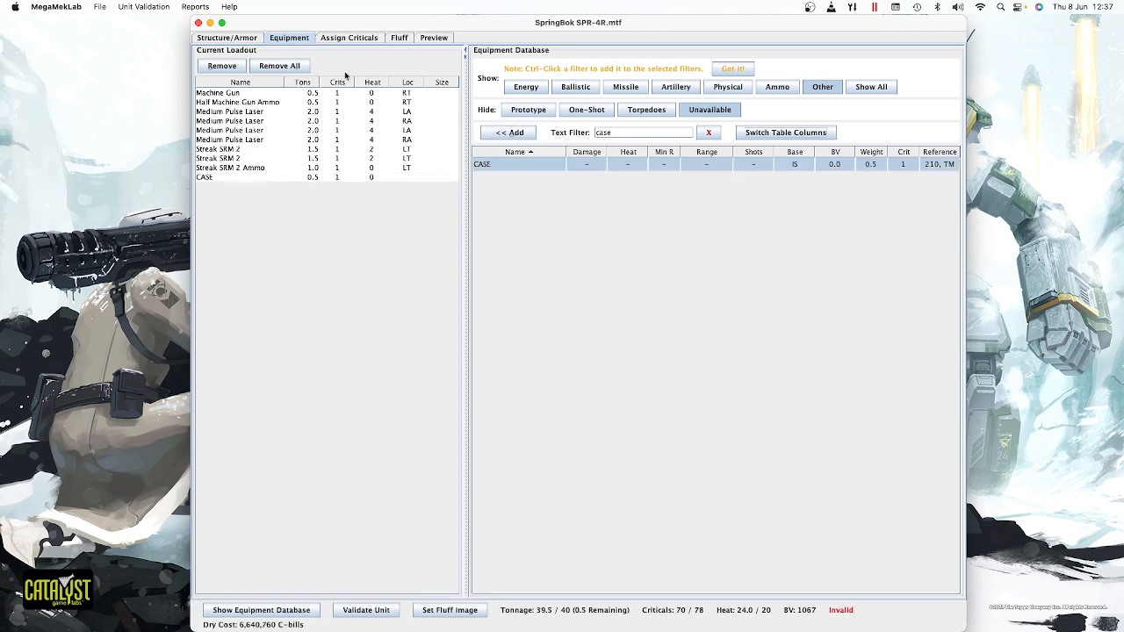
# - Assign the unallocated CASE to the last critical slot in the right torso
pyautogui.click(239, 39)
pyautogui.click(367, 39)
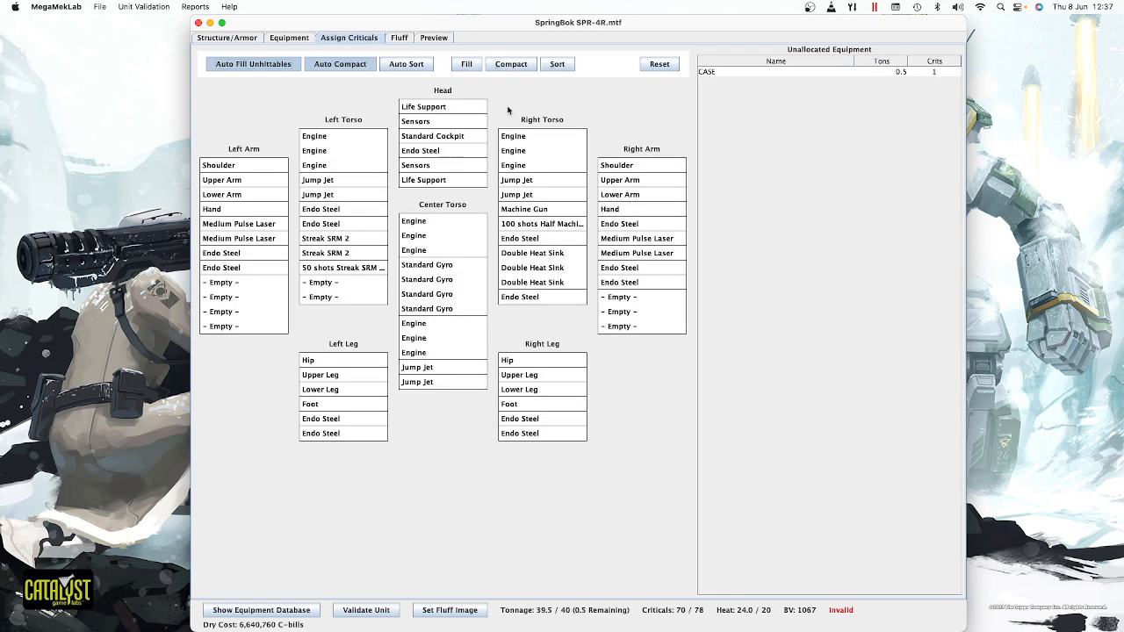
pyautogui.moveTo(752, 74); pyautogui.dragTo(535, 301)
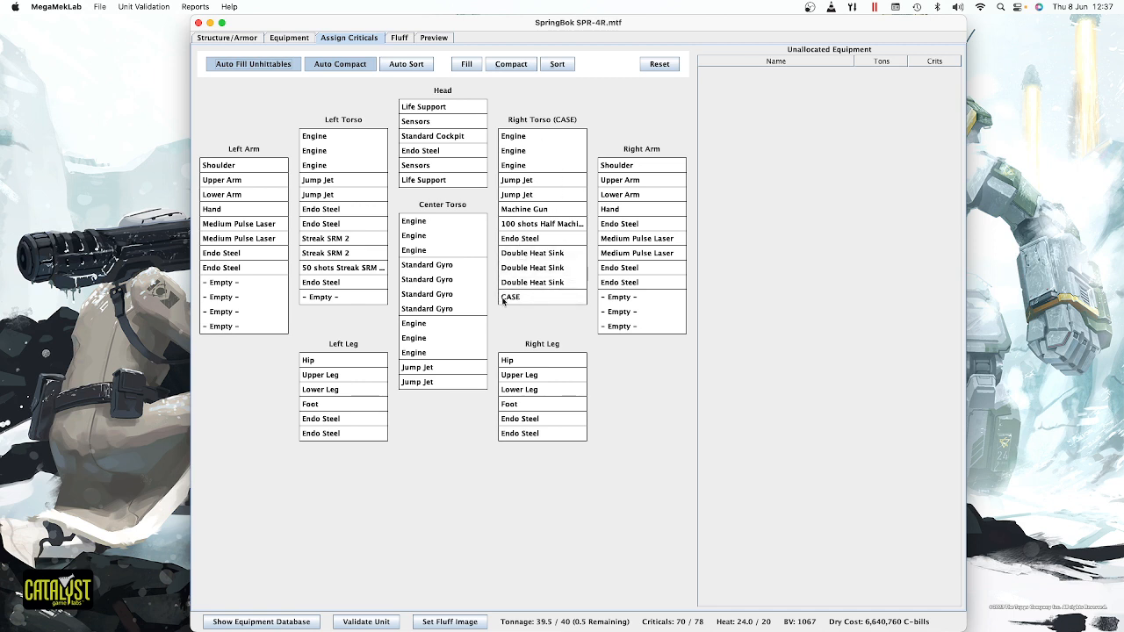
# - Rearrange the right torso critical slots so CASE sits directly after the Double Heat Sinks and before the Endo Steel
pyautogui.moveTo(504, 300)
pyautogui.mouseDown()
pyautogui.moveTo(517, 236)
pyautogui.moveTo(516, 283)
pyautogui.mouseUp()
pyautogui.moveTo(511, 242)
pyautogui.mouseDown()
pyautogui.moveTo(517, 283)
pyautogui.moveTo(515, 249)
pyautogui.mouseUp()
pyautogui.moveTo(525, 238); pyautogui.dragTo(806, 133)
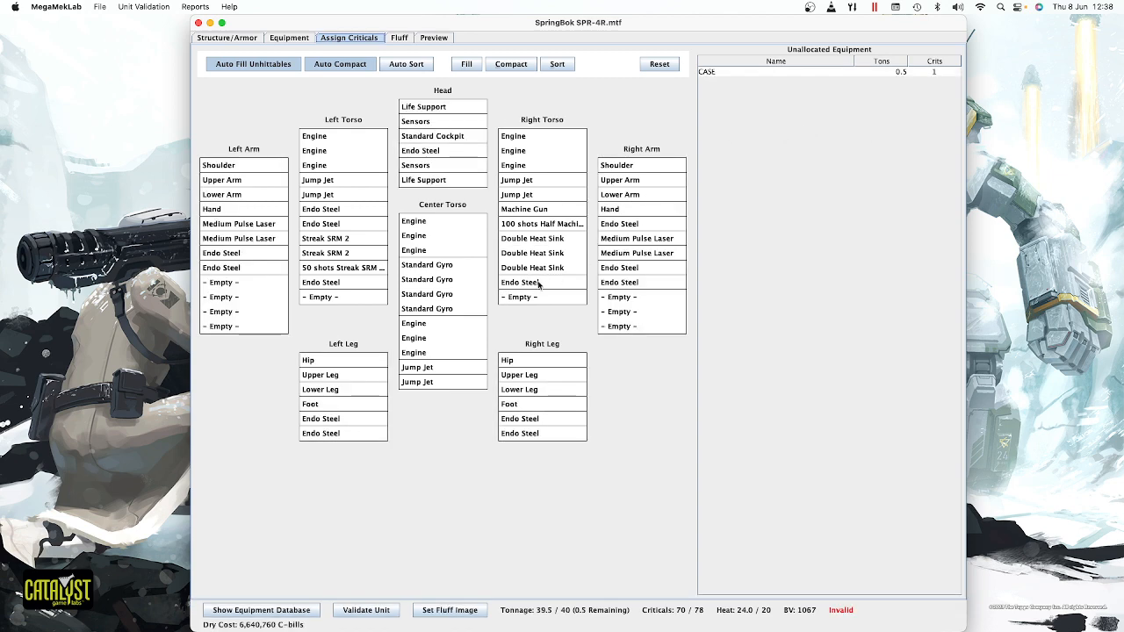
pyautogui.moveTo(534, 285); pyautogui.dragTo(747, 166)
pyautogui.moveTo(708, 71); pyautogui.dragTo(525, 287)
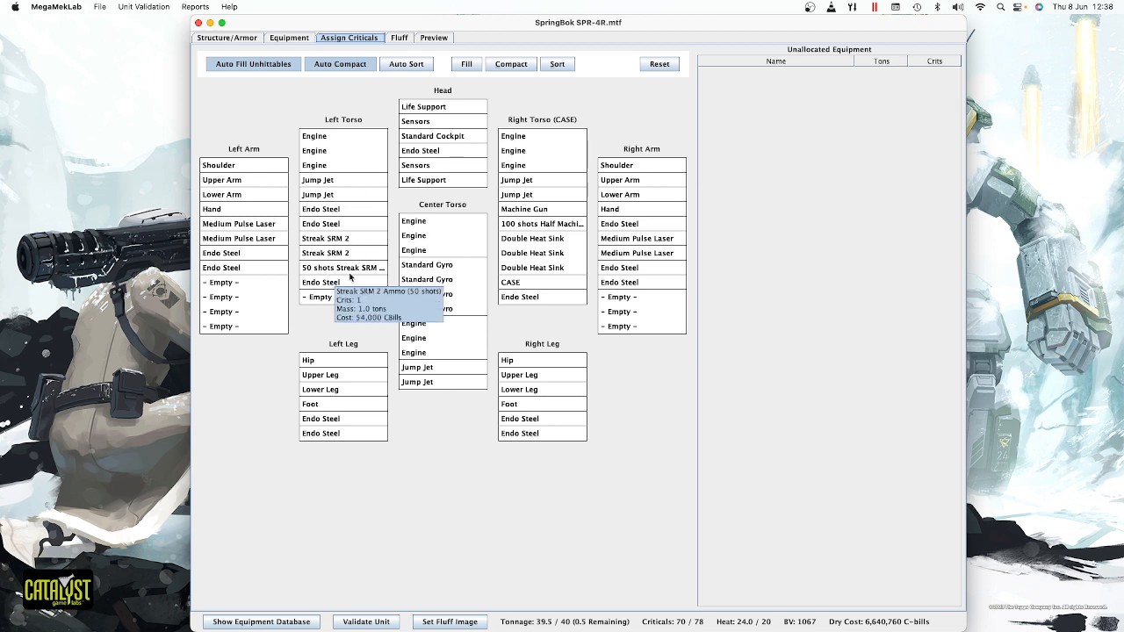
# - Add a second CASE from the equipment database to the current loadout
pyautogui.click(228, 39)
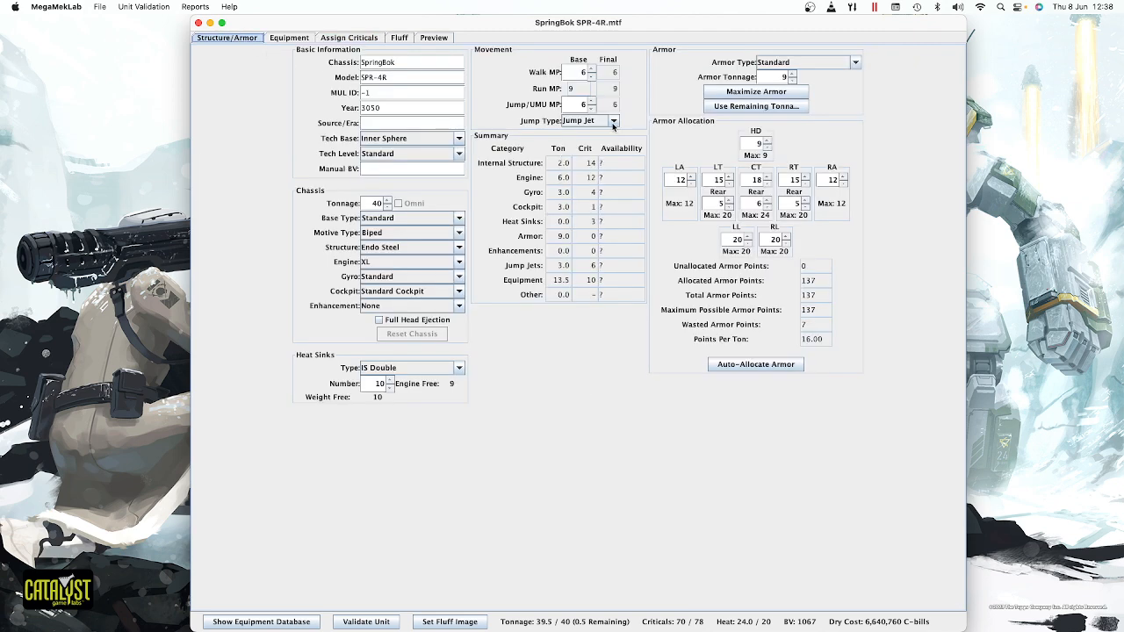
pyautogui.click(282, 38)
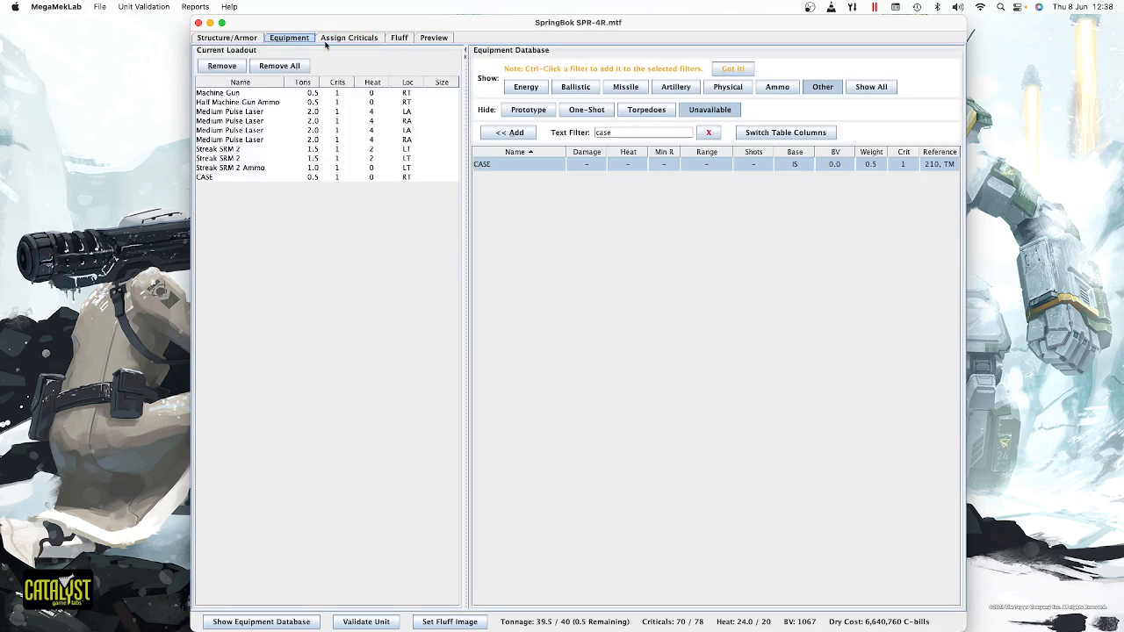
pyautogui.click(518, 136)
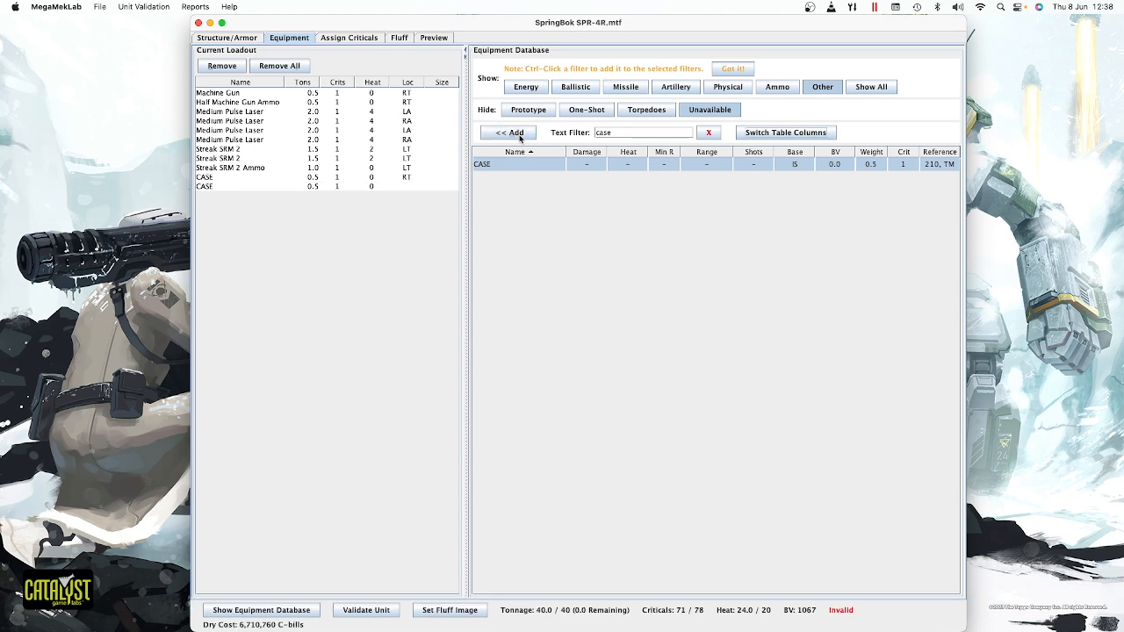
# - Assign the unallocated CASE to the left torso, between the Streak SRM ammo and the Endo Steel
pyautogui.click(253, 39)
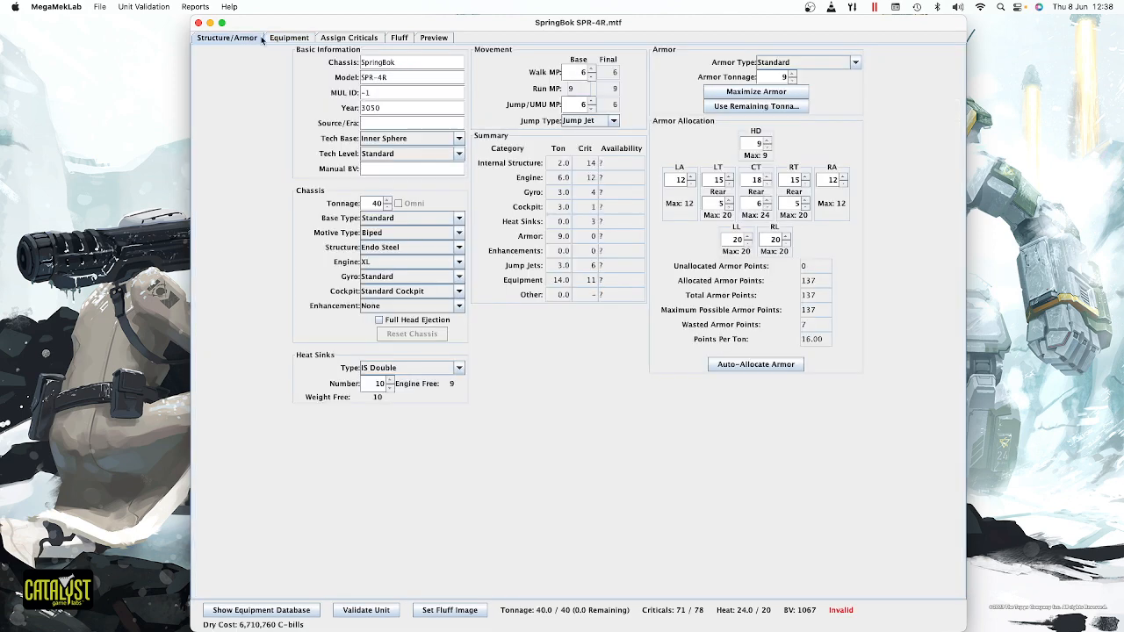
pyautogui.click(289, 40)
pyautogui.click(331, 40)
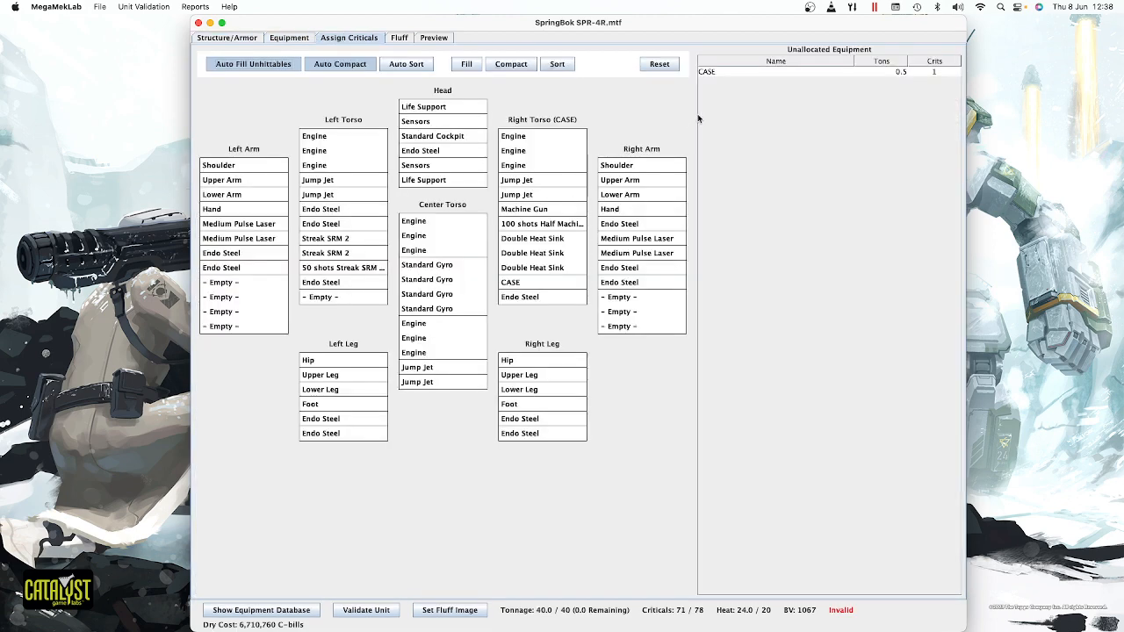
pyautogui.moveTo(714, 76); pyautogui.dragTo(341, 283)
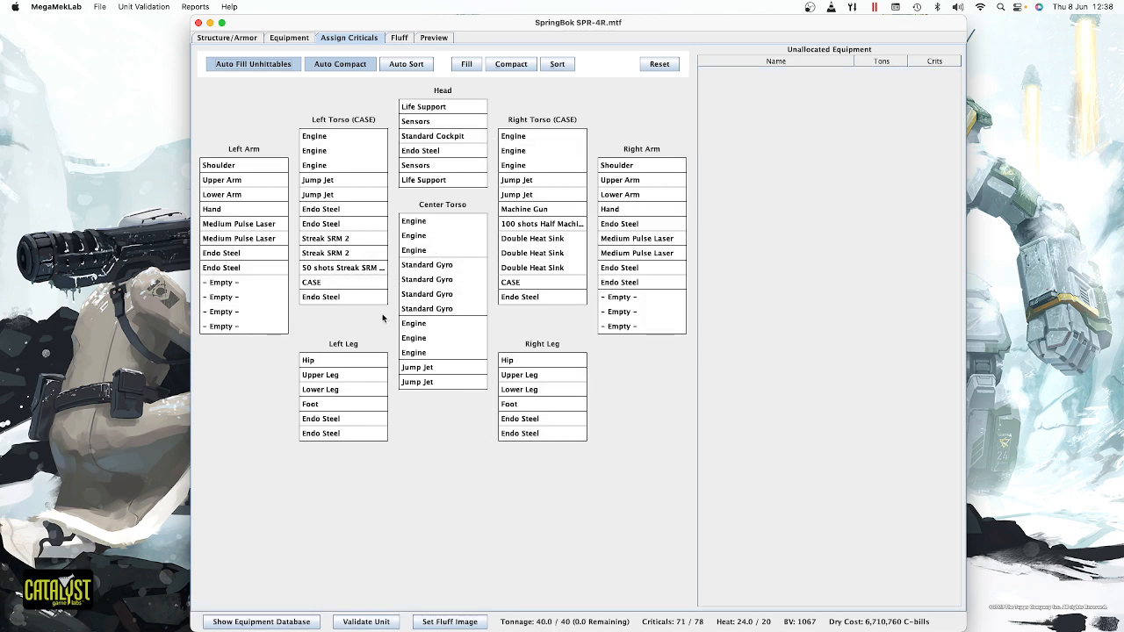
# - Auto-allocate the mech's armor points across all locations
pyautogui.click(252, 39)
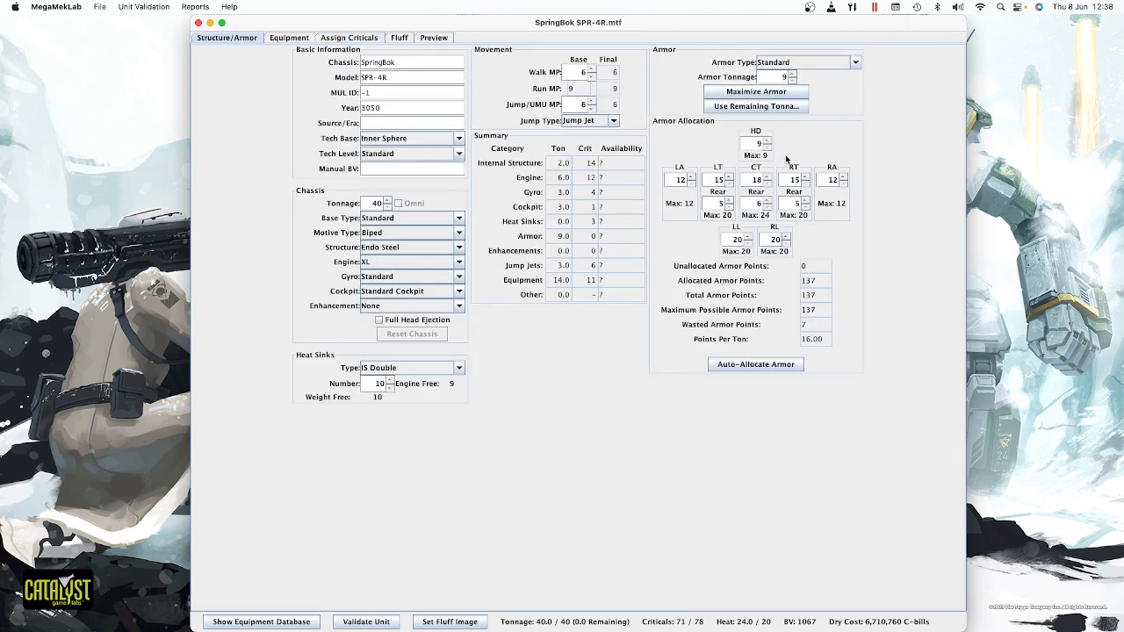
pyautogui.click(777, 363)
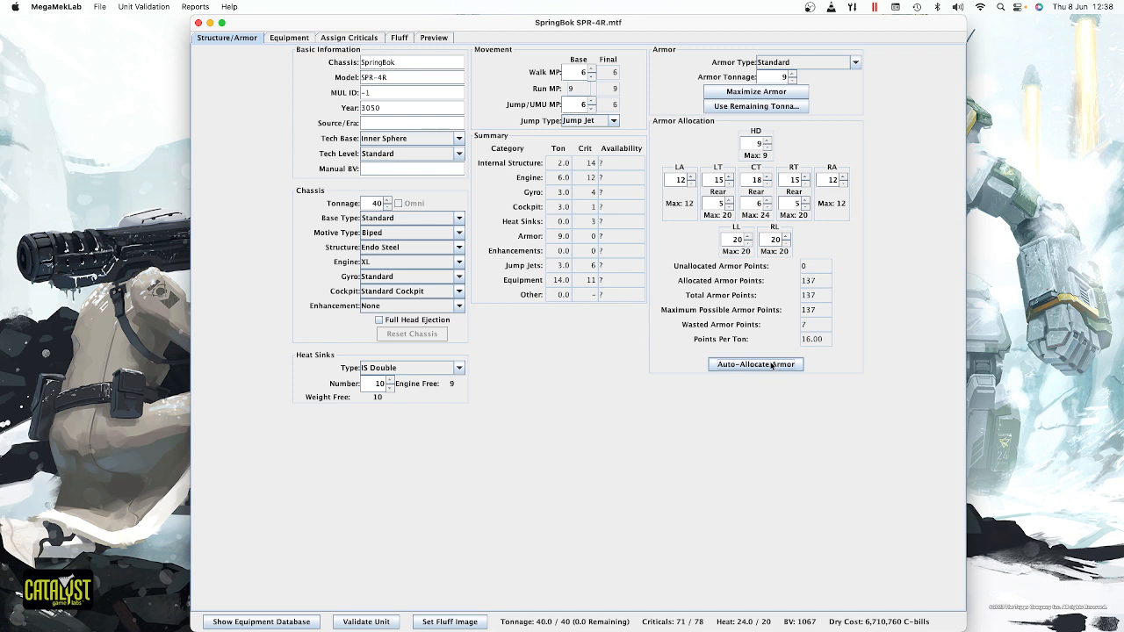
pyautogui.click(767, 367)
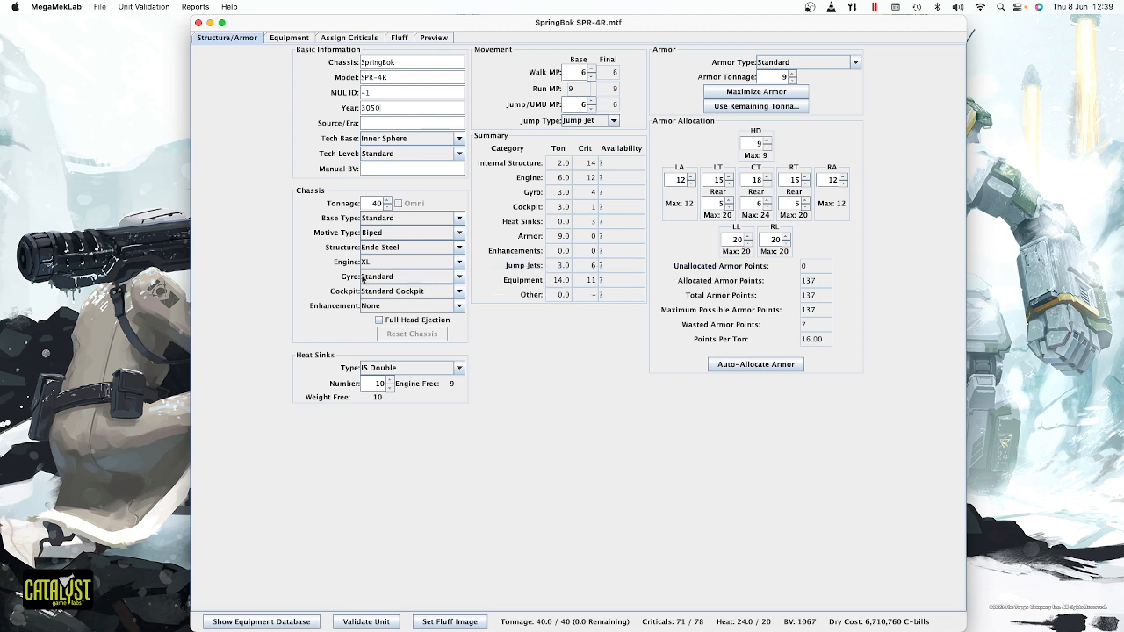
# - Review the enhancement setting and the critical placement of the Medium Pulse Lasers in both arms and the Streak SRM 2s in the left torso
pyautogui.click(405, 307)
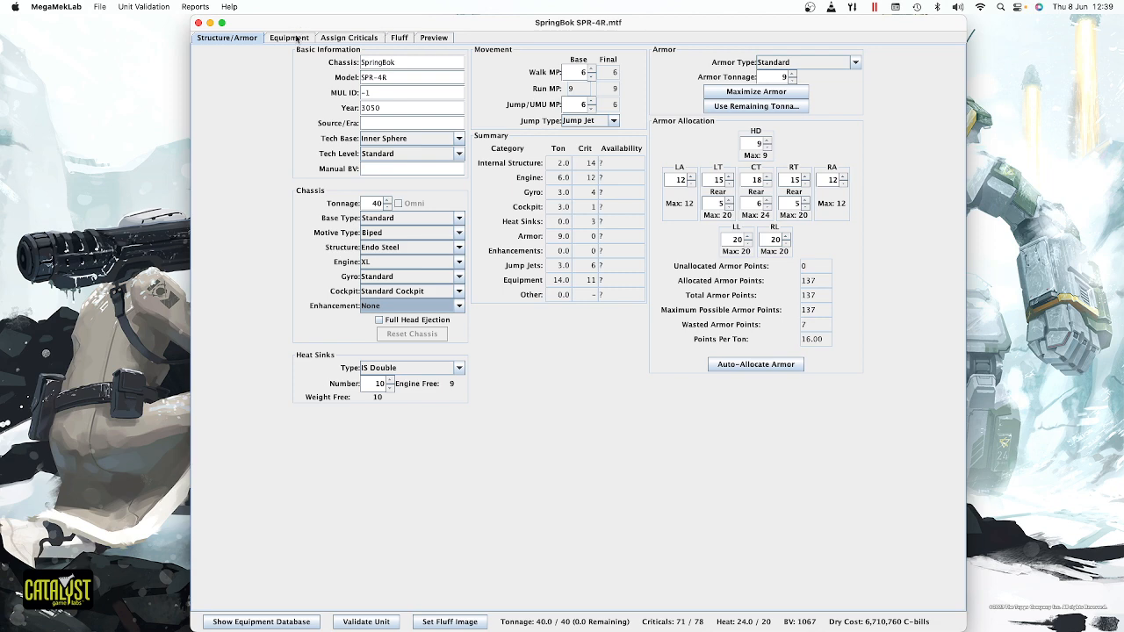
pyautogui.click(348, 43)
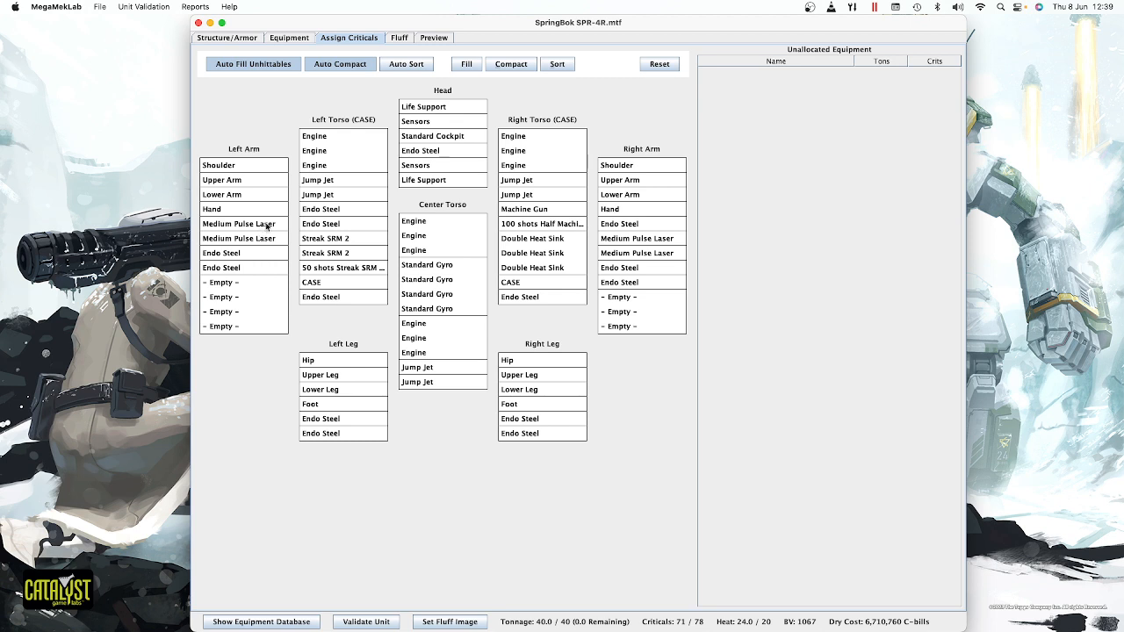
pyautogui.moveTo(267, 225)
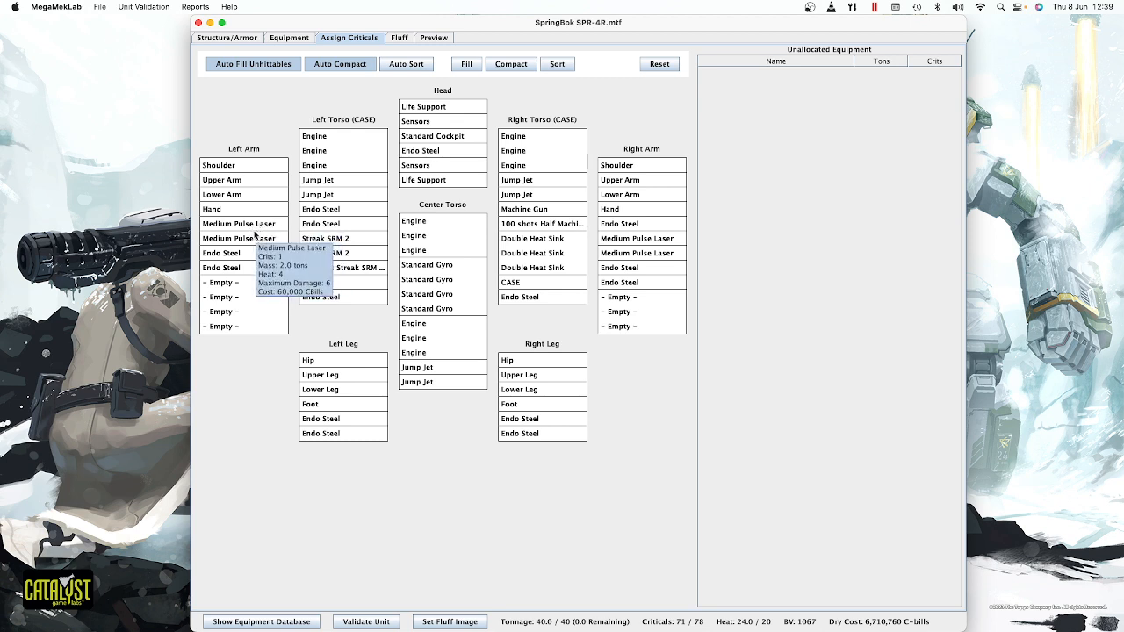
pyautogui.moveTo(602, 256)
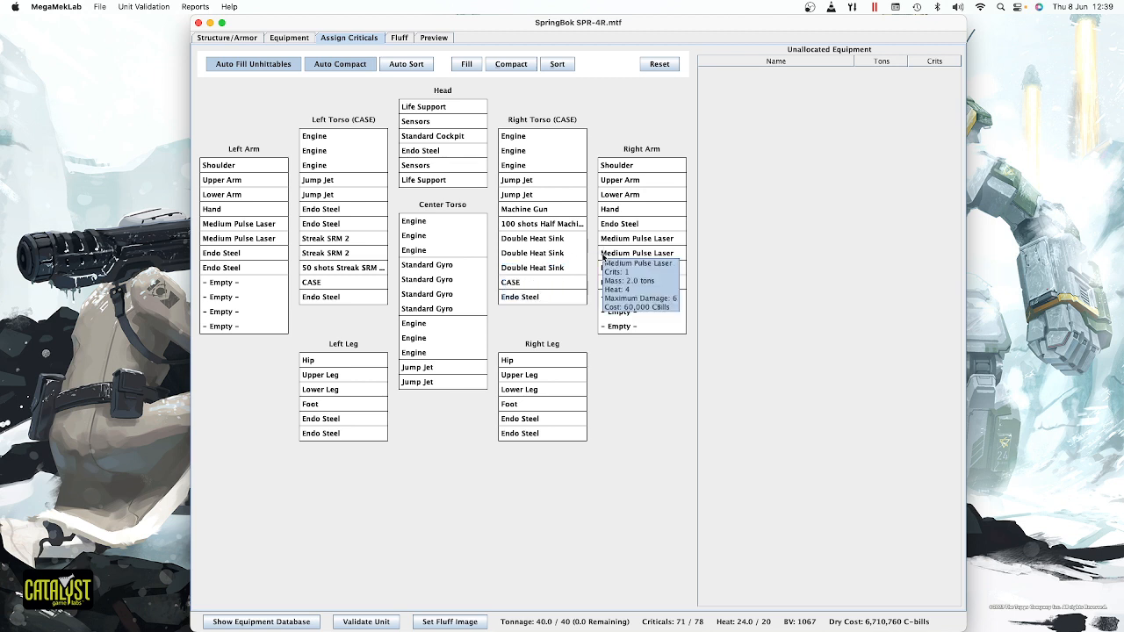
pyautogui.moveTo(340, 254)
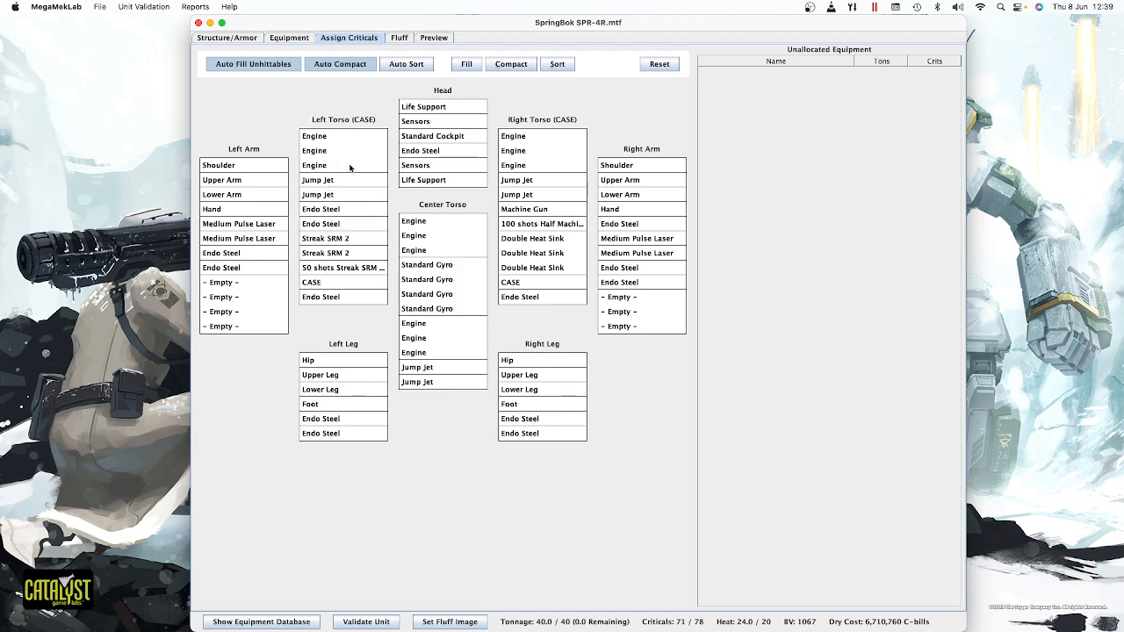
# - Set the mech's fluff image to Assassin.png from the Mech image folder
pyautogui.click(227, 37)
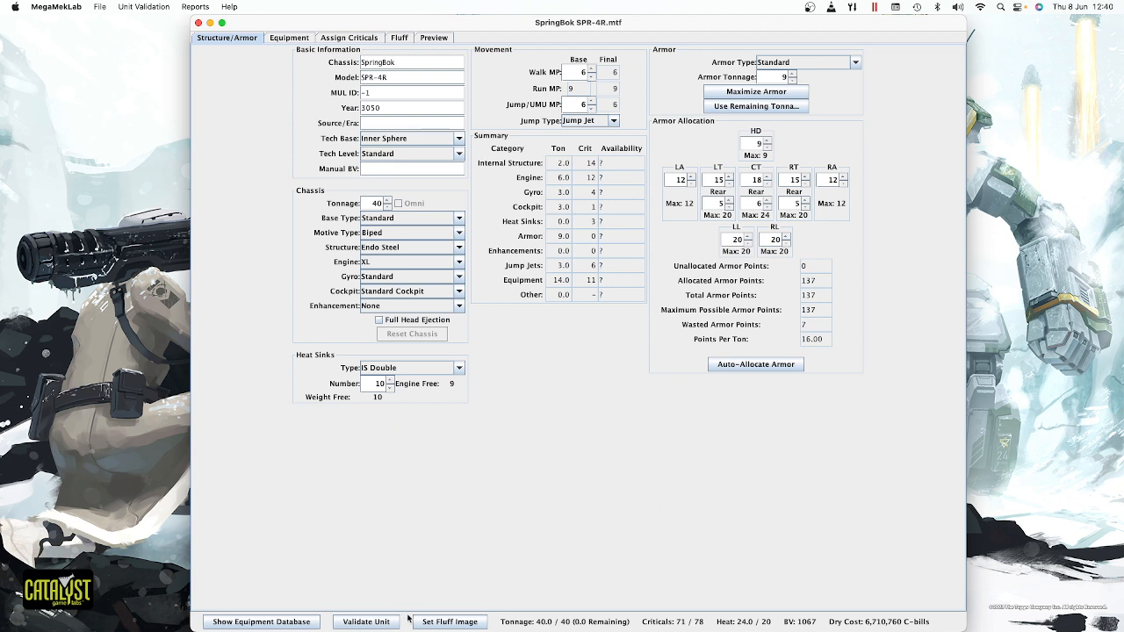
pyautogui.click(456, 624)
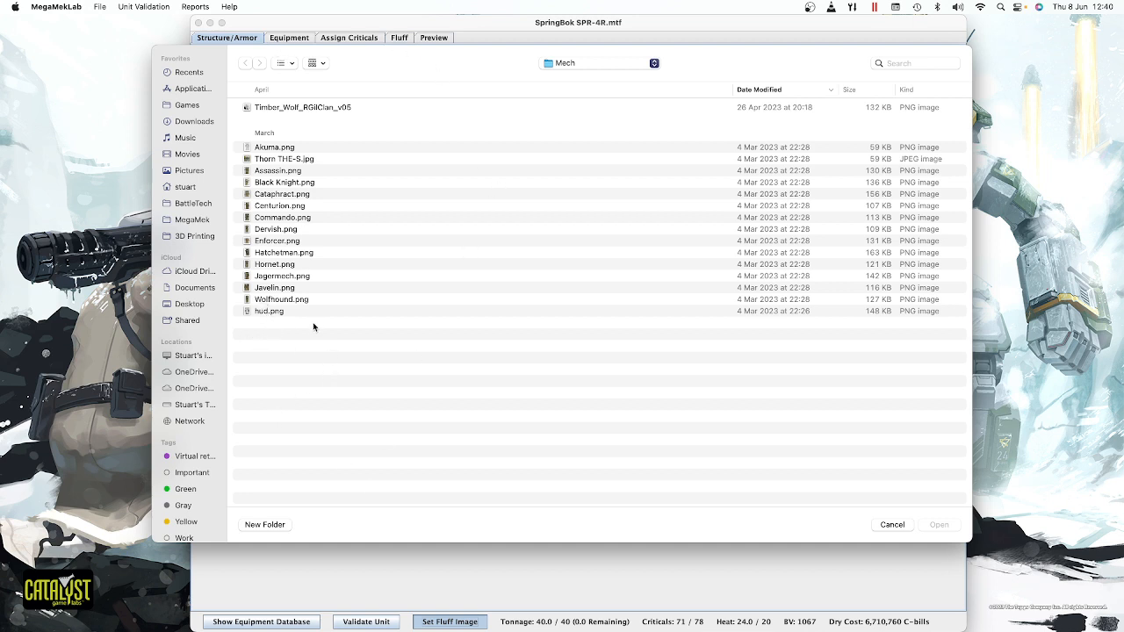
pyautogui.moveTo(409, 63); pyautogui.dragTo(430, 125)
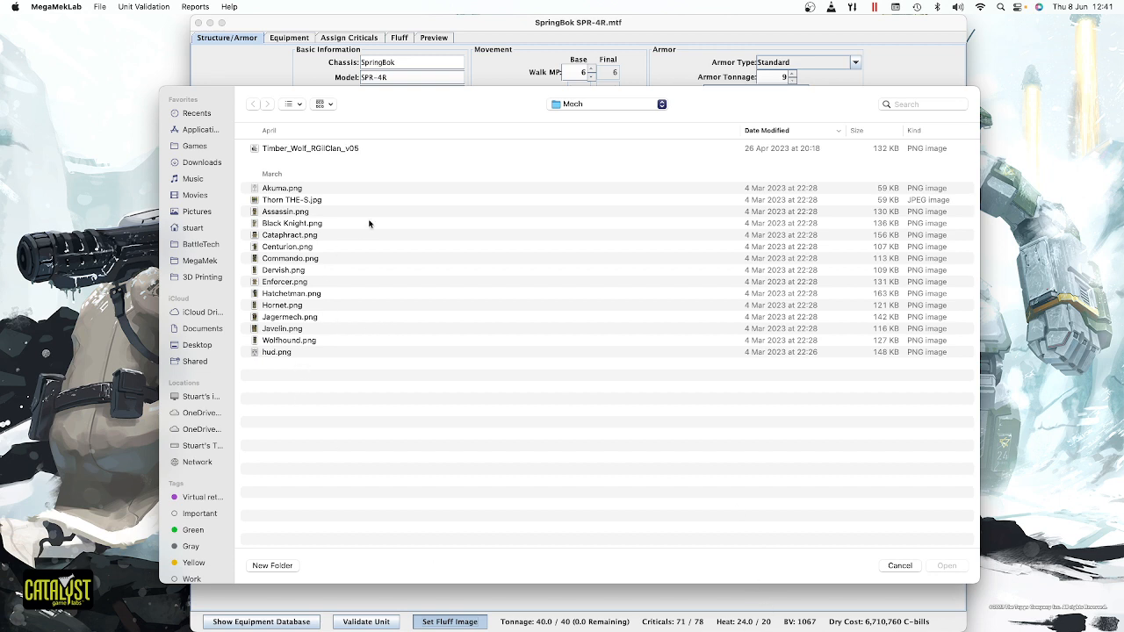
pyautogui.click(279, 215)
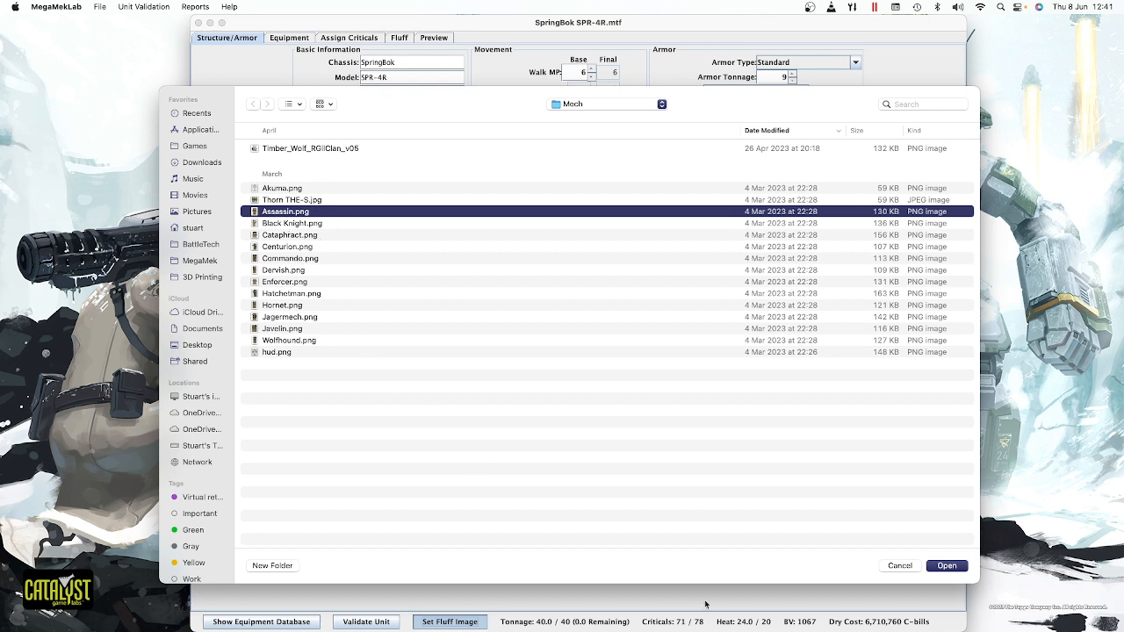
pyautogui.click(947, 567)
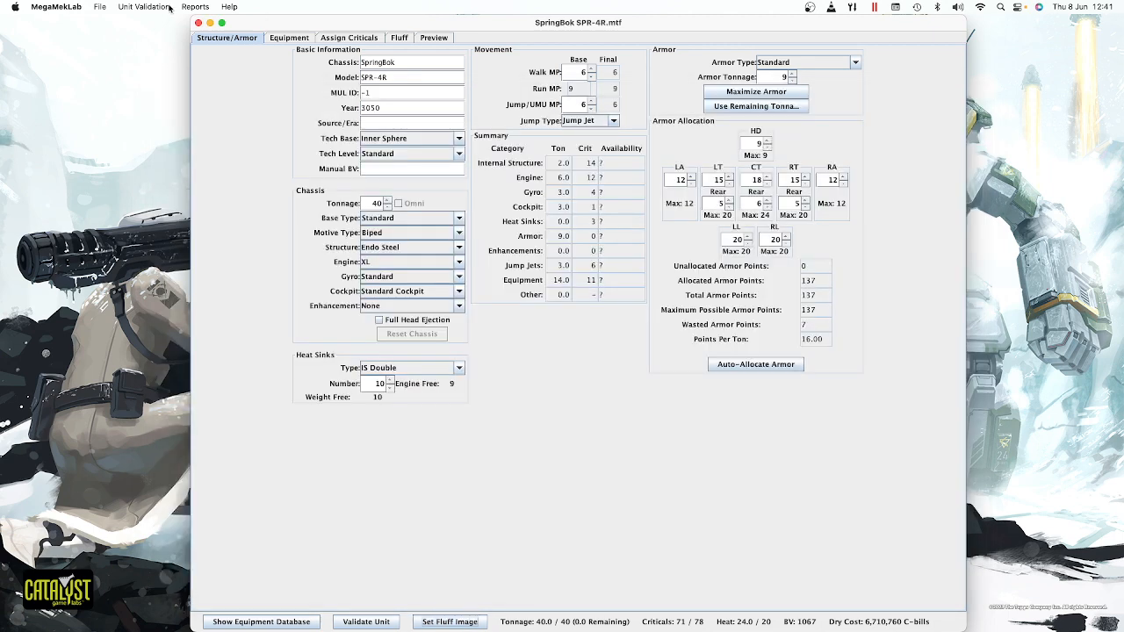
# - Export the current unit to PDF as SpringBok SPR-4R.pdf in the mekhq-0.49.12 folder
pyautogui.click(101, 7)
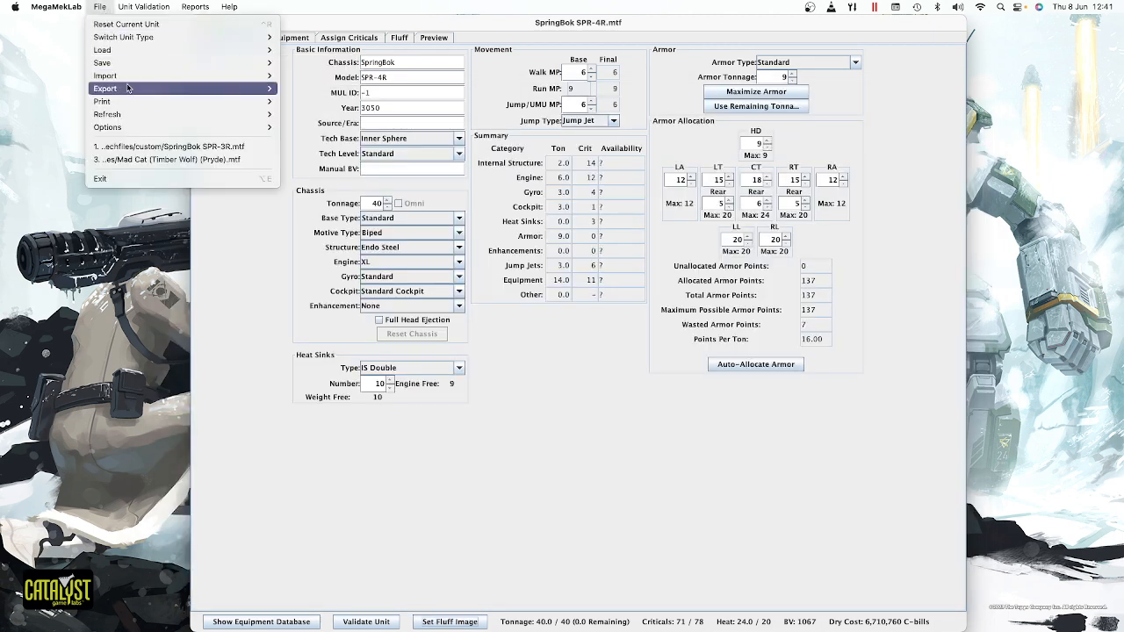
pyautogui.moveTo(132, 89)
pyautogui.moveTo(320, 89)
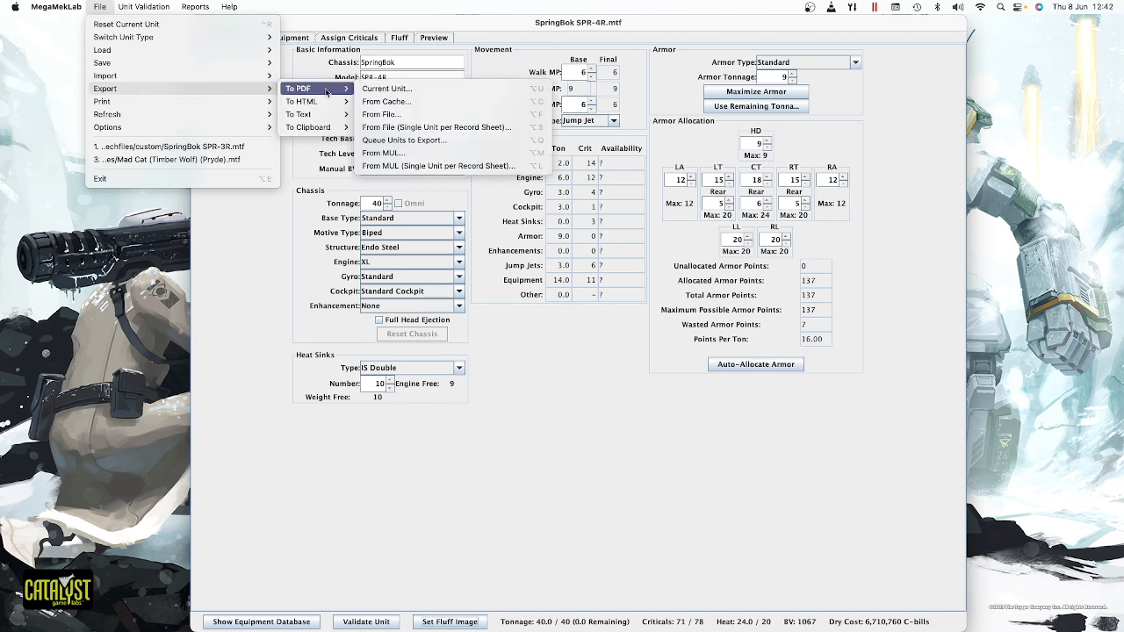
pyautogui.click(402, 92)
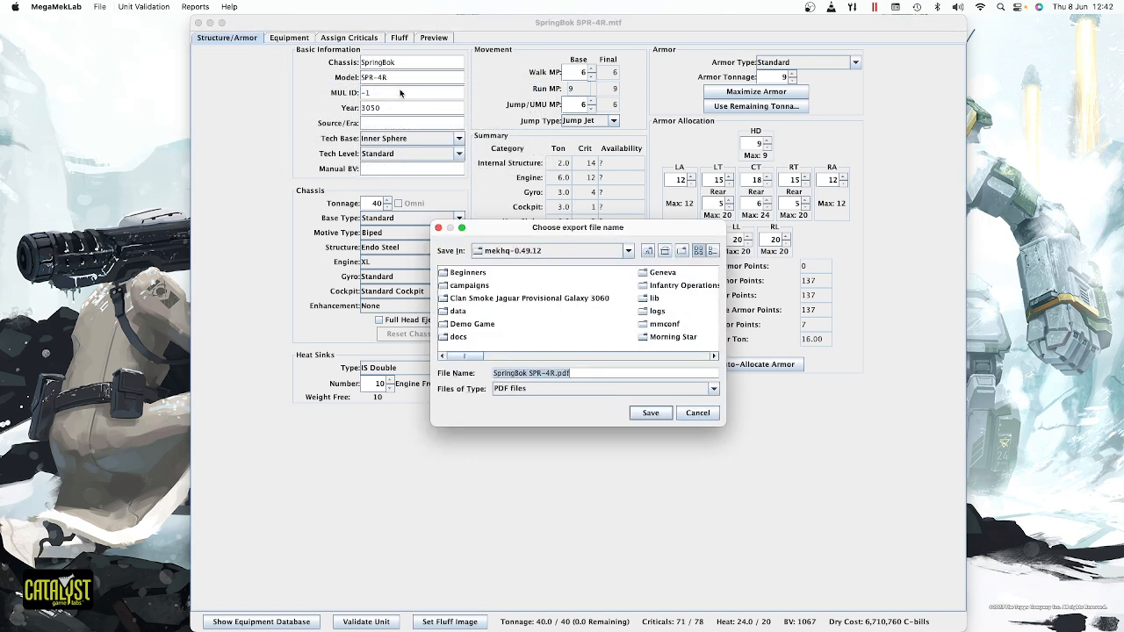
pyautogui.click(651, 415)
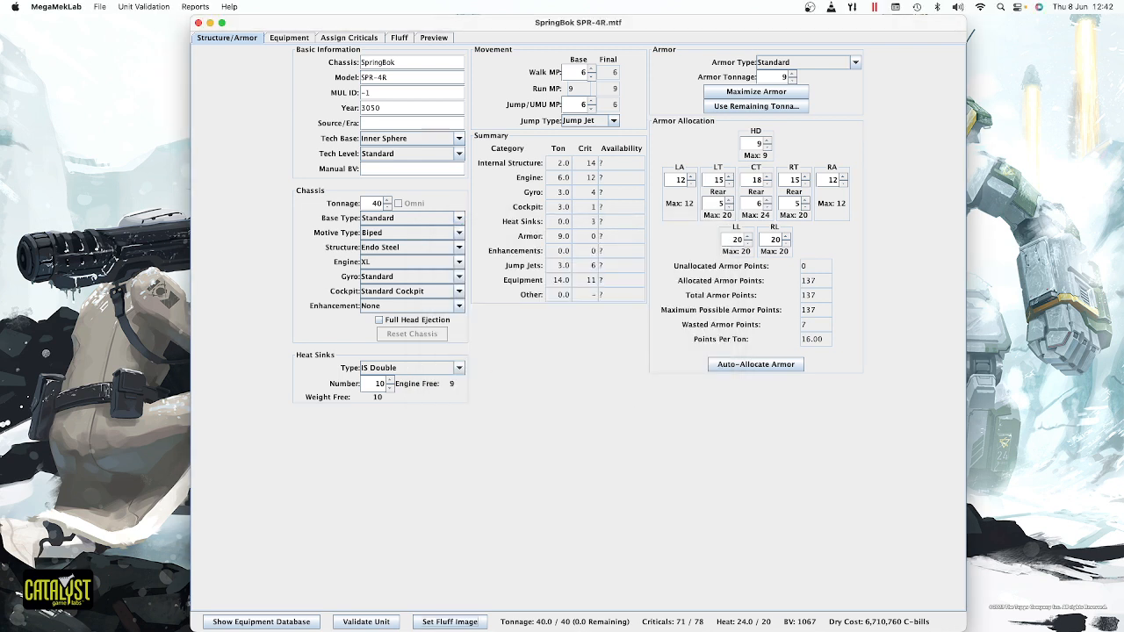
# - Open the exported SpringBok SPR-4R.pdf in Preview, examine the record sheet and its mech image, and close it
pyautogui.press('super+Tab')
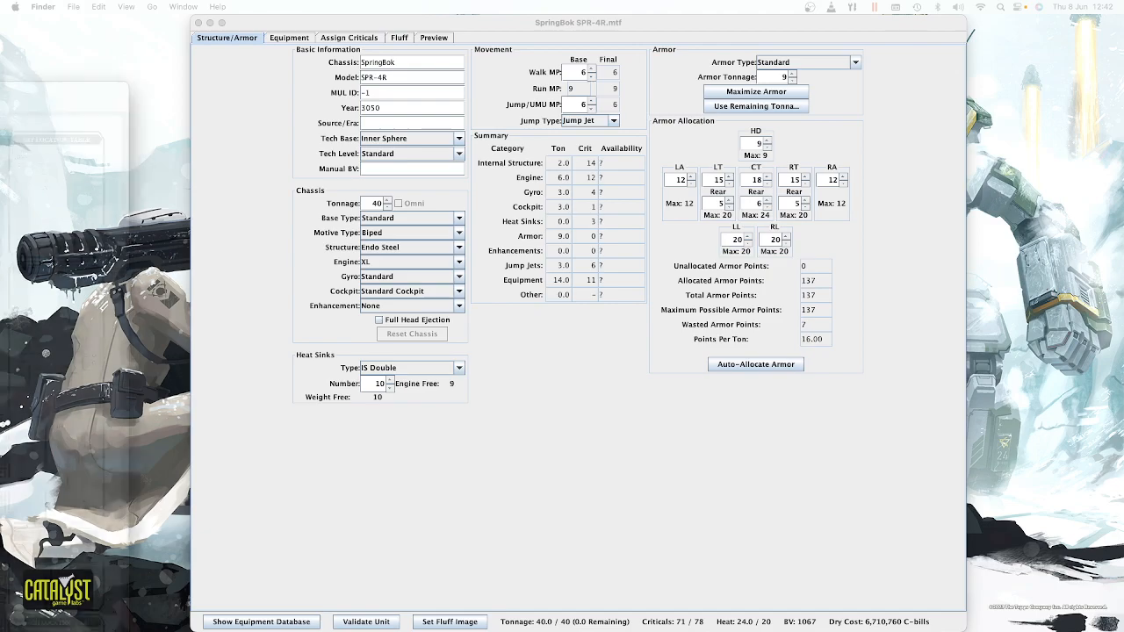
pyautogui.moveTo(2, 132); pyautogui.dragTo(576, 20)
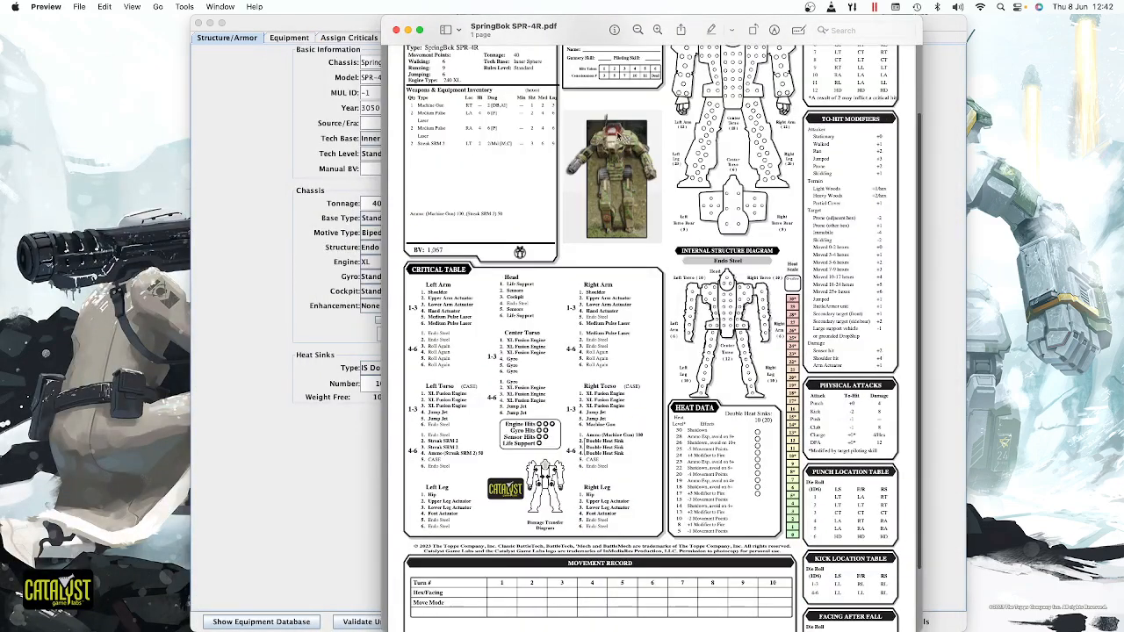
pyautogui.scroll(3, 593, 167)
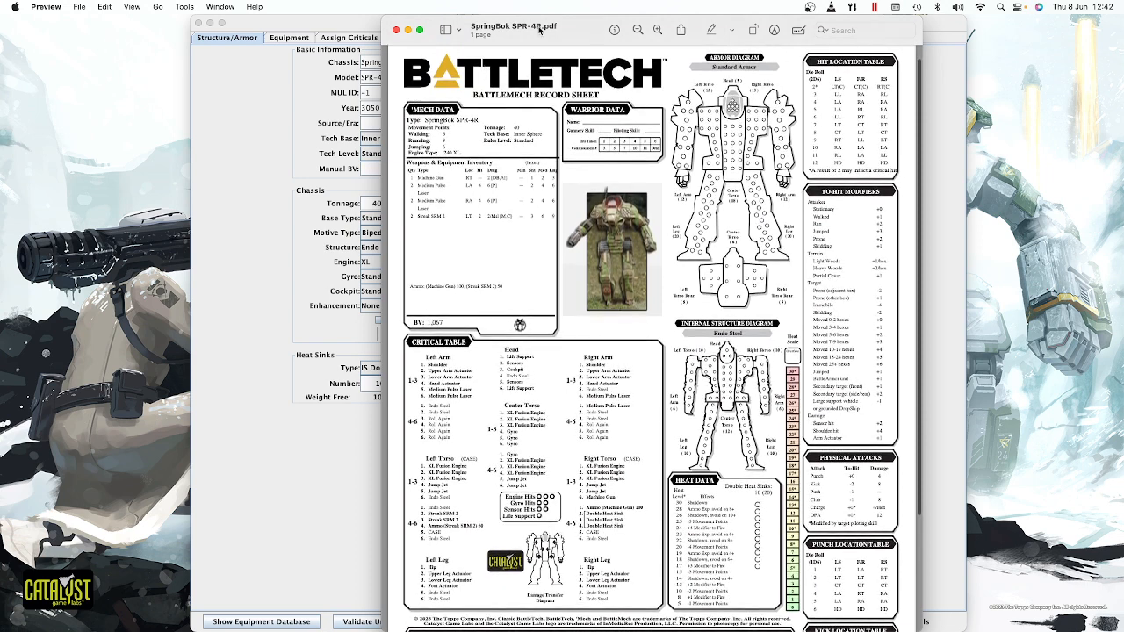
pyautogui.click(397, 31)
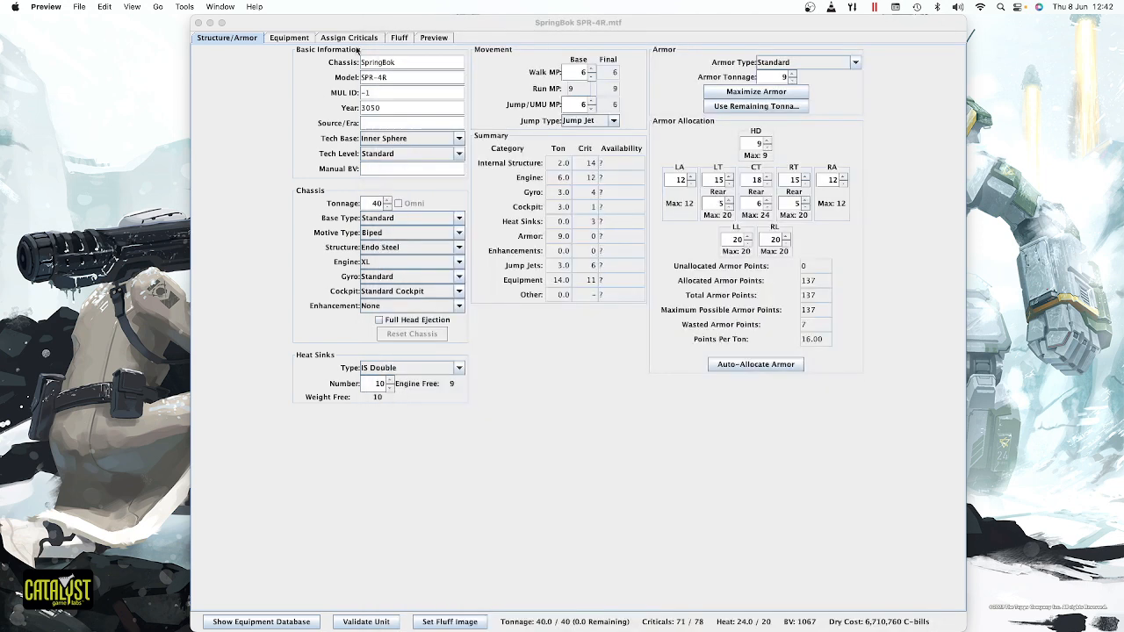
# - Return to MegaMekLab and save the unit as SpringBok SPR-4R.mtf in the custom folder
pyautogui.click(78, 7)
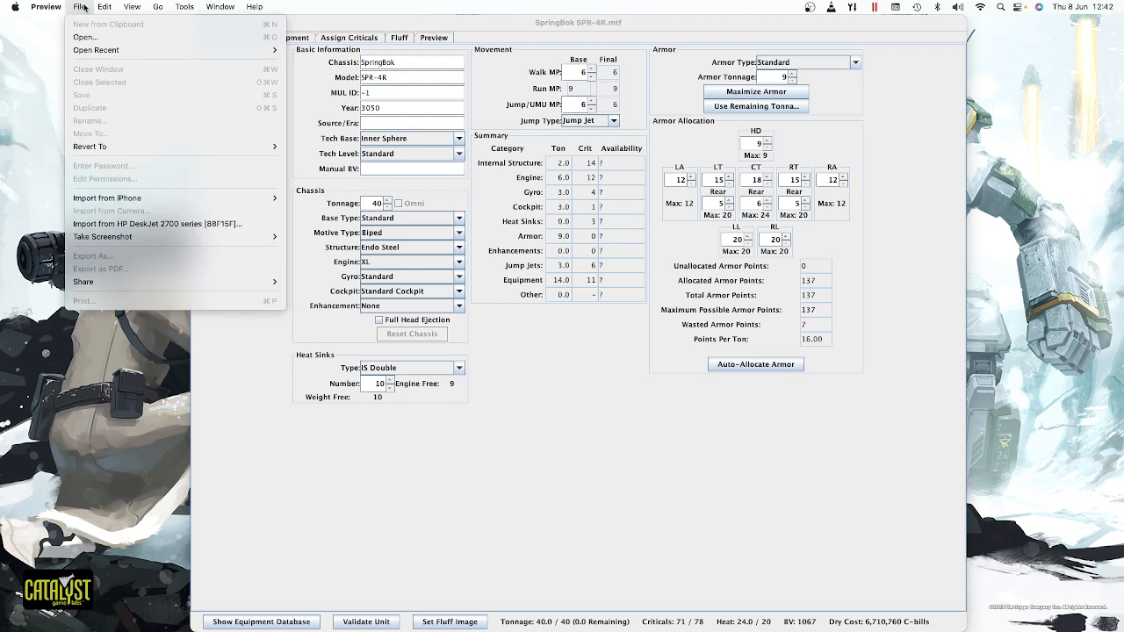
pyautogui.click(466, 482)
pyautogui.click(93, 8)
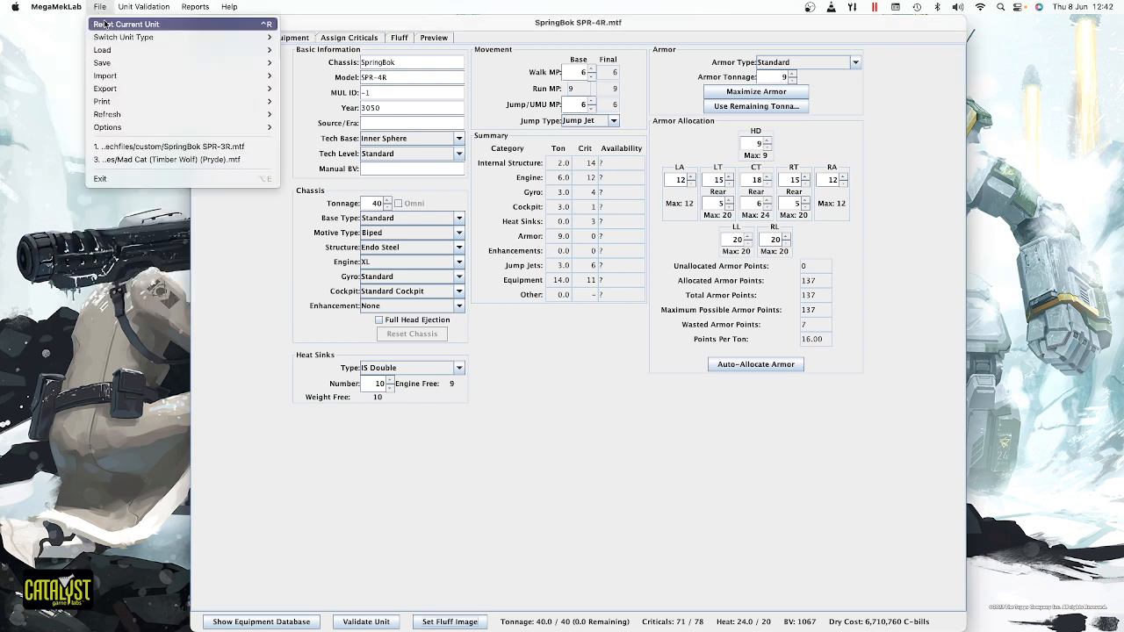
pyautogui.moveTo(144, 63)
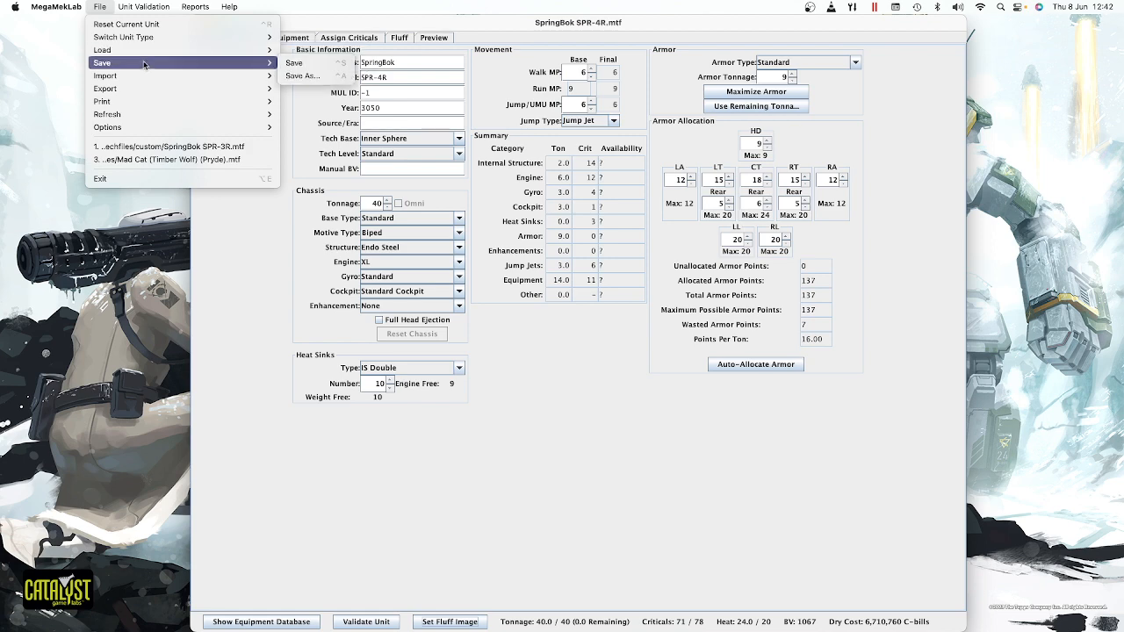
pyautogui.click(302, 76)
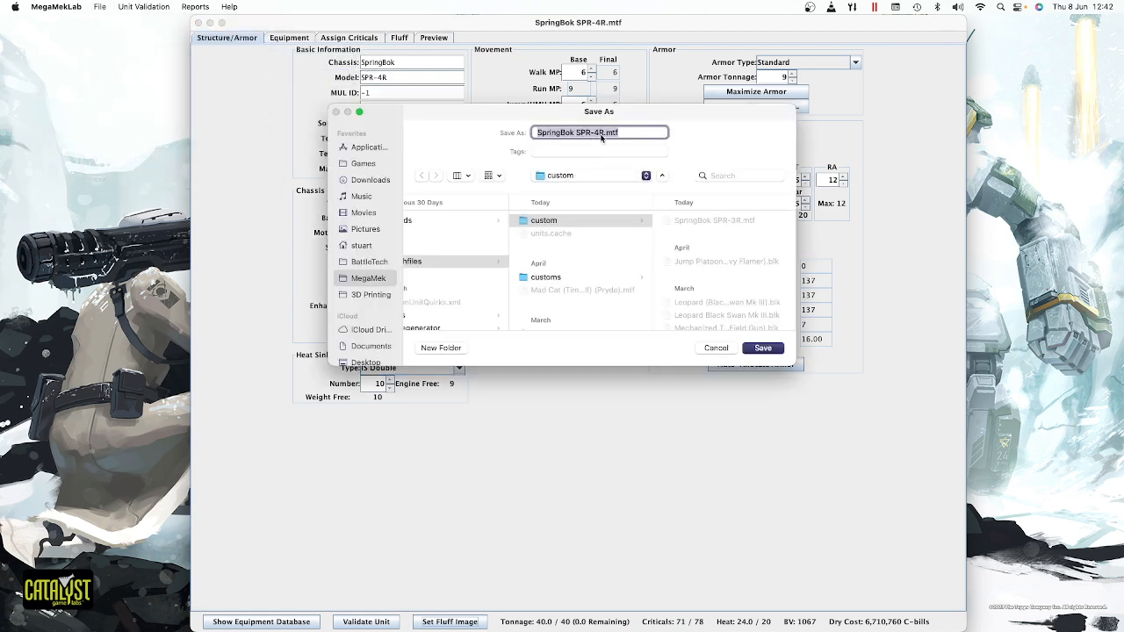
pyautogui.click(763, 347)
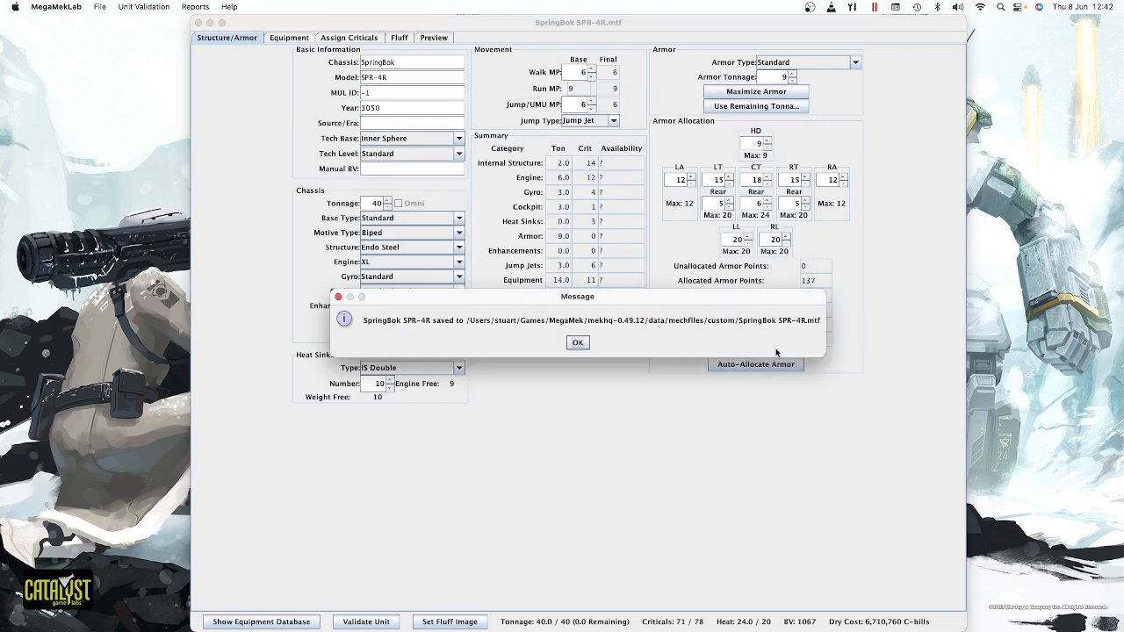
pyautogui.click(578, 344)
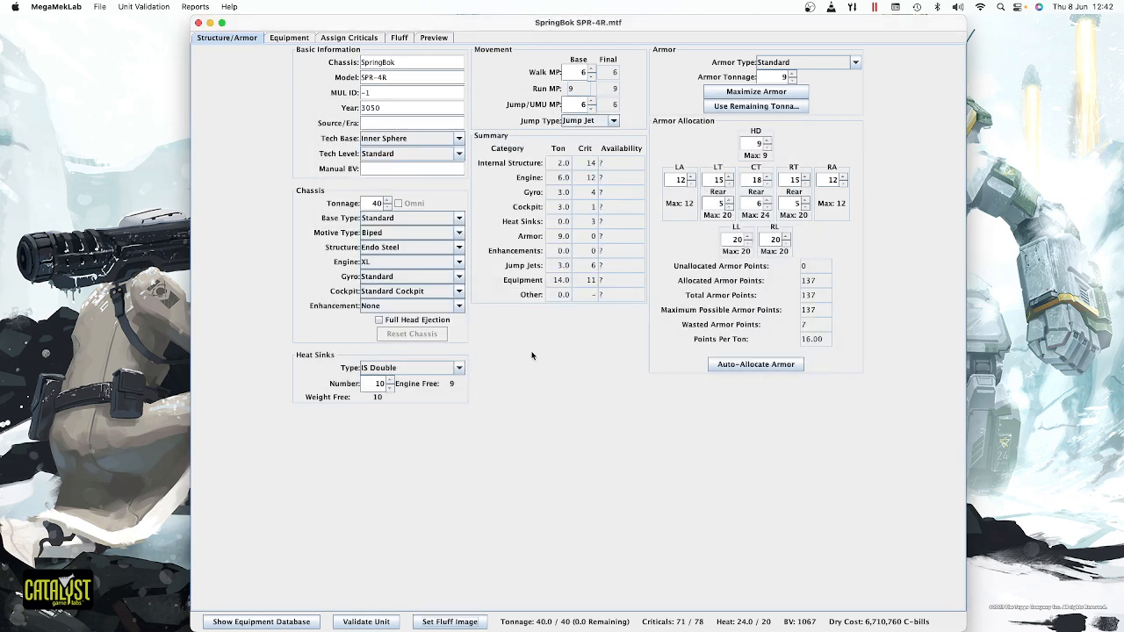